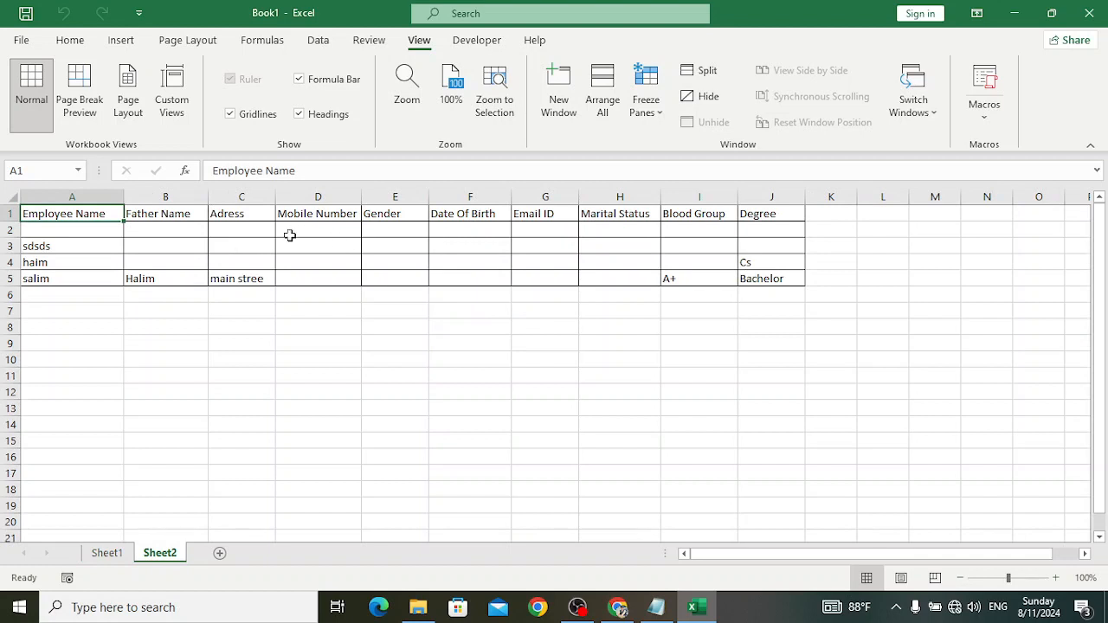
# - Fill the employee form with a sample name, father's name, address and degree 'Ba'
pyautogui.click(108, 553)
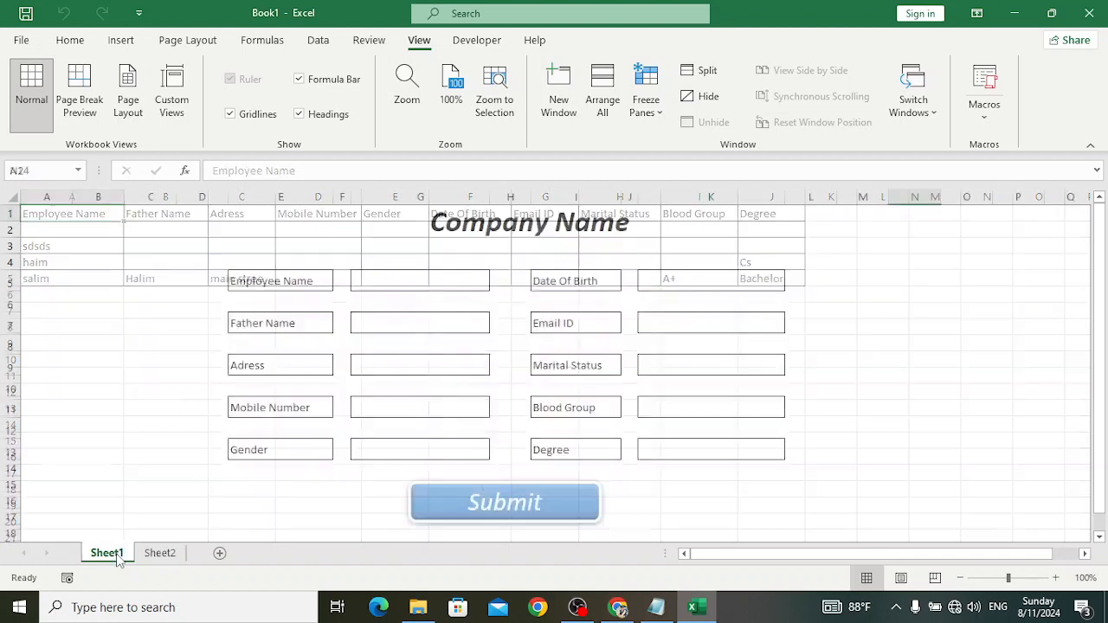
pyautogui.click(410, 283)
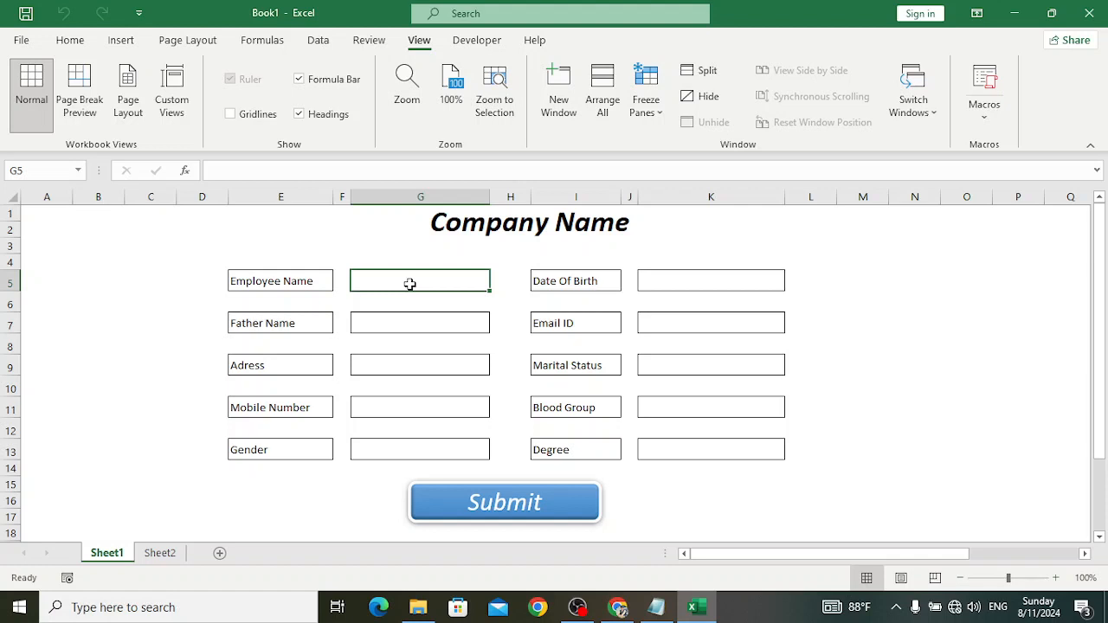
pyautogui.write('Yousaf')
pyautogui.click(389, 324)
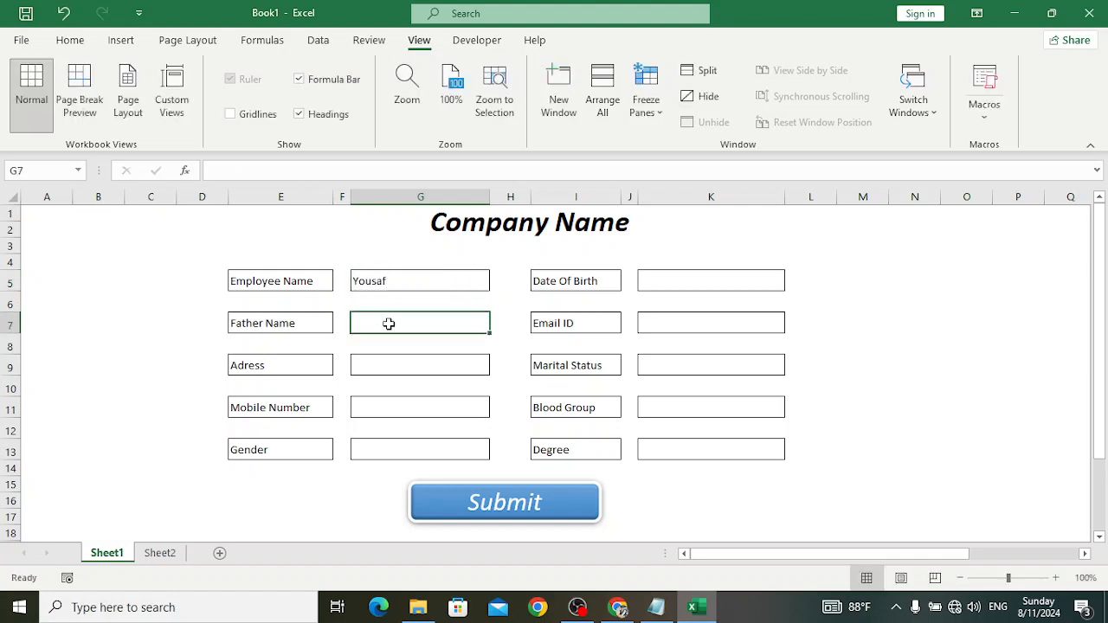
pyautogui.write('Omar')
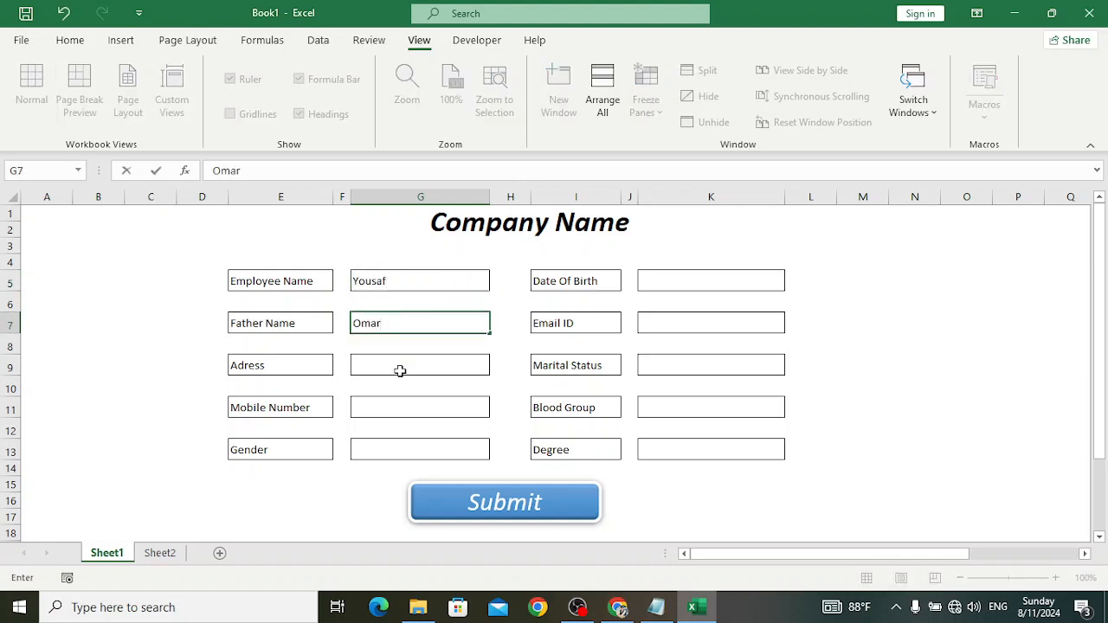
pyautogui.click(400, 371)
pyautogui.write('man stareet')
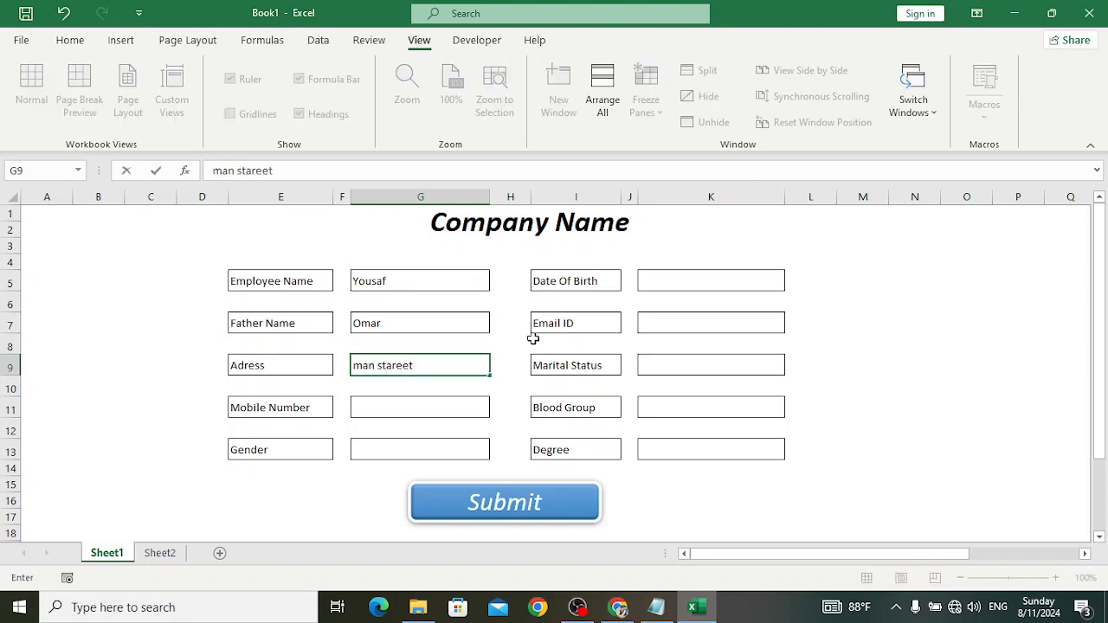
pyautogui.click(706, 448)
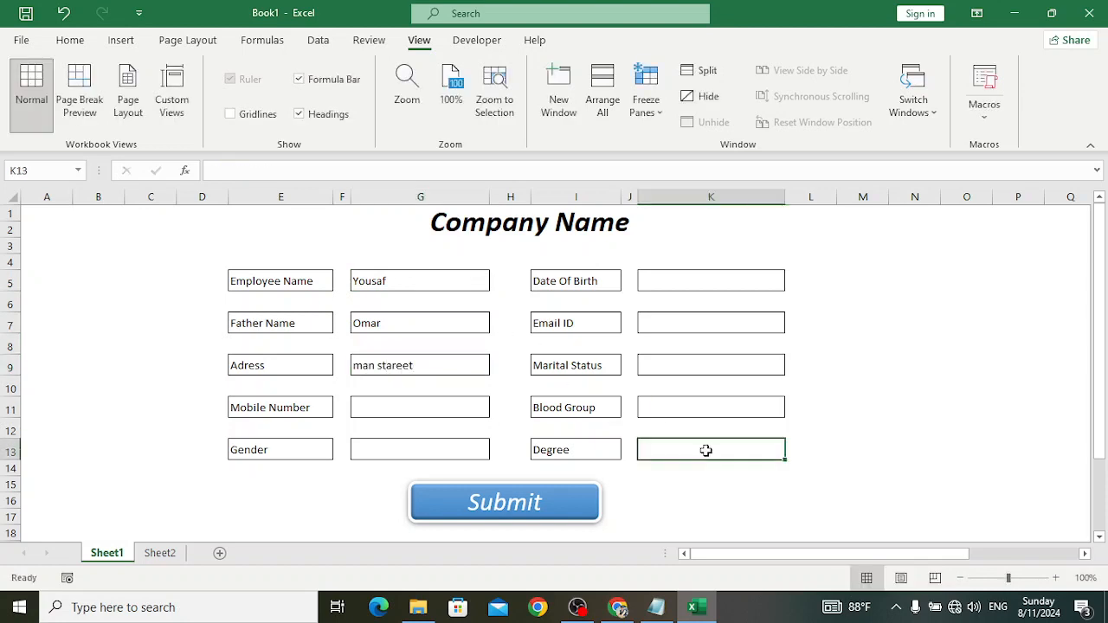
pyautogui.write('Bachelor')
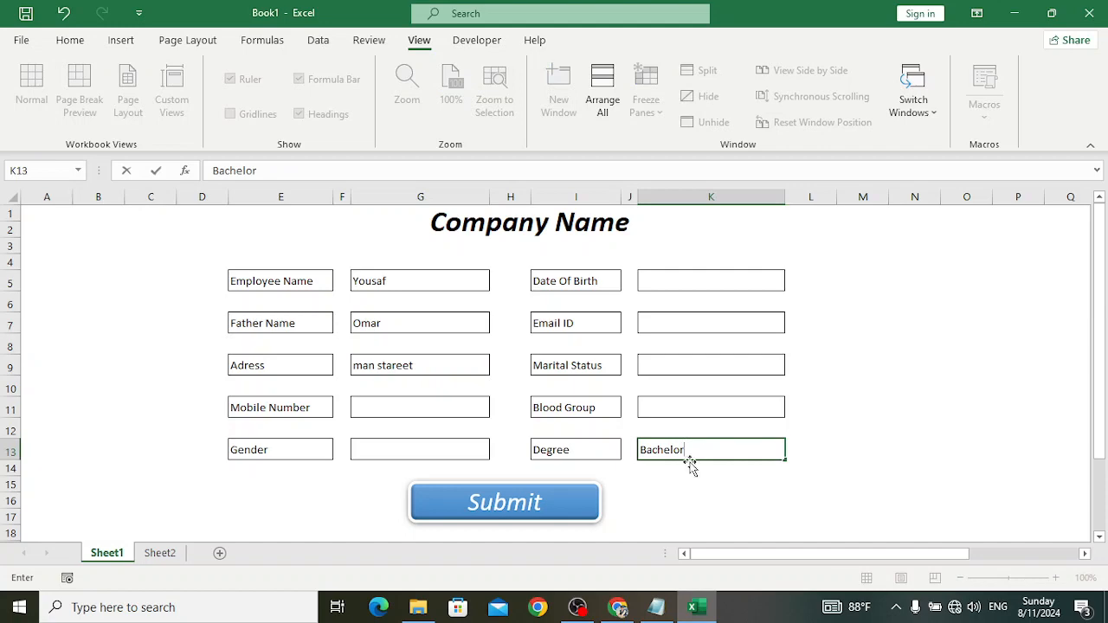
# - Submit the entry, check the new record in row 3 of Sheet2, and return to the form
pyautogui.click(507, 505)
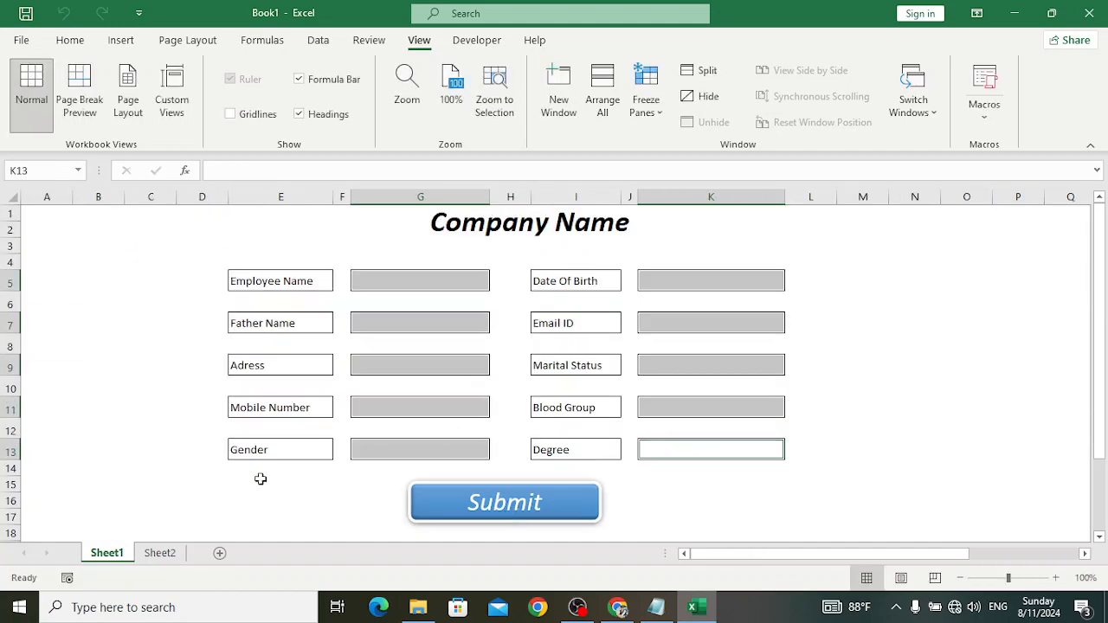
pyautogui.click(158, 552)
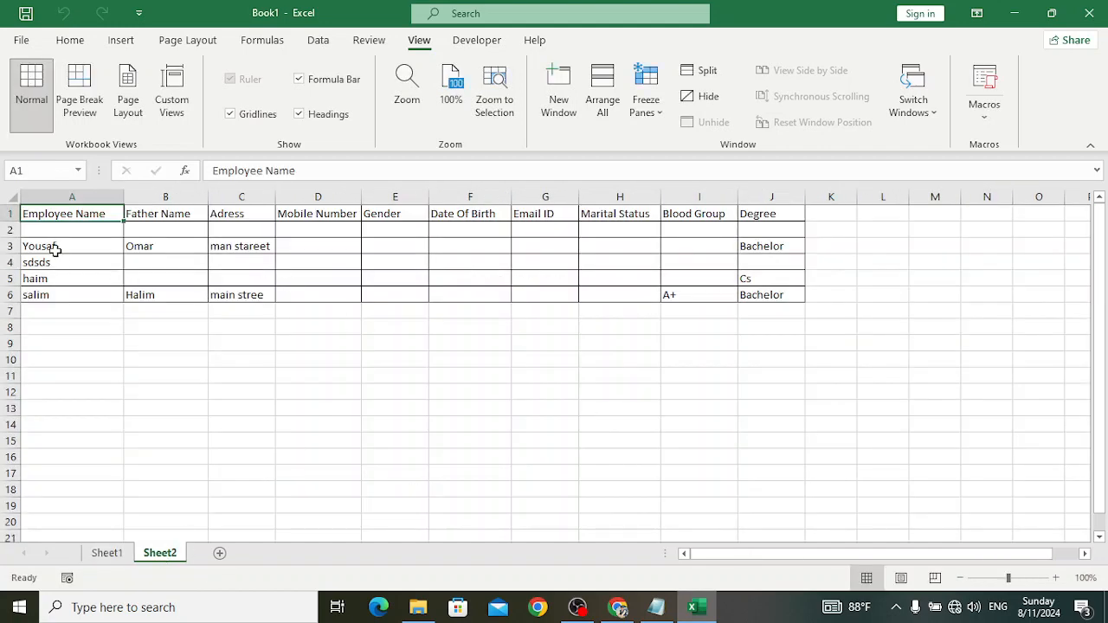
pyautogui.moveTo(103, 248); pyautogui.dragTo(741, 252)
pyautogui.click(640, 247)
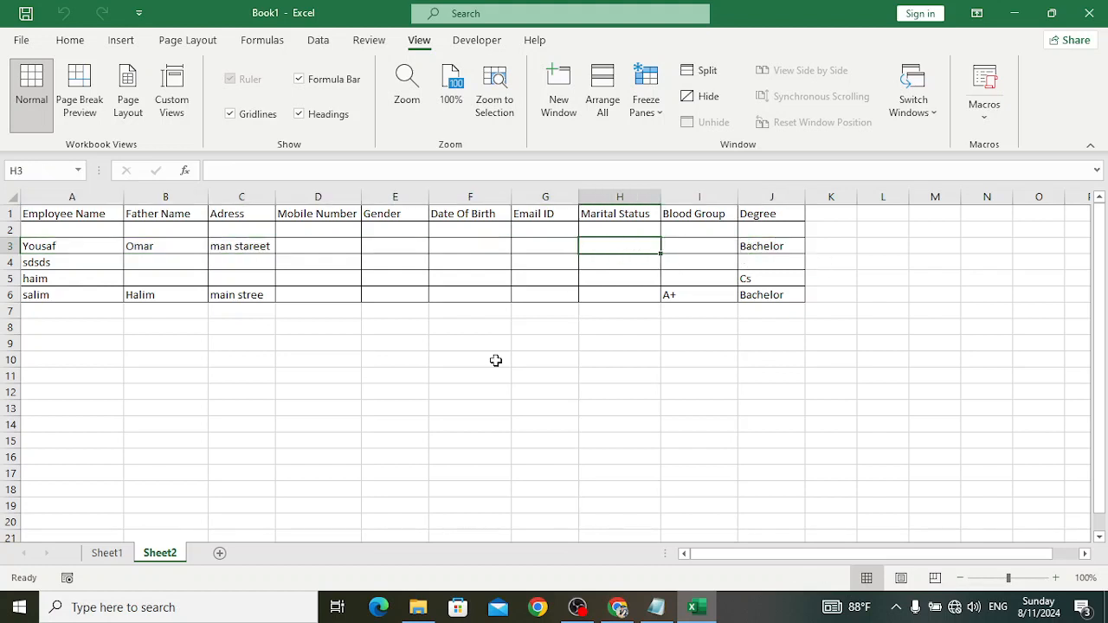
pyautogui.click(111, 554)
pyautogui.click(720, 466)
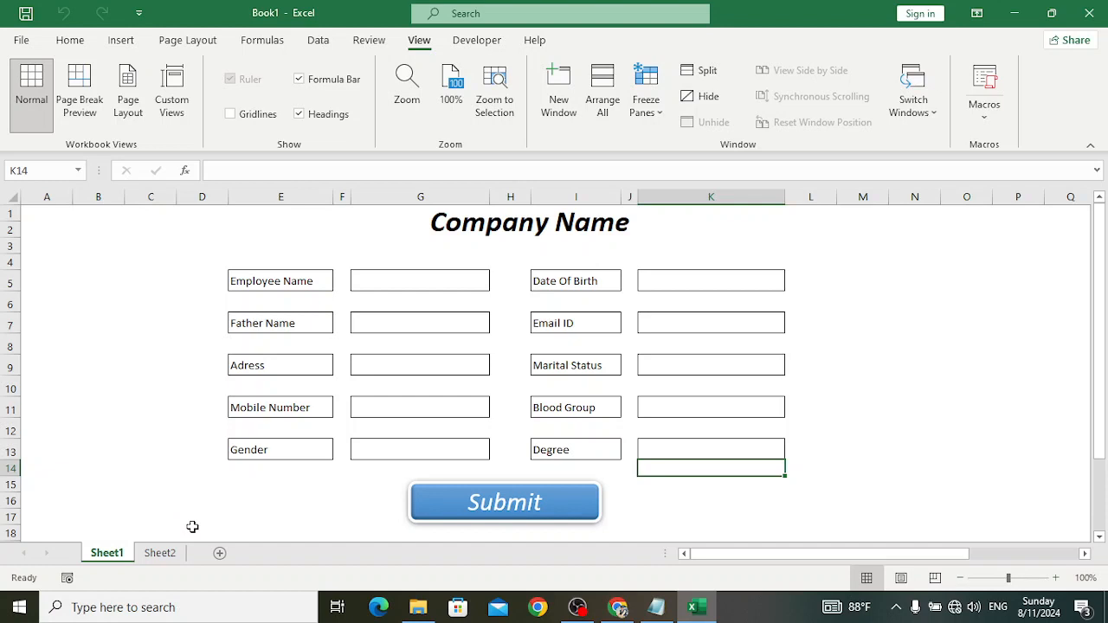
pyautogui.click(749, 613)
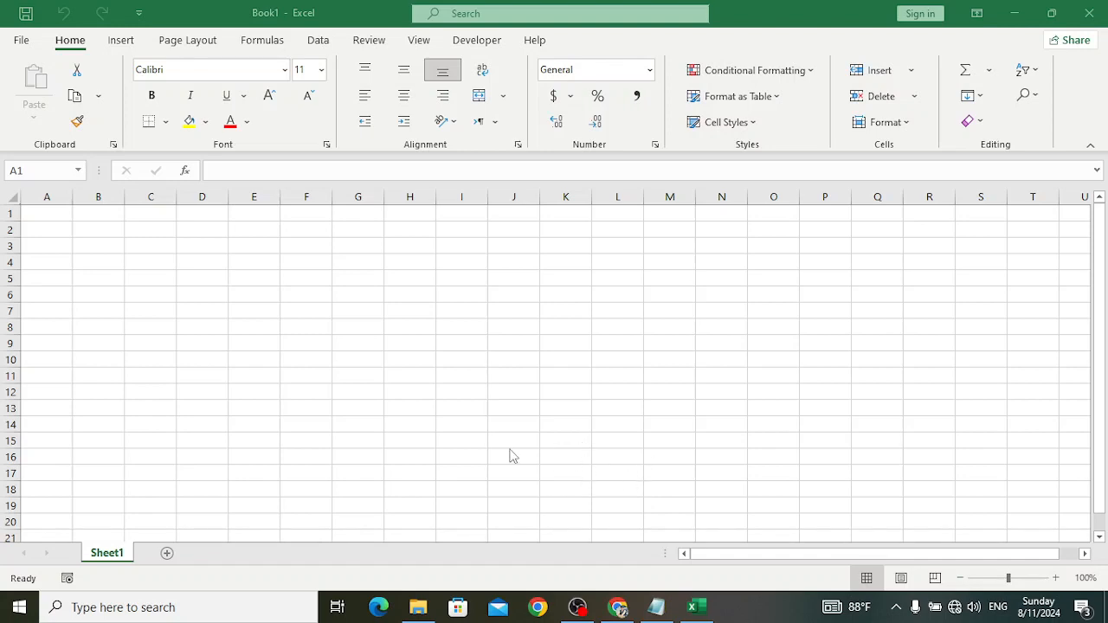
# - Rename Sheet1 to Form
pyautogui.click(110, 554)
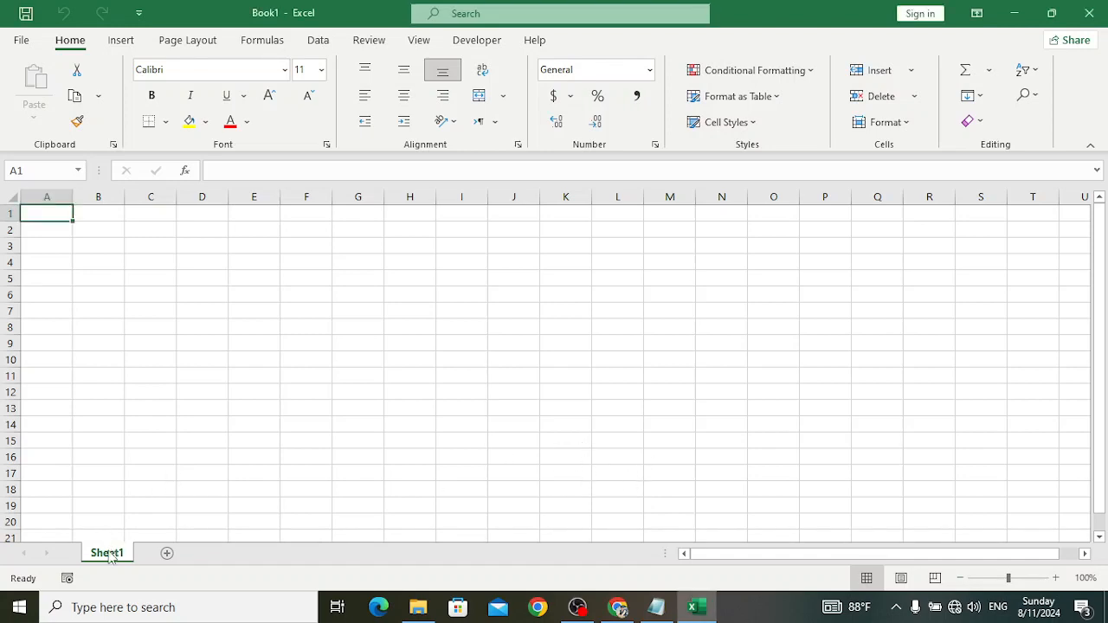
pyautogui.rightClick(110, 555)
pyautogui.click(160, 374)
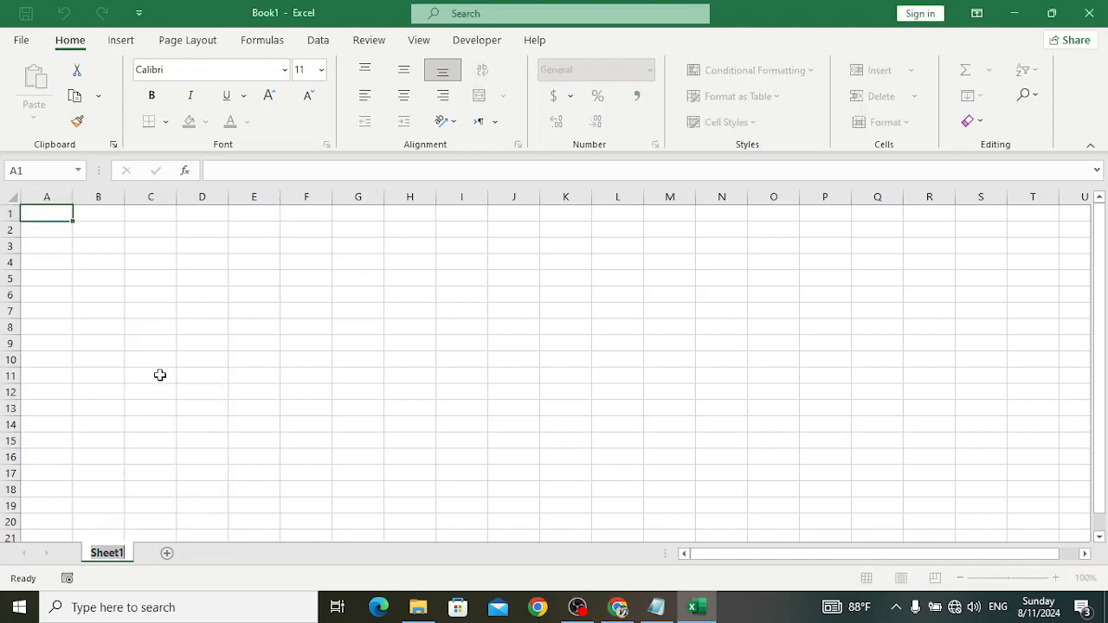
pyautogui.write('Form')
pyautogui.press('Return')
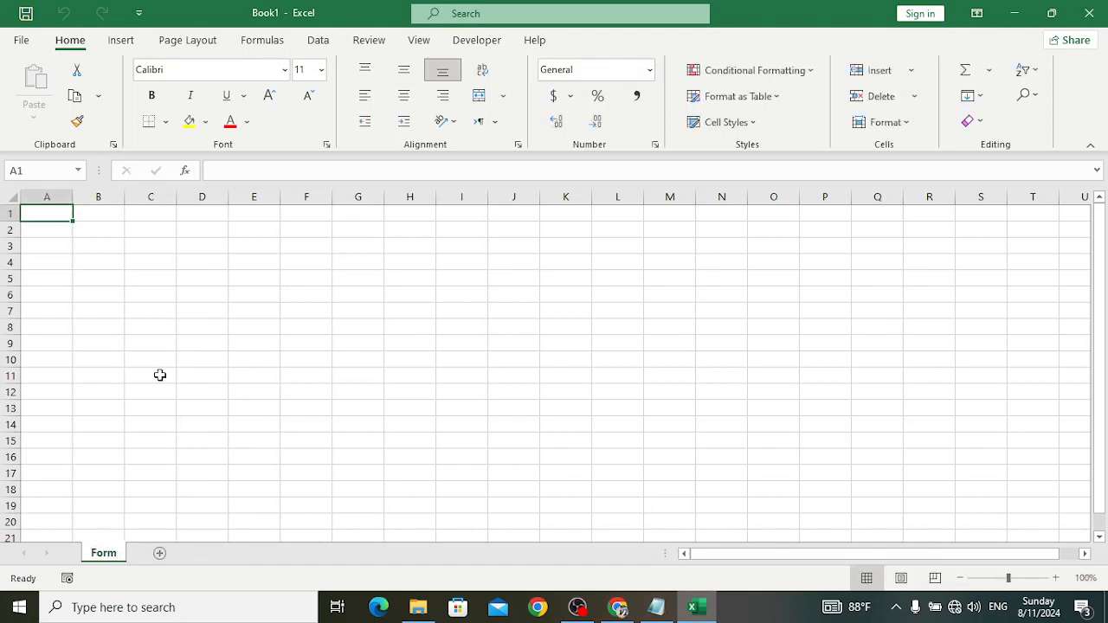
# - Add a second sheet named Database, then go back to the Form sheet
pyautogui.click(160, 553)
pyautogui.rightClick(164, 558)
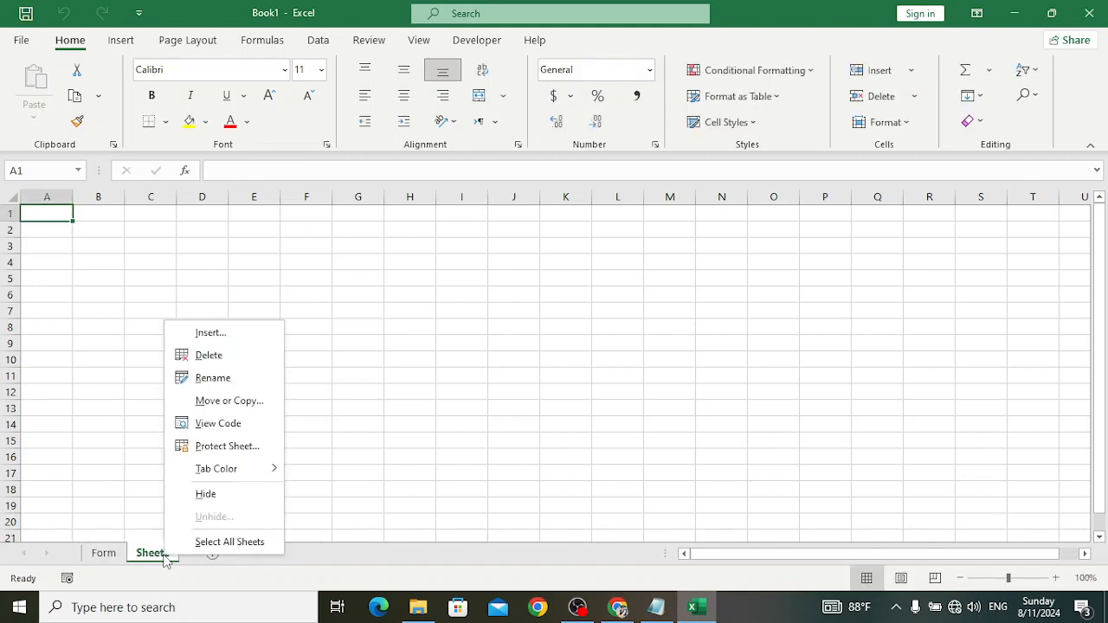
pyautogui.click(225, 378)
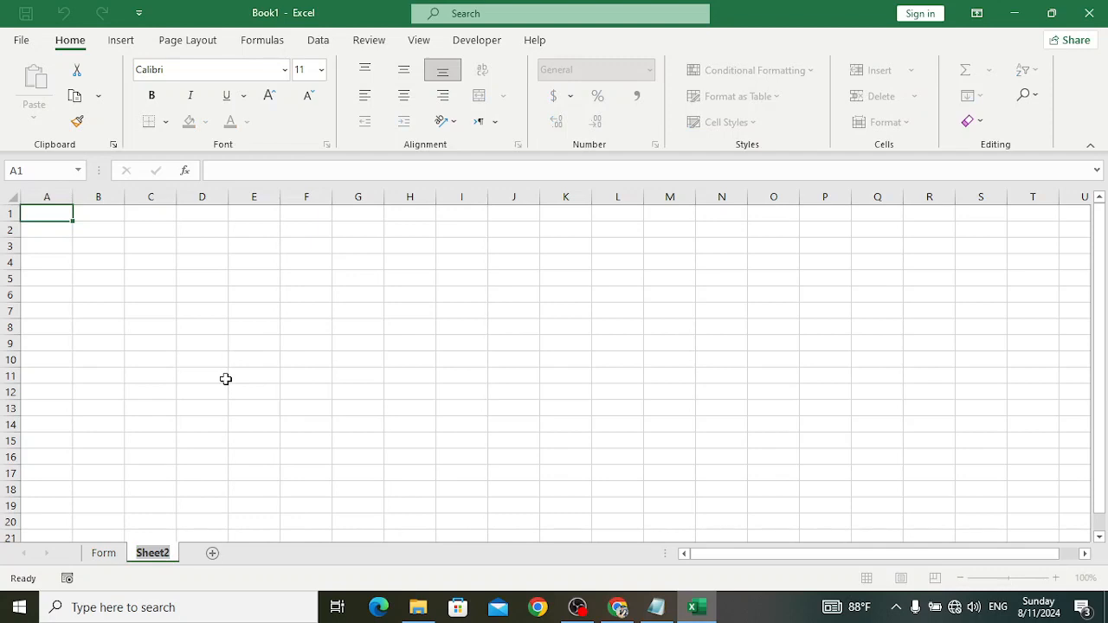
pyautogui.write('Database')
pyautogui.press('Return')
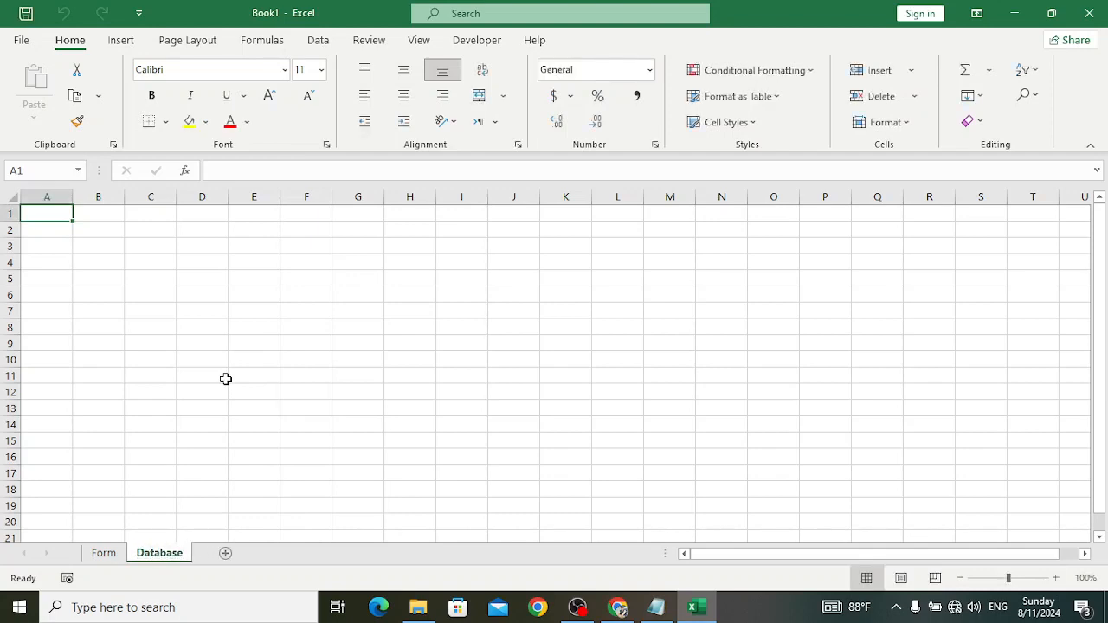
pyautogui.click(105, 554)
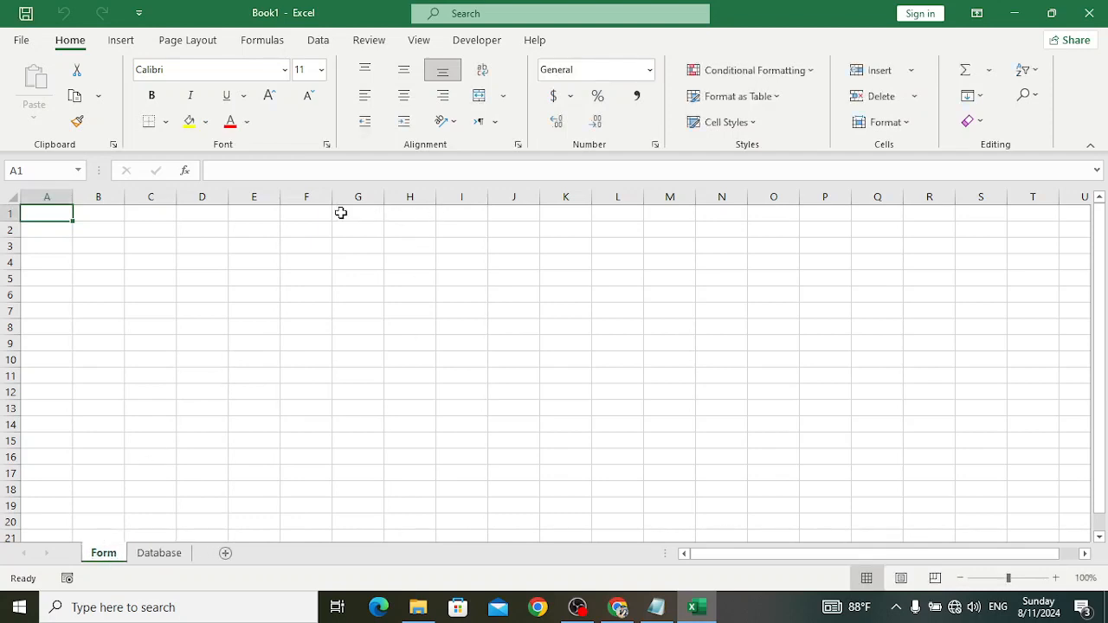
# - Merge and centre F1:L2 and type the title 'Compnay Name'
pyautogui.moveTo(286, 210); pyautogui.dragTo(606, 230)
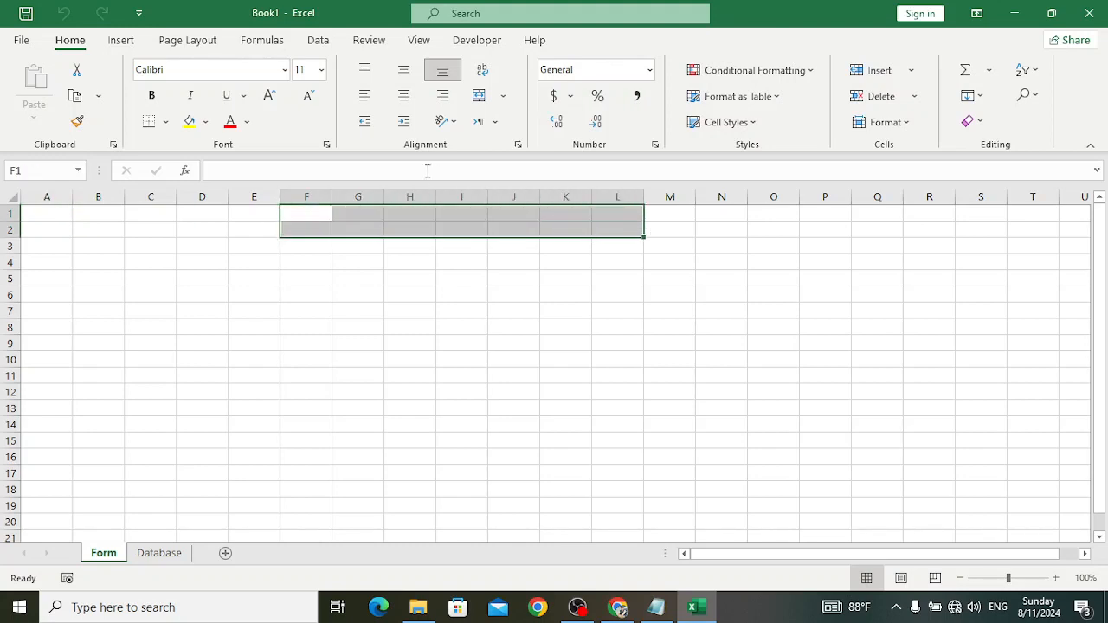
pyautogui.click(480, 96)
pyautogui.write('Compn')
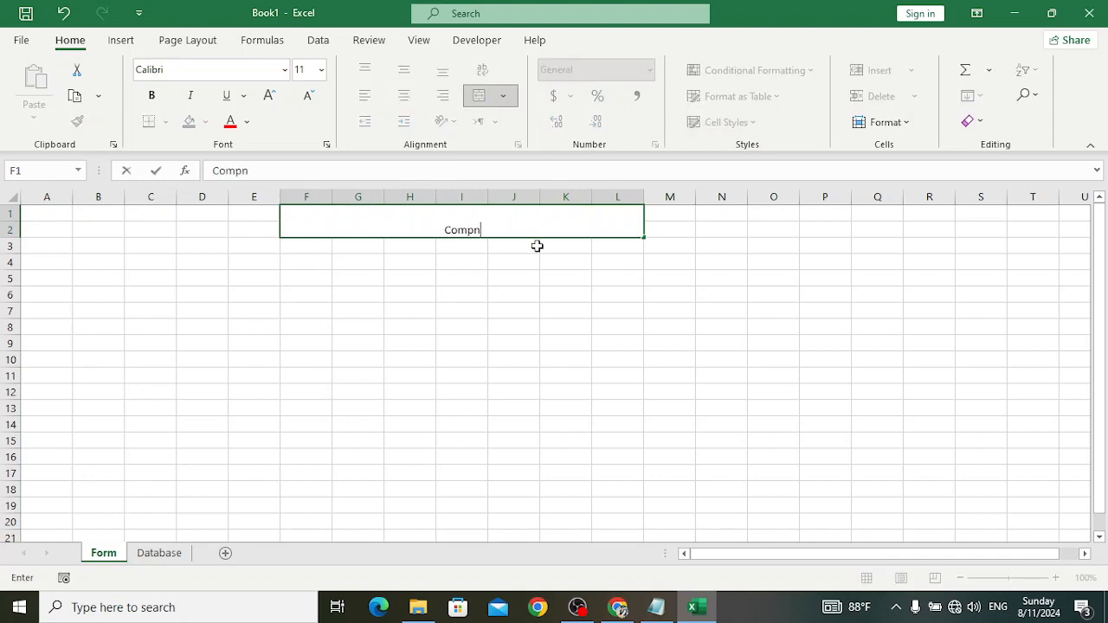
pyautogui.write('ay Name')
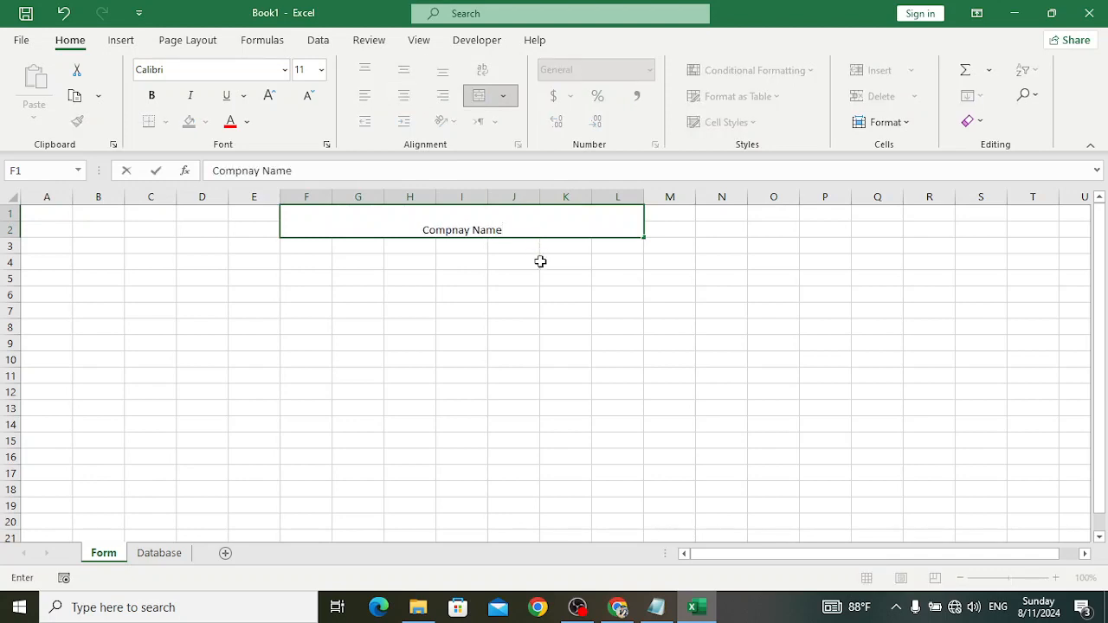
pyautogui.click(540, 261)
pyautogui.click(530, 223)
# - Format the title middle-aligned, font size 26, bold and italic
pyautogui.click(404, 69)
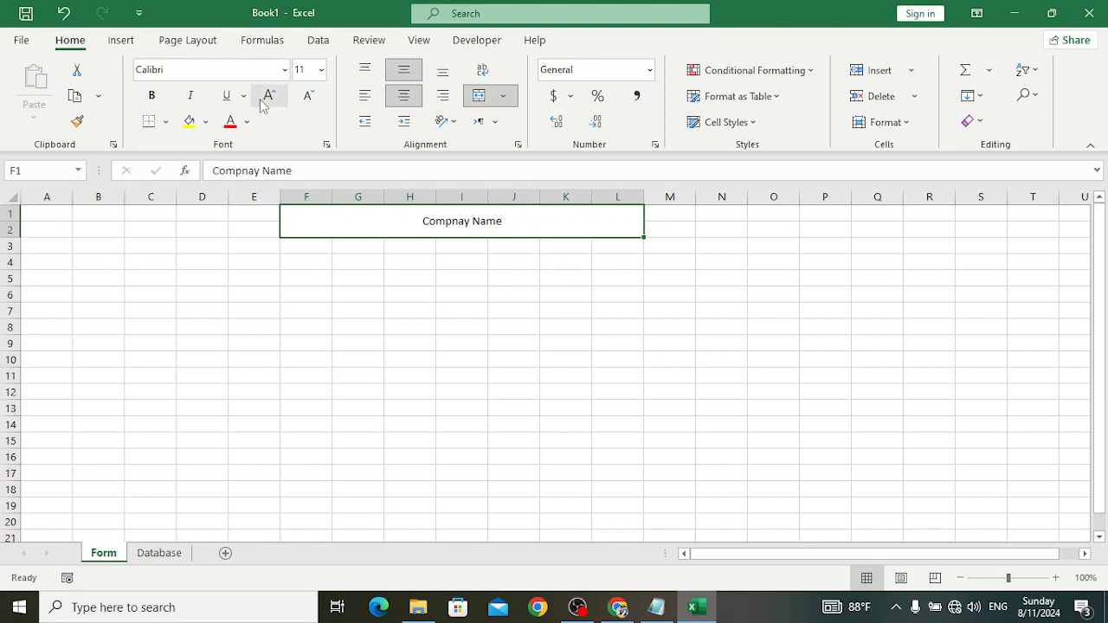
pyautogui.click(268, 95)
pyautogui.click(268, 95)
pyautogui.click(268, 96)
pyautogui.click(269, 95)
pyautogui.click(268, 95)
pyautogui.click(268, 95)
pyautogui.click(269, 95)
pyautogui.click(268, 95)
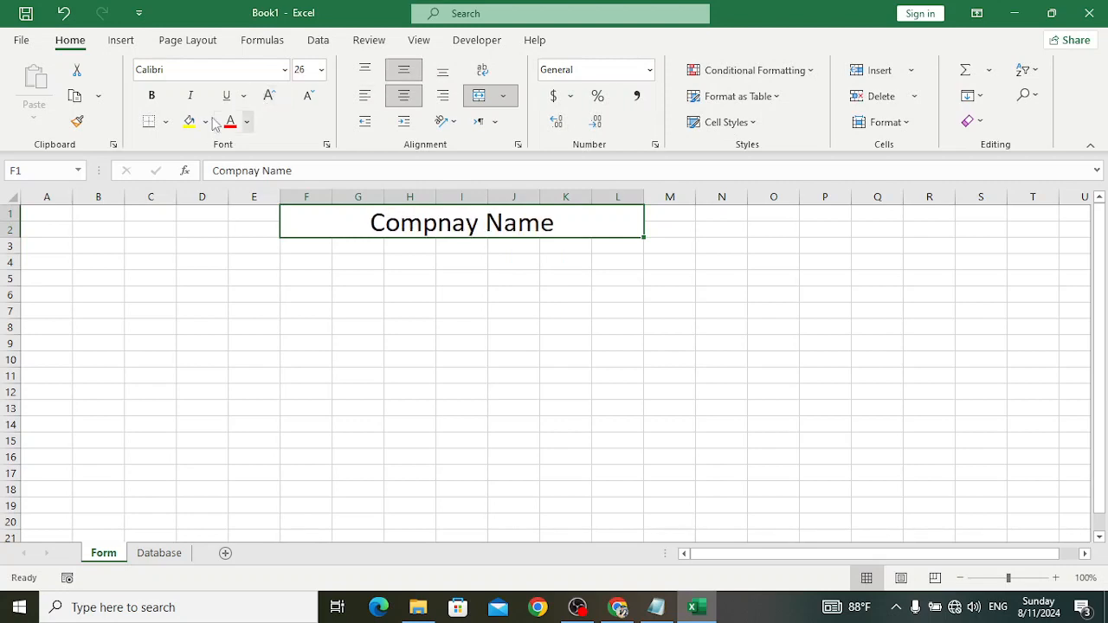
pyautogui.click(151, 96)
pyautogui.click(190, 95)
pyautogui.click(441, 306)
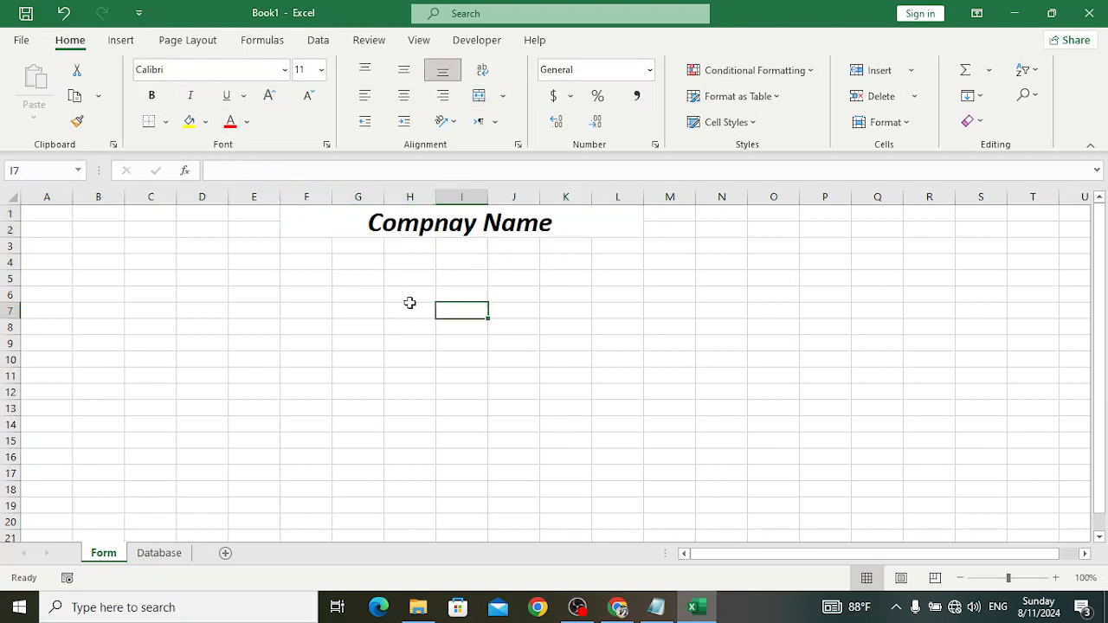
pyautogui.click(314, 266)
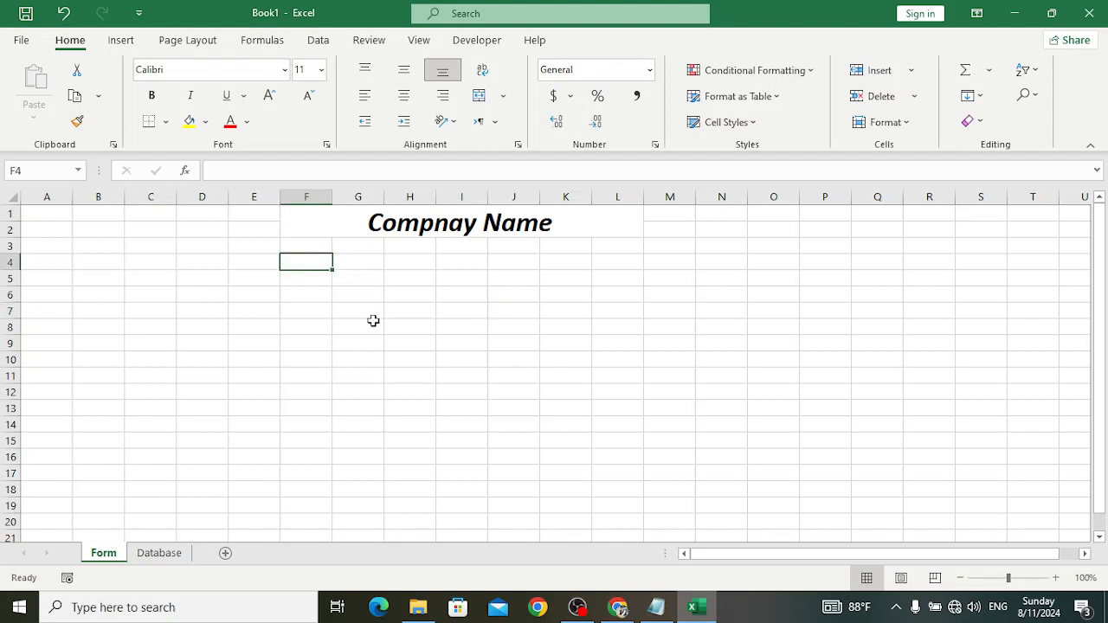
# - Enter the label 'Employee Name' in F4, correcting the typo
pyautogui.write('Empl')
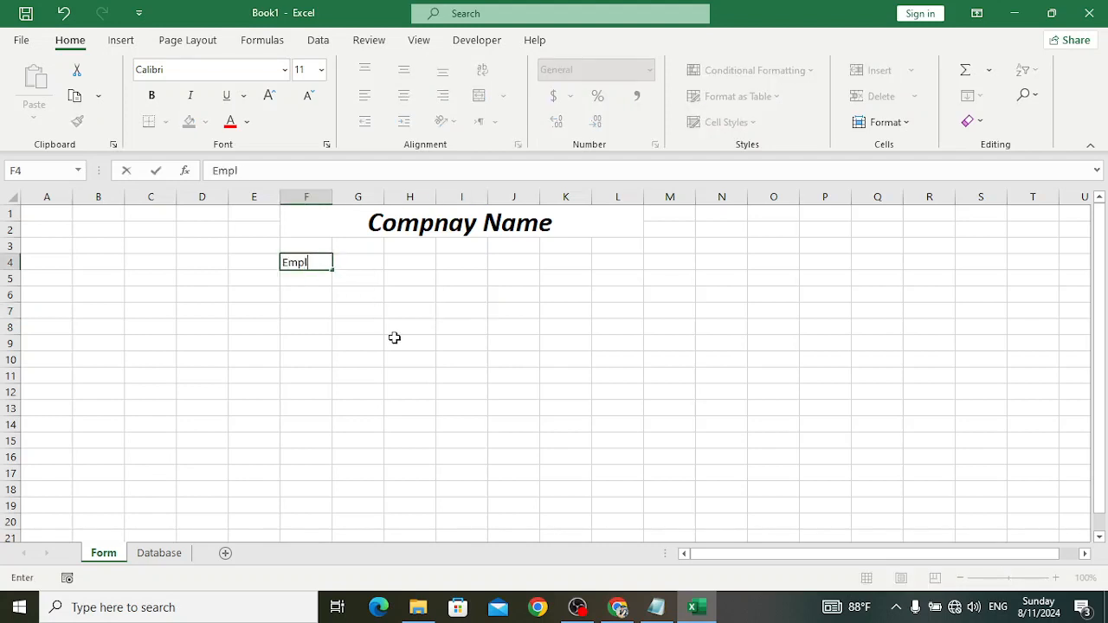
pyautogui.write('oyee Naem')
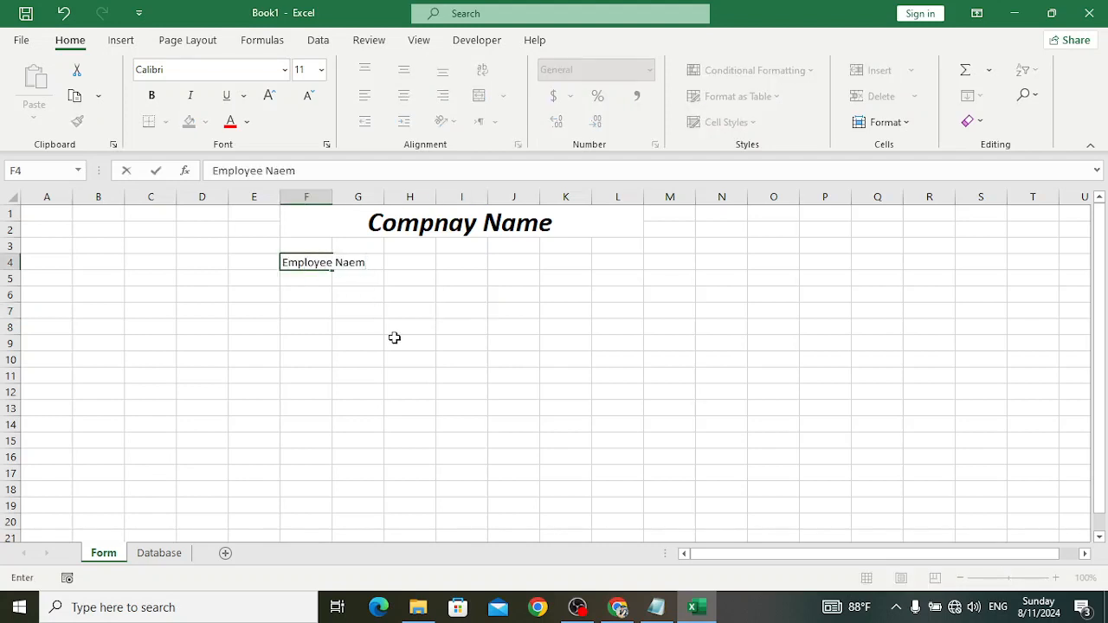
pyautogui.press('BackSpace')
pyautogui.press('BackSpace')
pyautogui.write('a')
pyautogui.press('BackSpace')
pyautogui.write('me')
pyautogui.press('Return')
# - Add the 'Father Name' and 'Adress' labels on alternate rows of column F
pyautogui.click(326, 309)
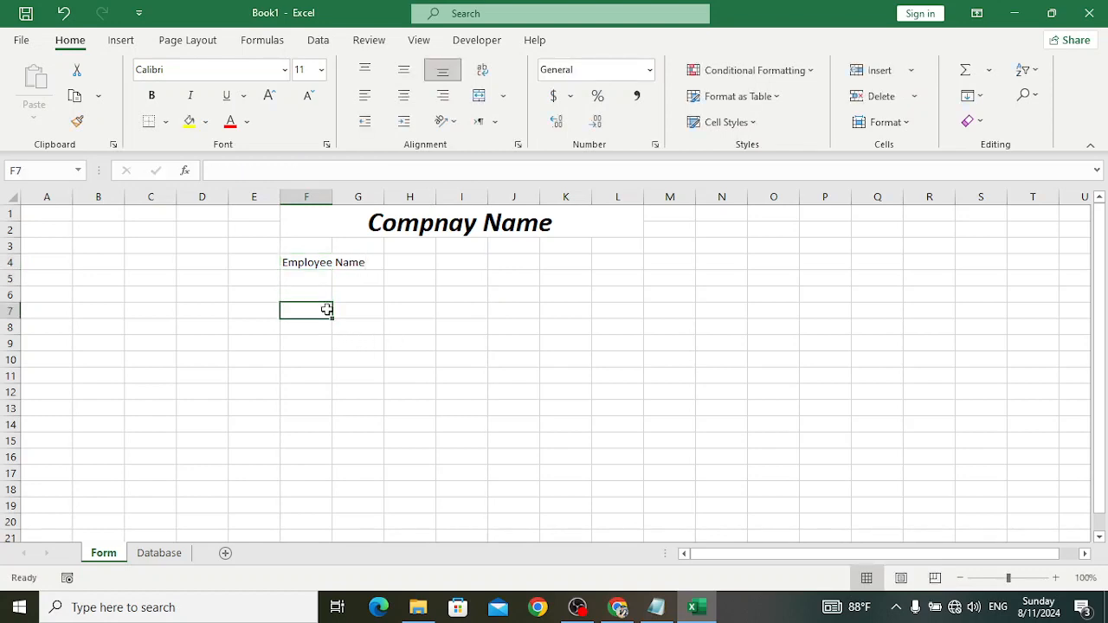
pyautogui.click(310, 276)
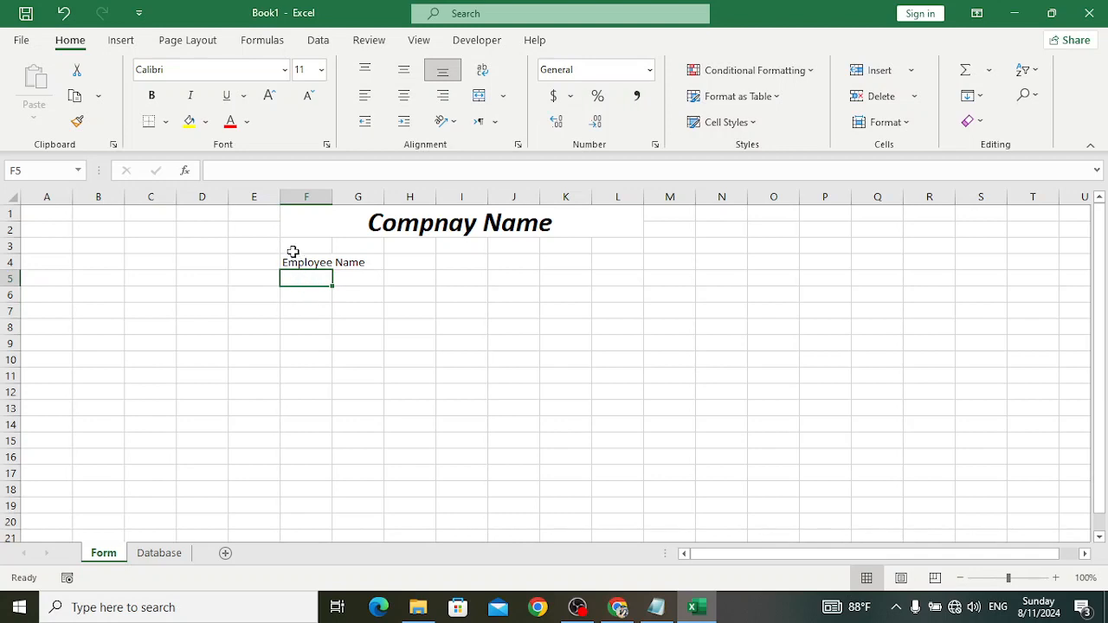
pyautogui.click(320, 295)
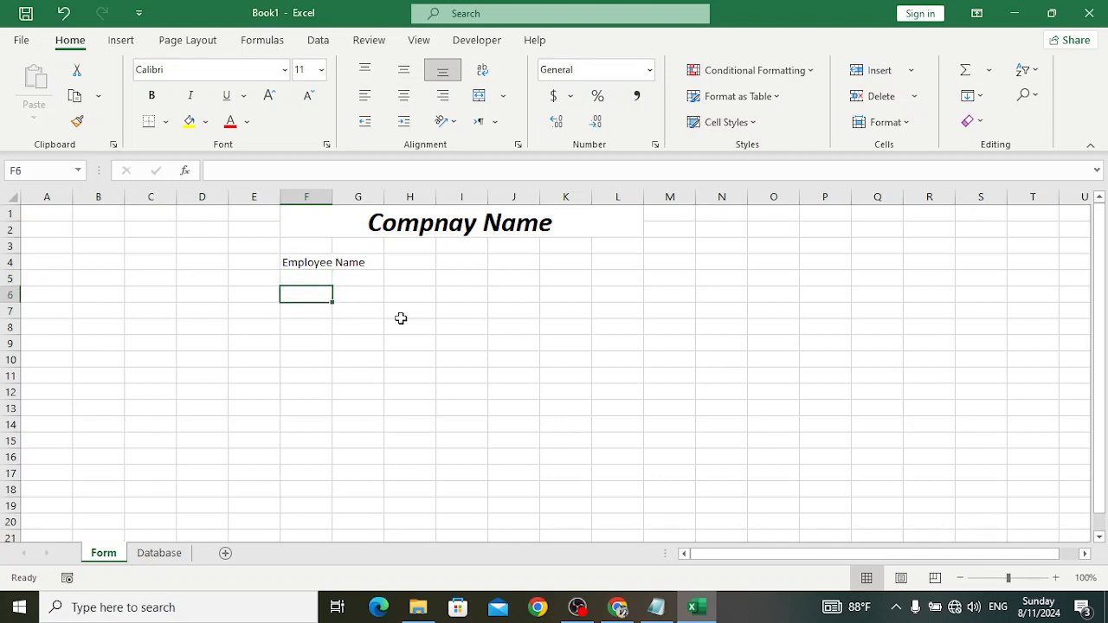
pyautogui.write('Father Name')
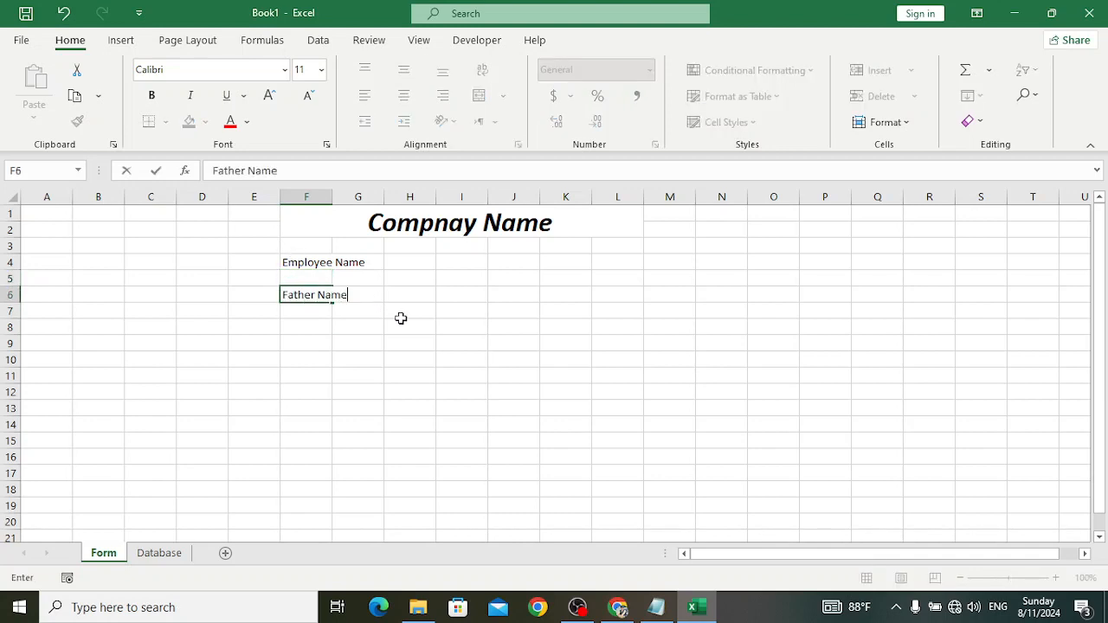
pyautogui.press('Return')
pyautogui.press('Return')
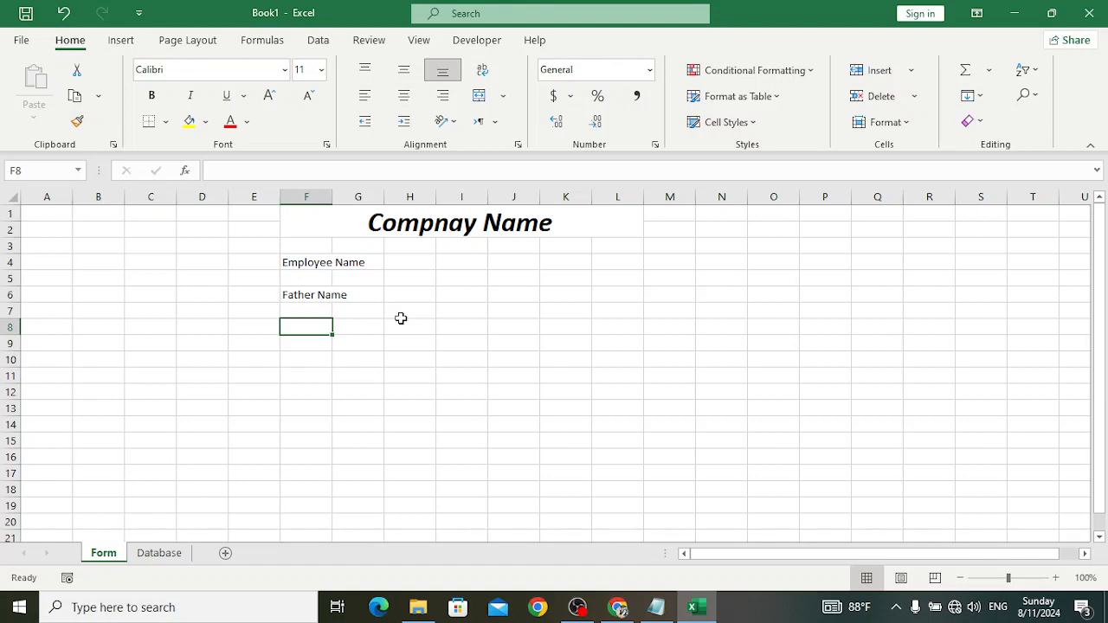
pyautogui.write('Adress')
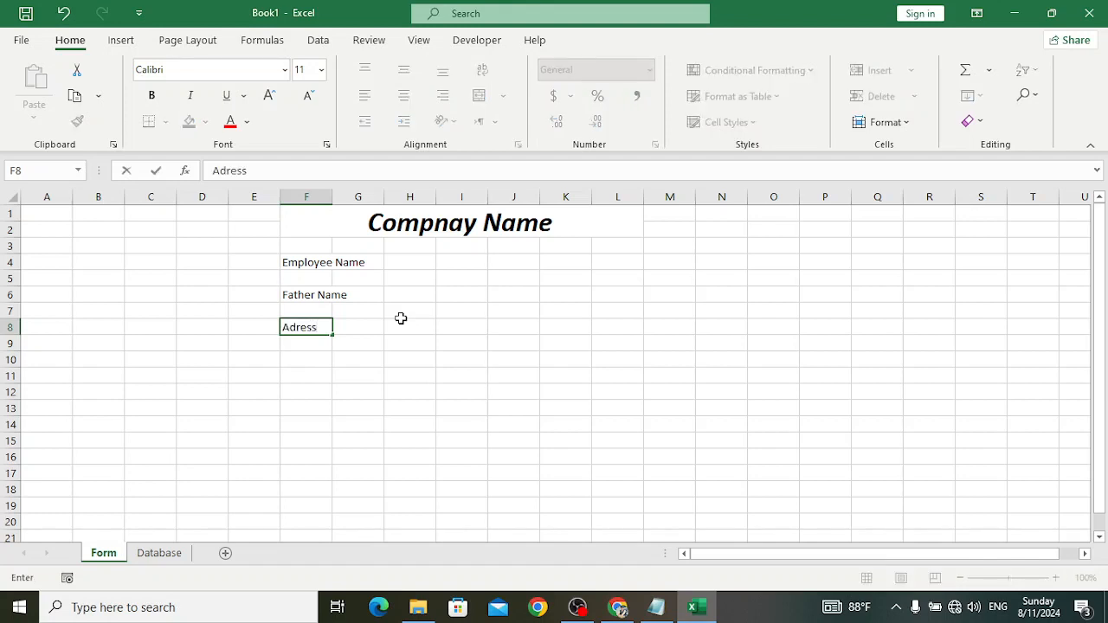
pyautogui.press('Return')
pyautogui.press('Return')
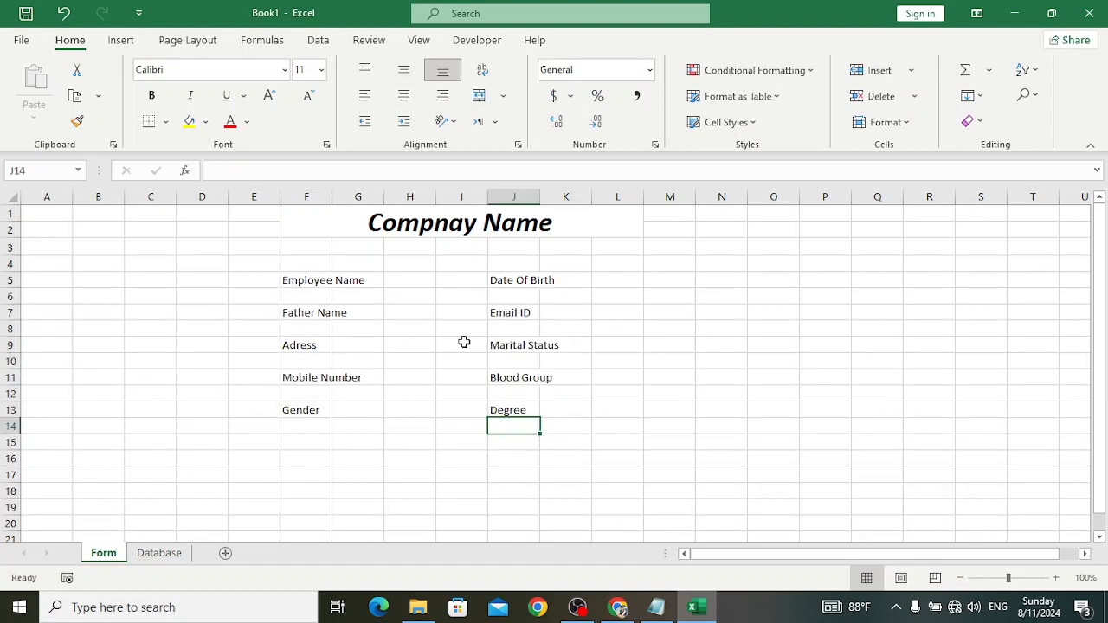
# - Make rows 5 through 13 of the form shorter
pyautogui.moveTo(10, 280); pyautogui.dragTo(11, 424)
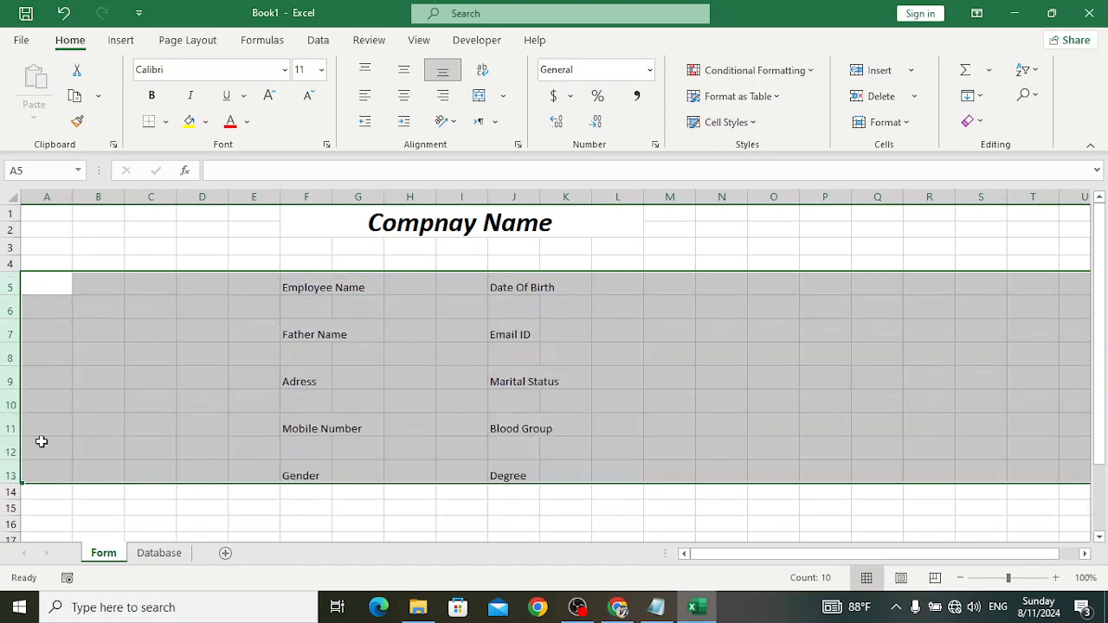
pyautogui.moveTo(17, 483); pyautogui.dragTo(13, 479)
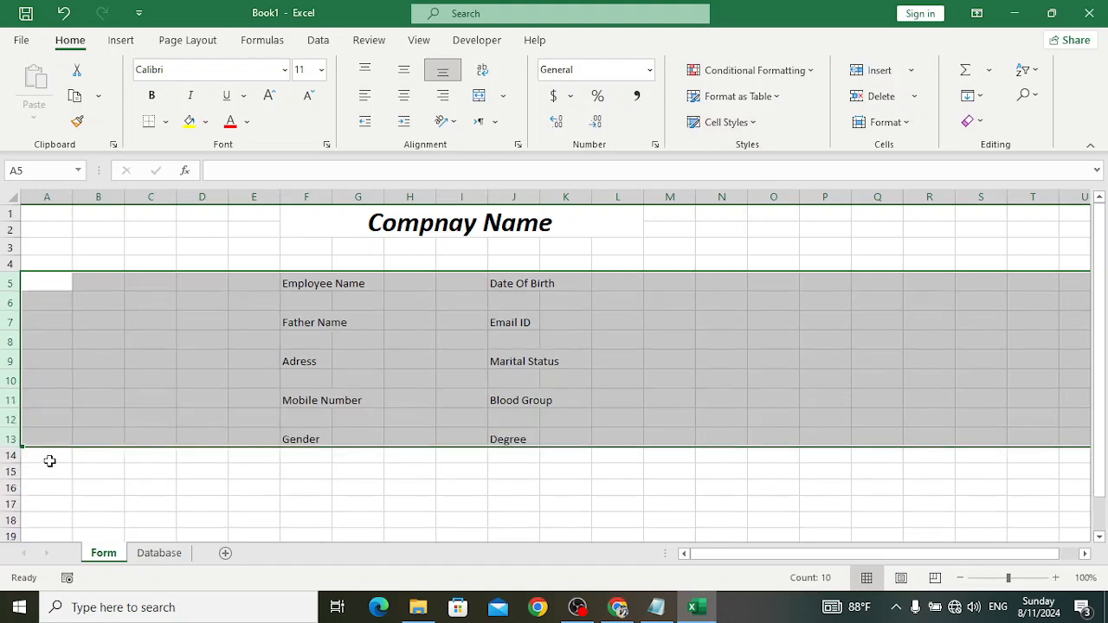
pyautogui.click(425, 345)
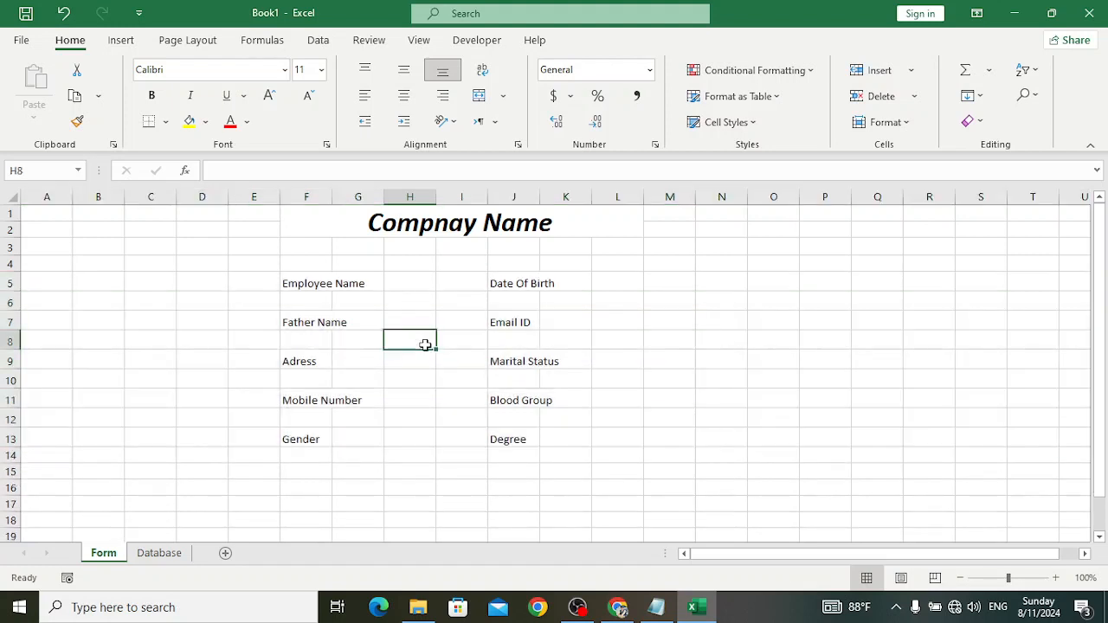
# - Widen column F for the labels and narrow gap column I
pyautogui.moveTo(332, 197); pyautogui.dragTo(518, 198)
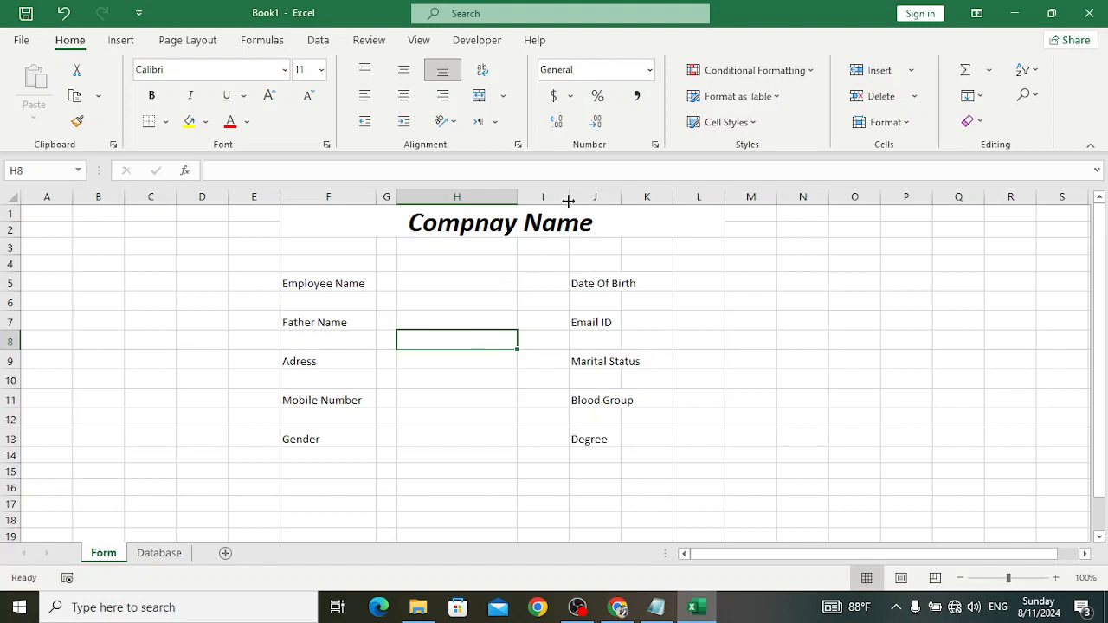
pyautogui.moveTo(568, 201); pyautogui.dragTo(775, 199)
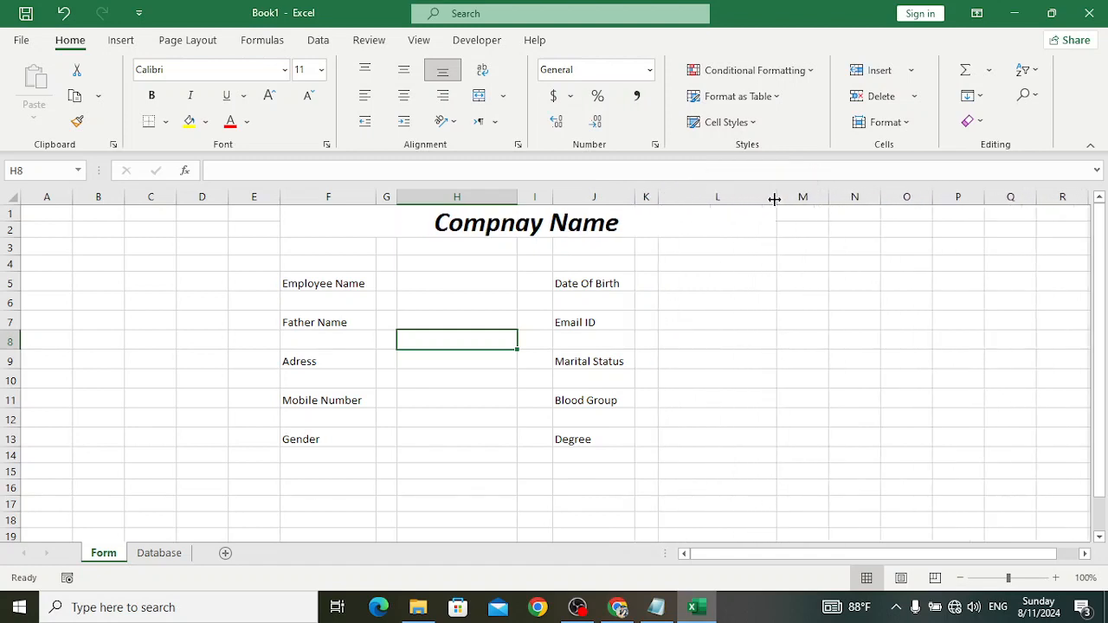
pyautogui.click(766, 341)
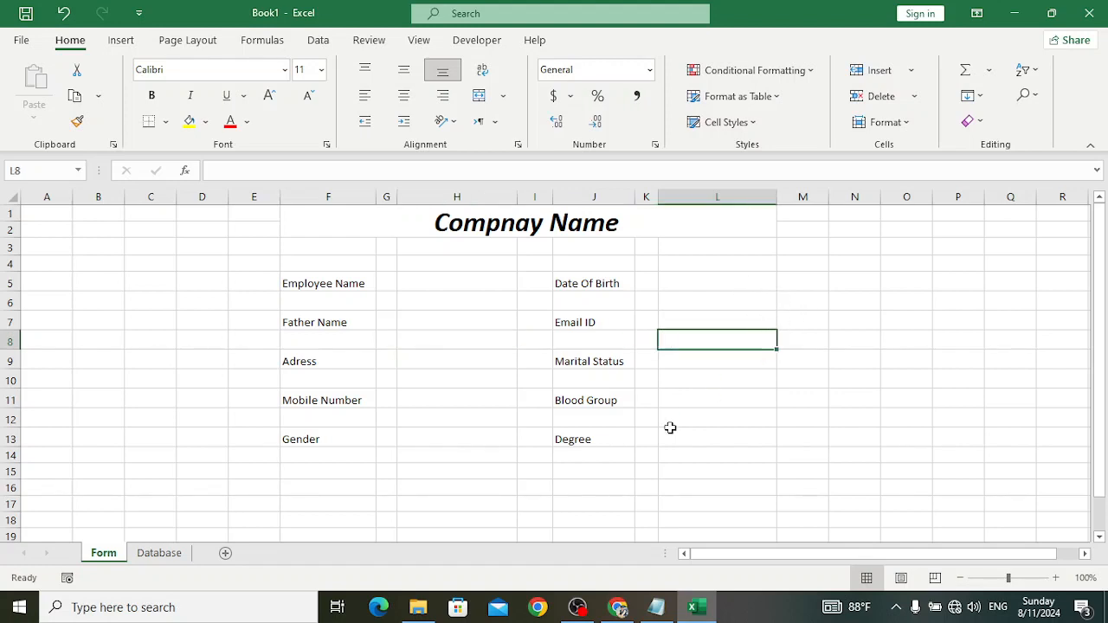
pyautogui.click(344, 283)
# - Select the column-F labels together with entry cells H5, H7, H9, H11 and H13
pyautogui.keyDown('ctrl'); pyautogui.click(338, 322); pyautogui.keyUp('ctrl')
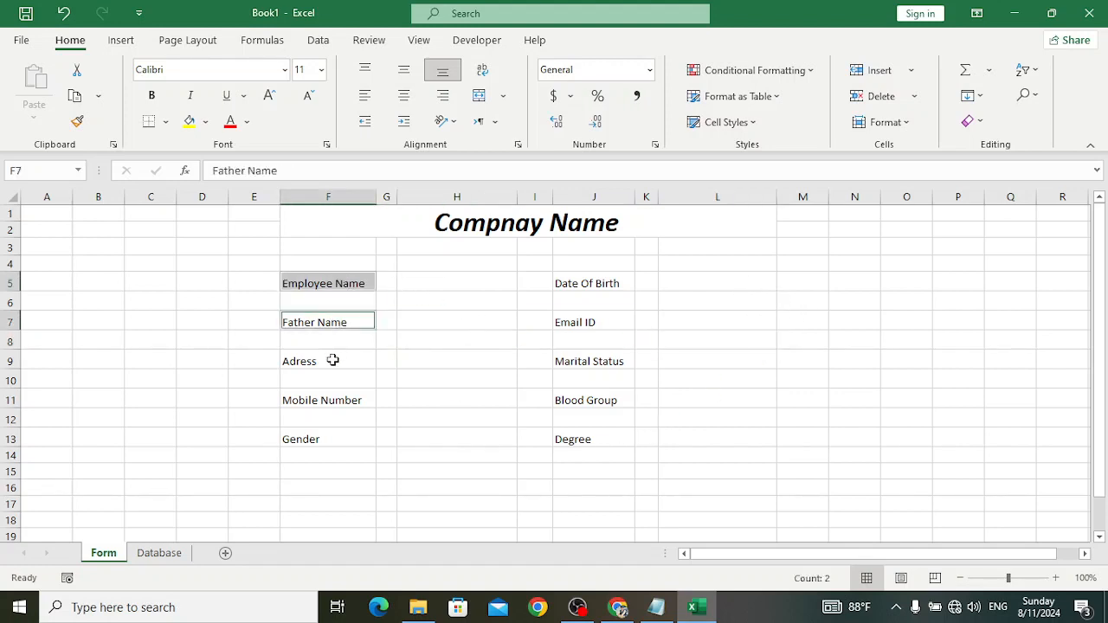
pyautogui.keyDown('ctrl'); pyautogui.click(333, 361); pyautogui.keyUp('ctrl')
pyautogui.keyDown('ctrl'); pyautogui.click(334, 400); pyautogui.keyUp('ctrl')
pyautogui.keyDown('ctrl'); pyautogui.click(314, 439); pyautogui.keyUp('ctrl')
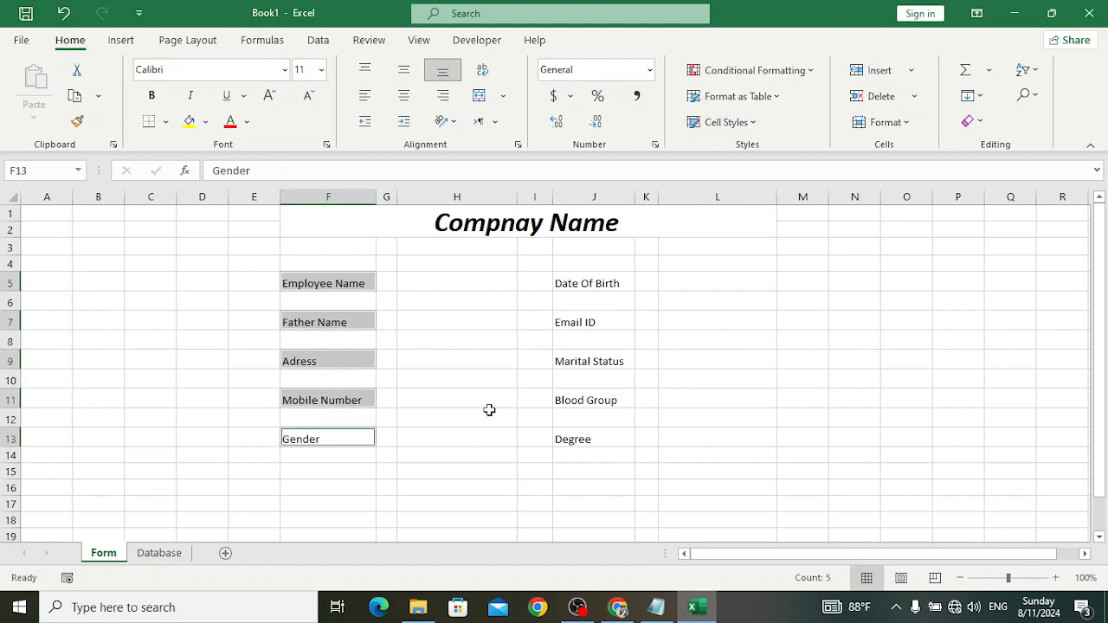
pyautogui.keyDown('ctrl'); pyautogui.click(445, 286); pyautogui.keyUp('ctrl')
pyautogui.keyDown('ctrl'); pyautogui.click(445, 317); pyautogui.keyUp('ctrl')
pyautogui.keyDown('ctrl'); pyautogui.click(440, 359); pyautogui.keyUp('ctrl')
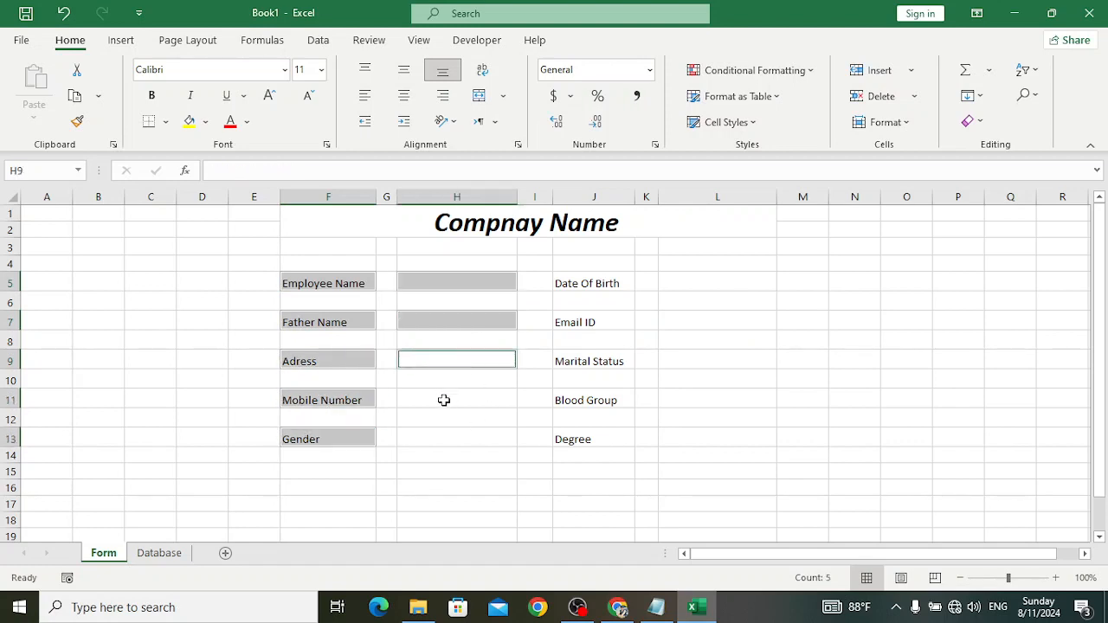
pyautogui.keyDown('ctrl'); pyautogui.click(445, 398); pyautogui.keyUp('ctrl')
pyautogui.keyDown('ctrl'); pyautogui.click(443, 437); pyautogui.keyUp('ctrl')
# - Add the column-J labels and L5–L13 entries, outline all of them, and border the title
pyautogui.keyDown('ctrl'); pyautogui.click(597, 439); pyautogui.keyUp('ctrl')
pyautogui.keyDown('ctrl'); pyautogui.click(585, 405); pyautogui.keyUp('ctrl')
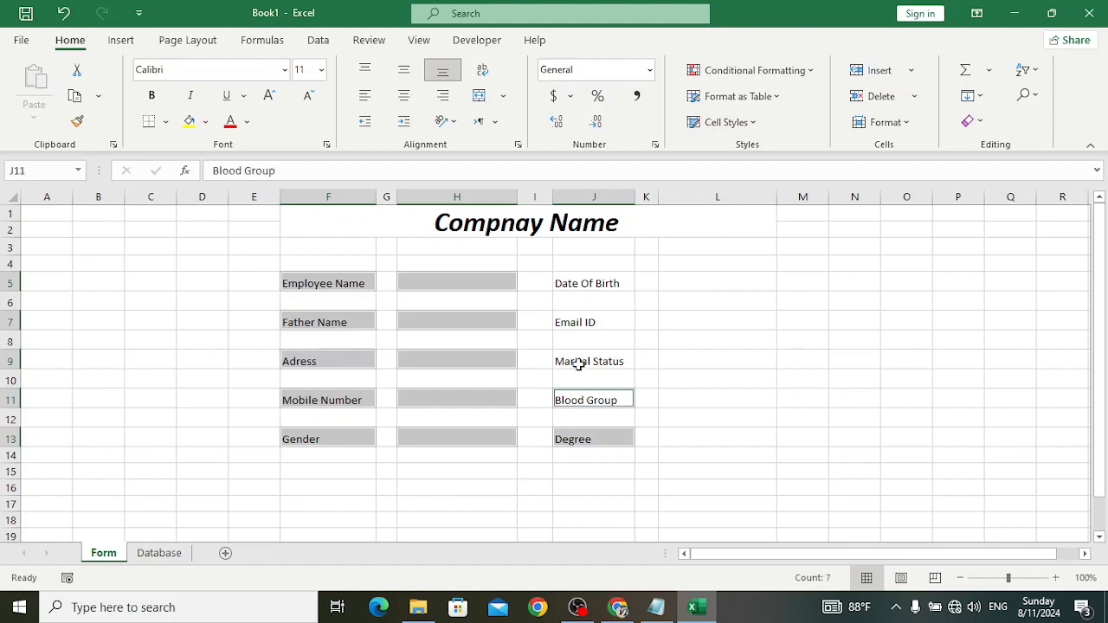
pyautogui.keyDown('ctrl'); pyautogui.click(577, 364); pyautogui.keyUp('ctrl')
pyautogui.keyDown('ctrl'); pyautogui.click(568, 323); pyautogui.keyUp('ctrl')
pyautogui.keyDown('ctrl'); pyautogui.click(588, 283); pyautogui.keyUp('ctrl')
pyautogui.keyDown('ctrl'); pyautogui.click(703, 280); pyautogui.keyUp('ctrl')
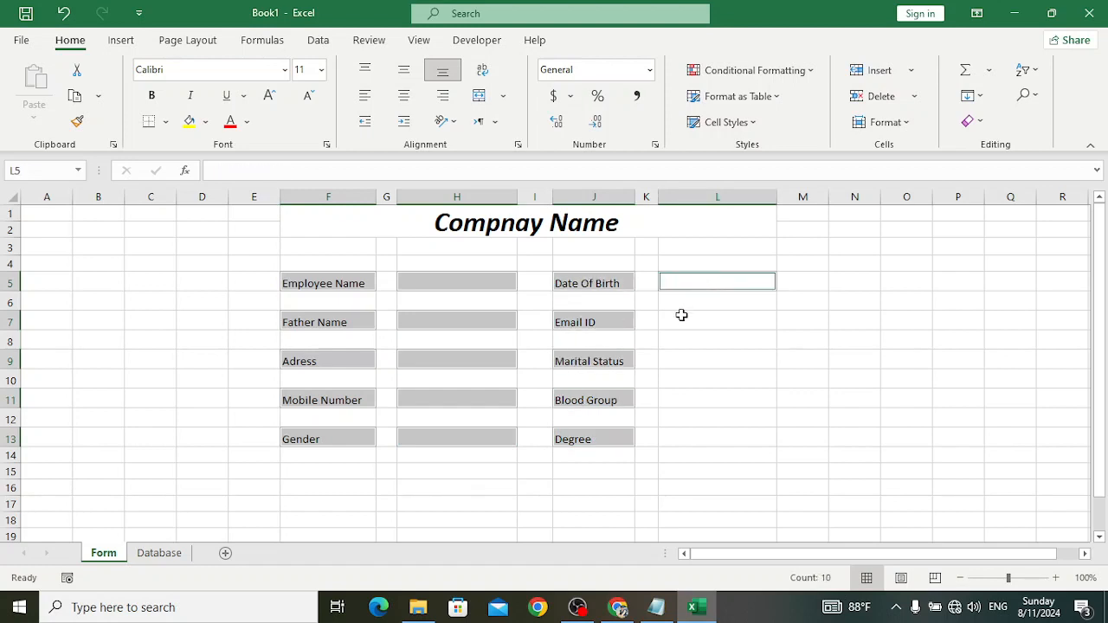
pyautogui.keyDown('ctrl'); pyautogui.click(682, 319); pyautogui.keyUp('ctrl')
pyautogui.keyDown('ctrl'); pyautogui.click(682, 355); pyautogui.keyUp('ctrl')
pyautogui.keyDown('ctrl'); pyautogui.click(690, 399); pyautogui.keyUp('ctrl')
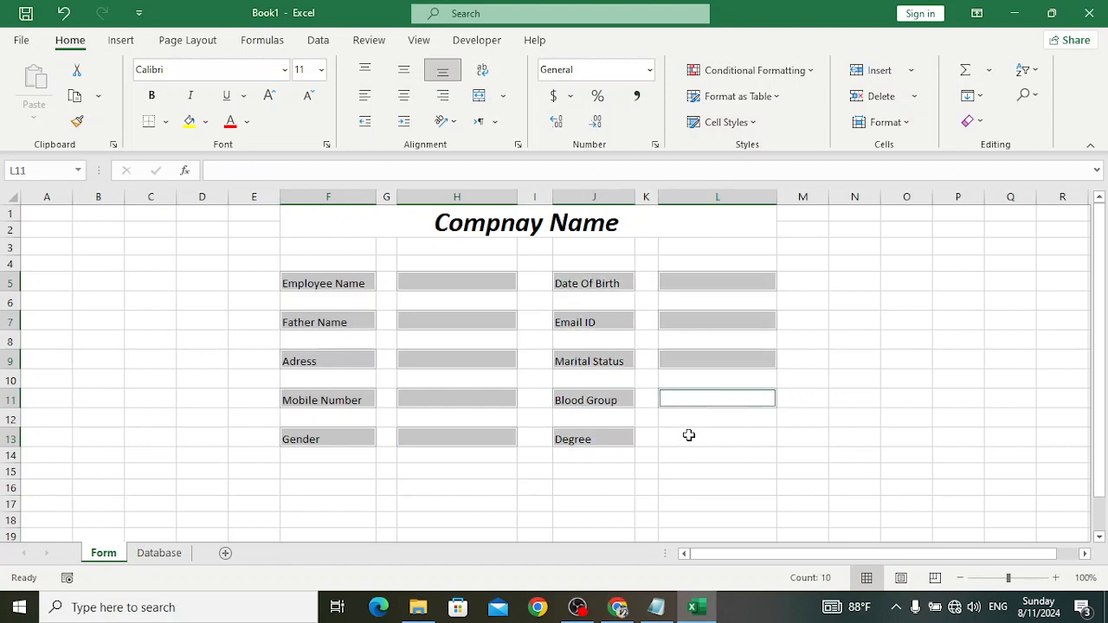
pyautogui.keyDown('ctrl'); pyautogui.click(689, 438); pyautogui.keyUp('ctrl')
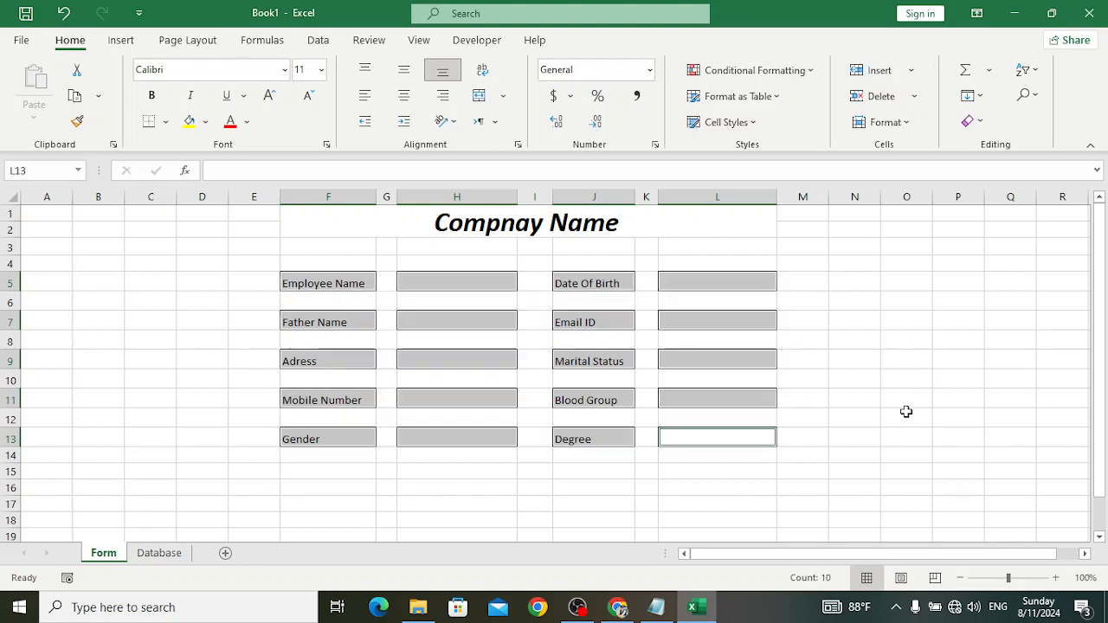
pyautogui.click(768, 416)
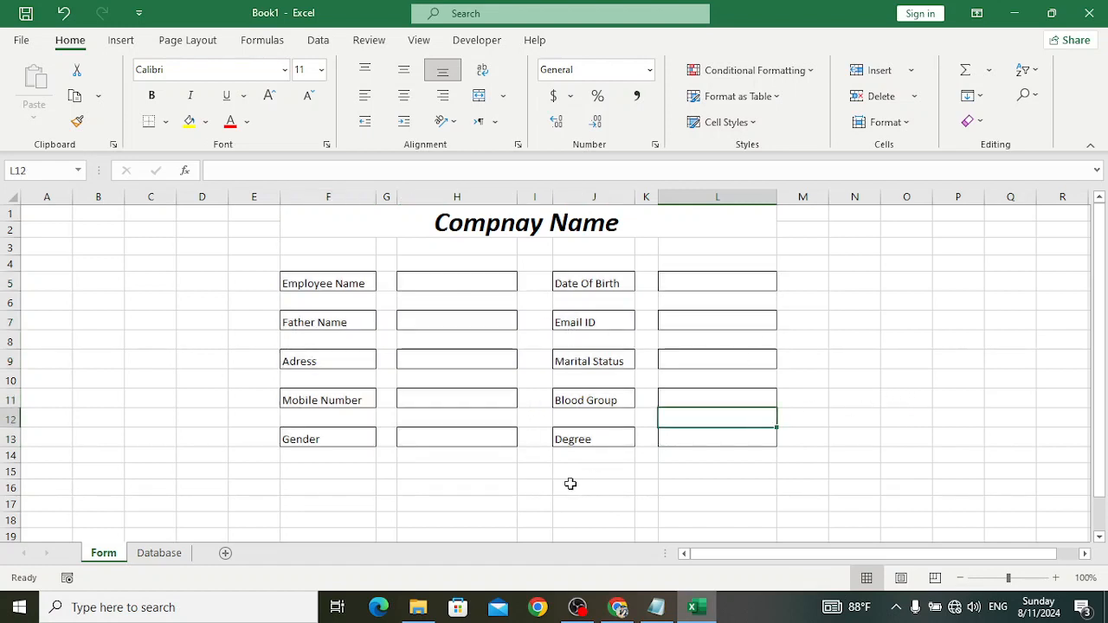
pyautogui.click(491, 228)
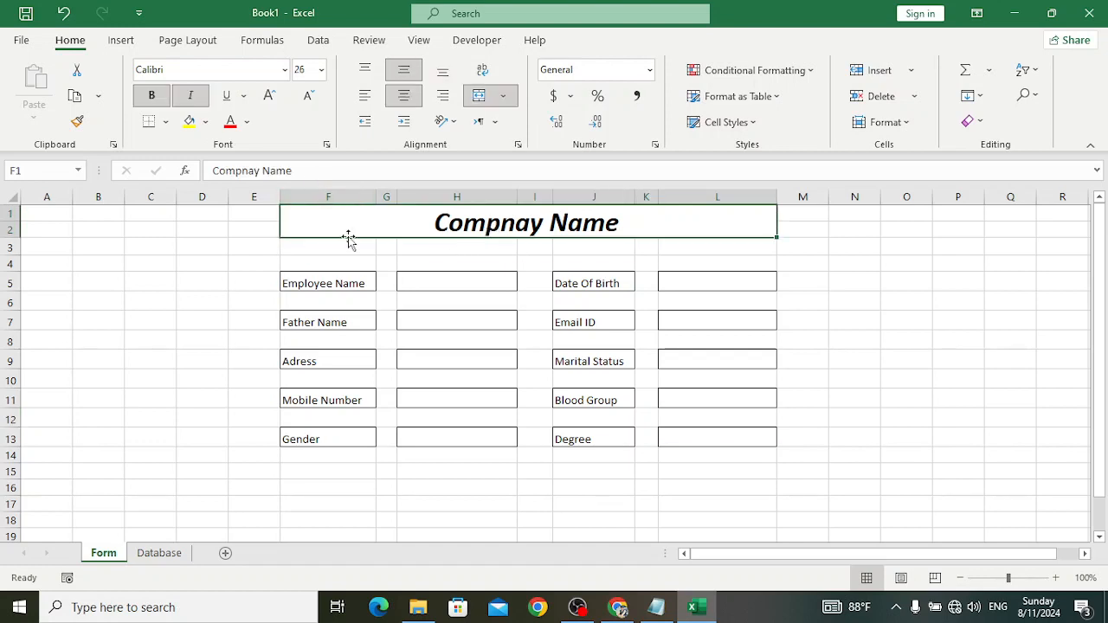
pyautogui.click(855, 434)
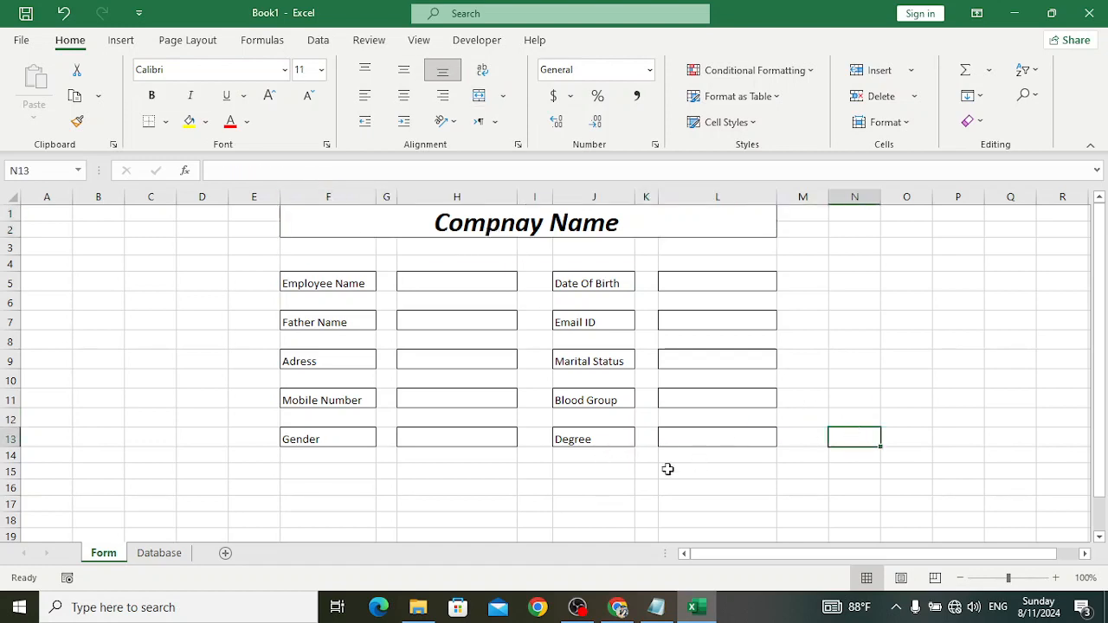
# - Draw a rounded-rectangle Submit button below the form
pyautogui.click(121, 41)
pyautogui.click(216, 112)
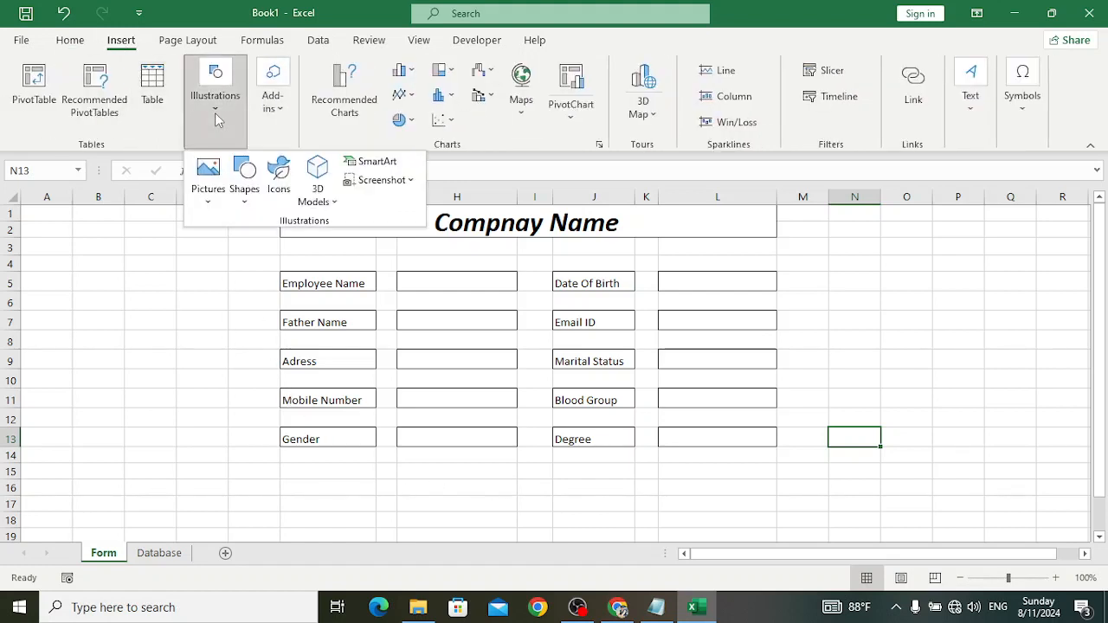
pyautogui.click(244, 186)
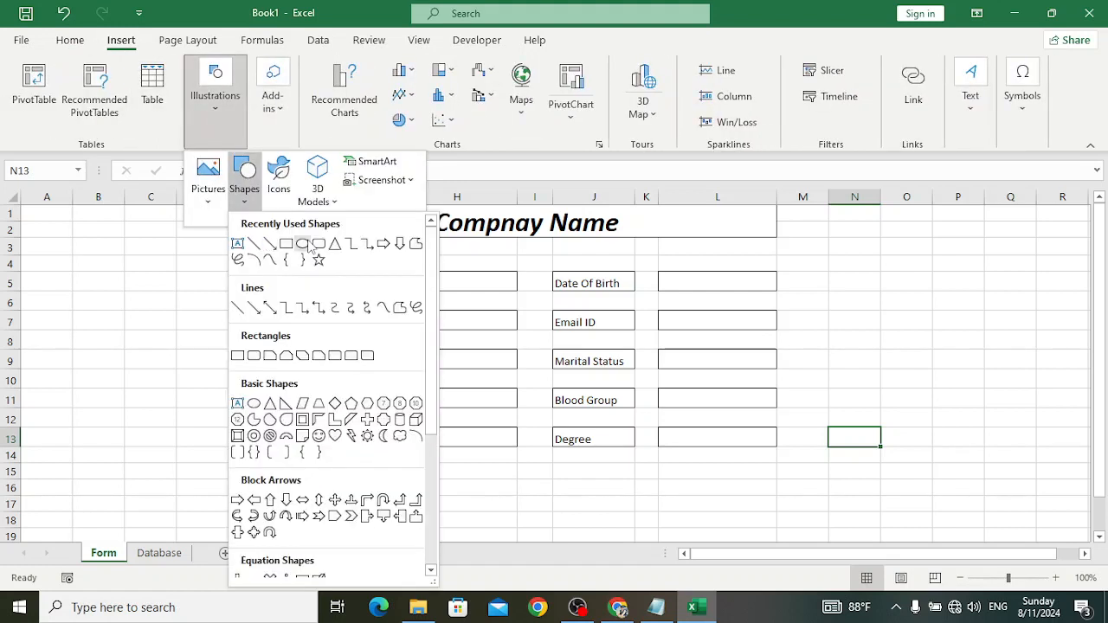
pyautogui.click(318, 244)
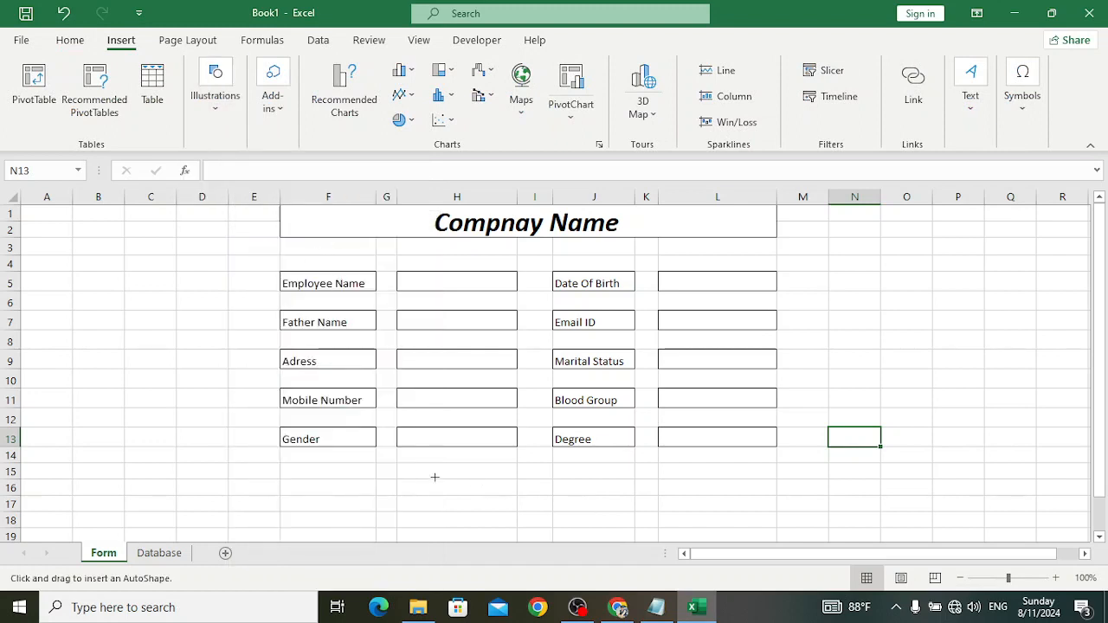
pyautogui.moveTo(436, 475); pyautogui.dragTo(634, 510)
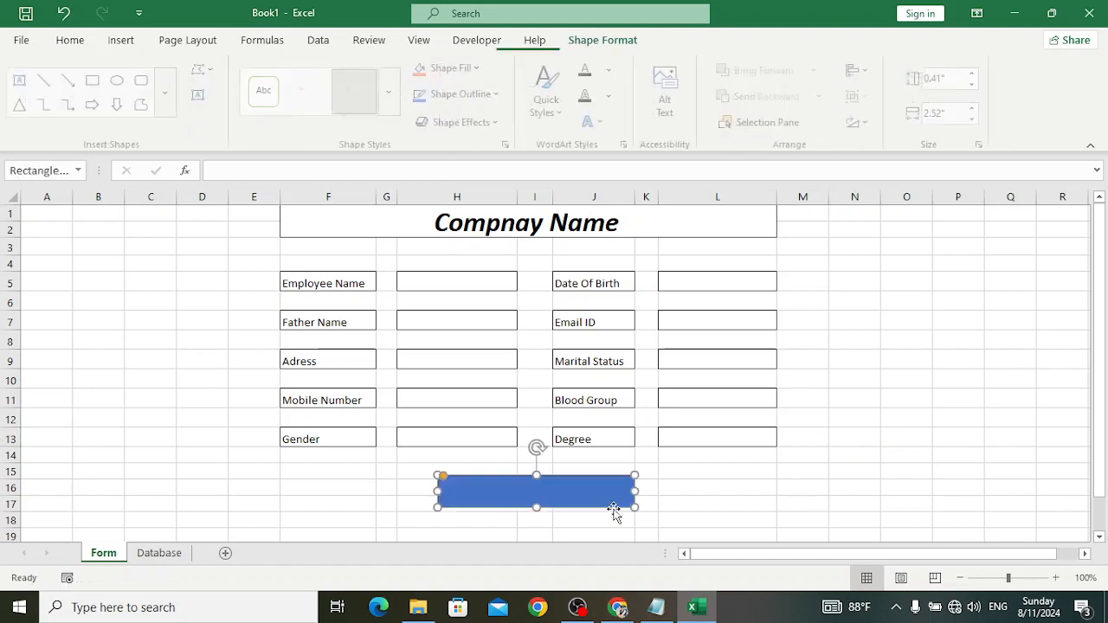
pyautogui.moveTo(555, 498); pyautogui.dragTo(559, 497)
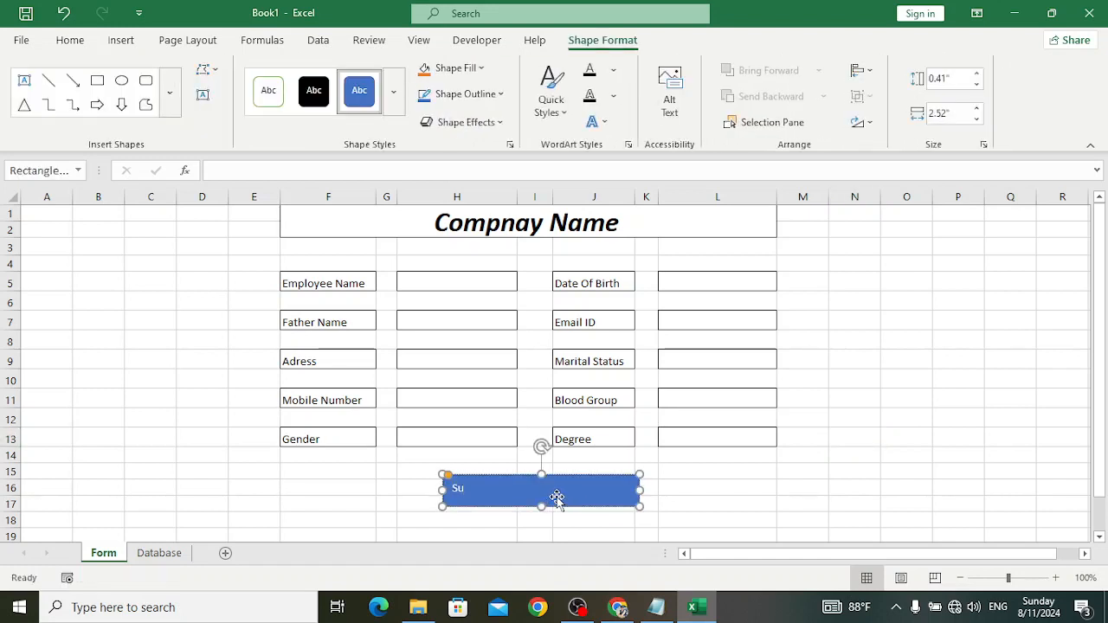
pyautogui.click(663, 507)
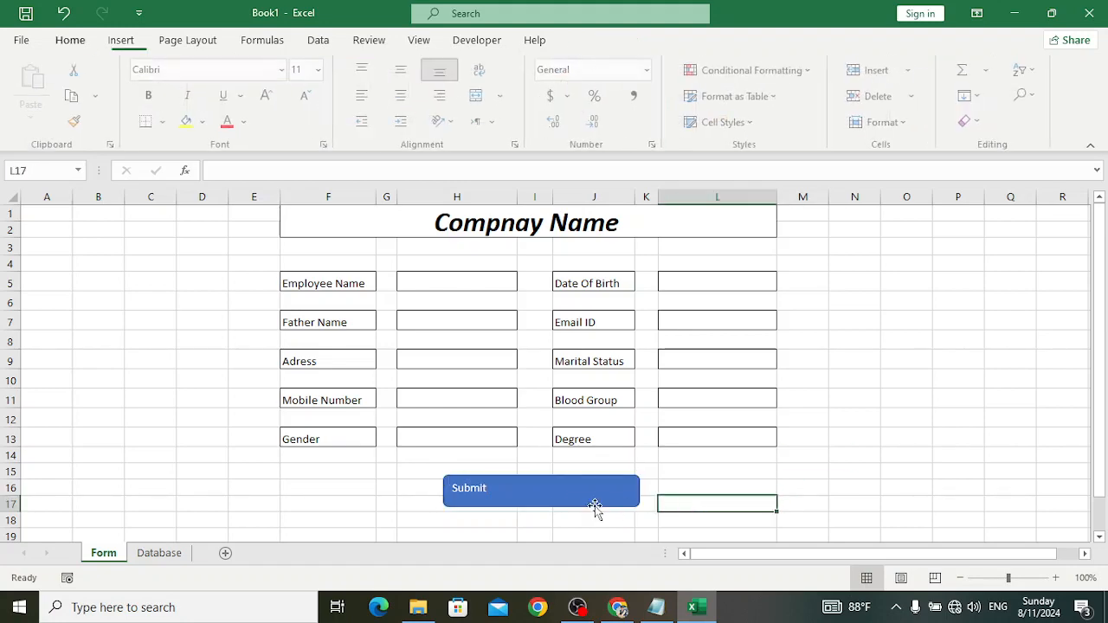
pyautogui.click(573, 505)
# - Give the Submit shape a blue shape style and the first bevel preset
pyautogui.click(394, 113)
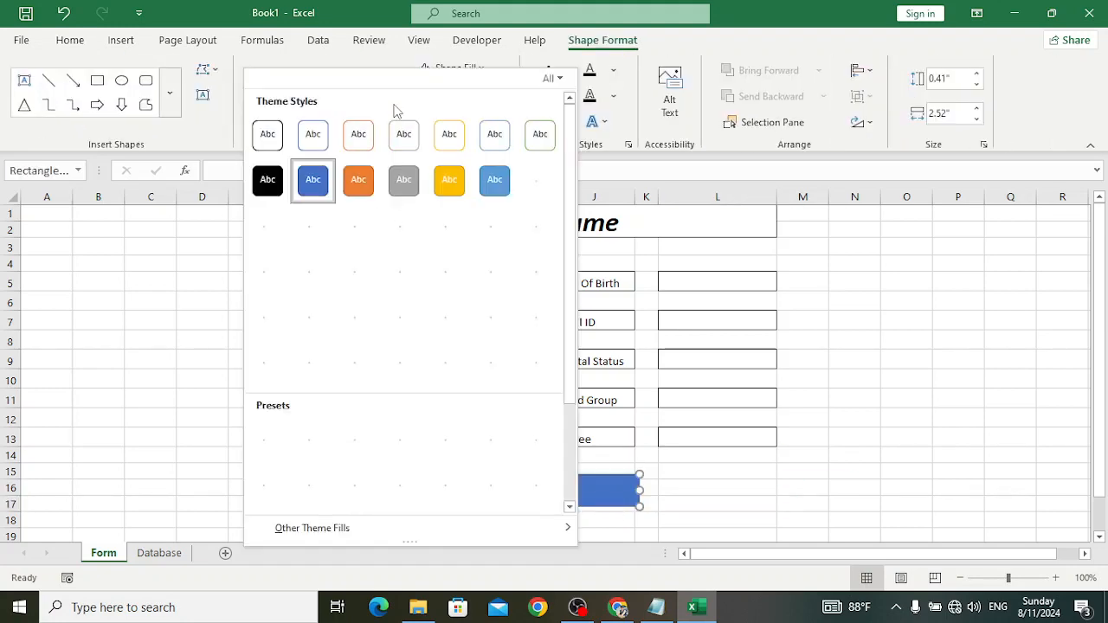
pyautogui.click(505, 317)
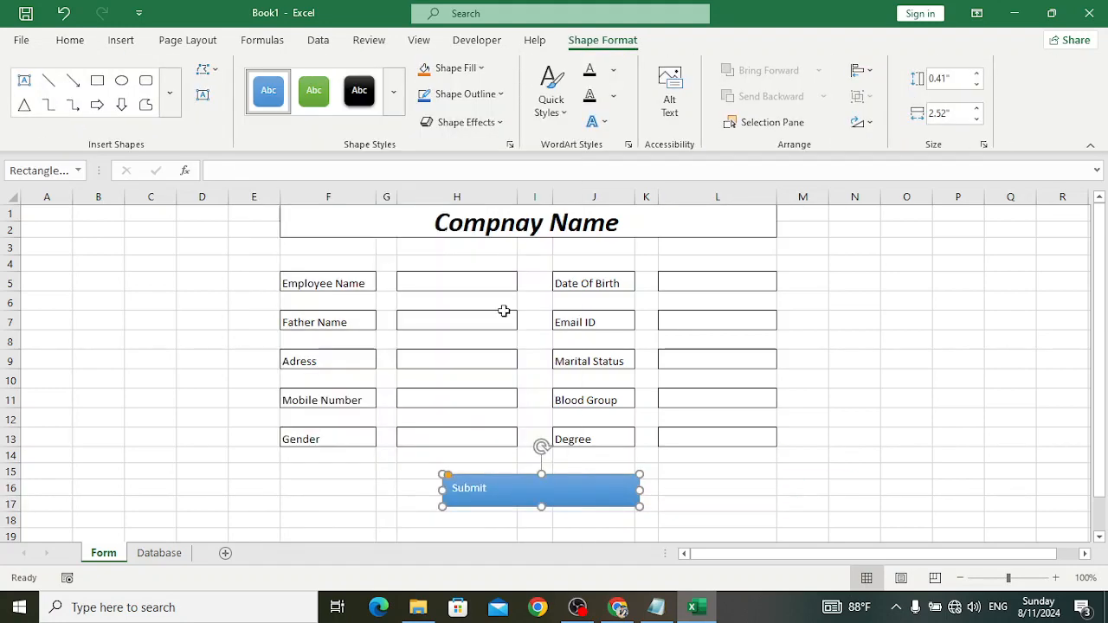
pyautogui.click(498, 122)
pyautogui.moveTo(482, 167)
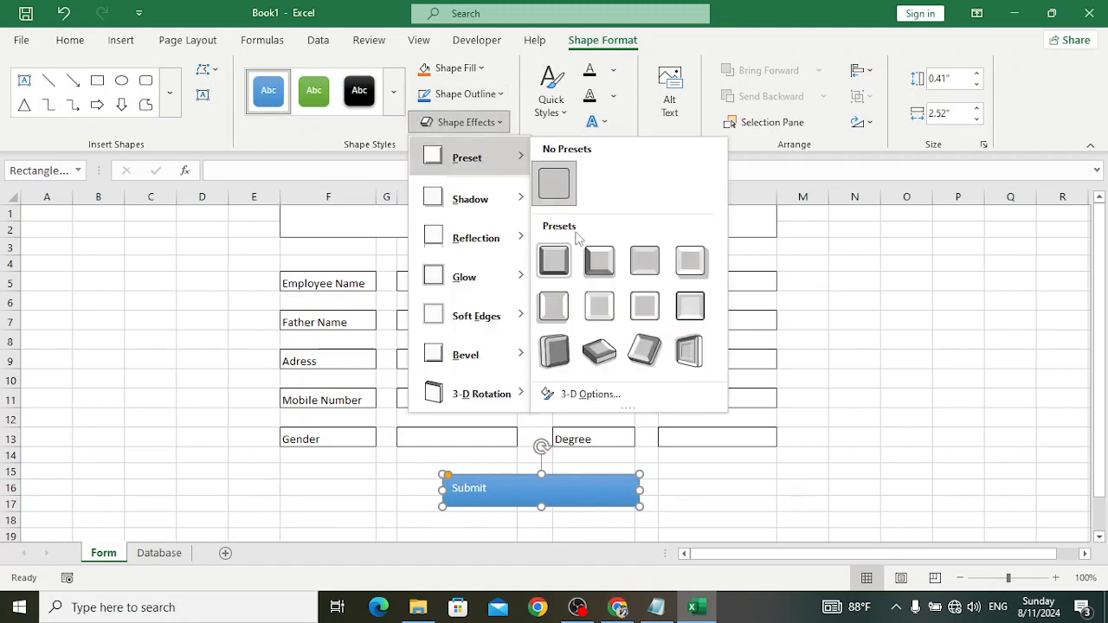
pyautogui.click(564, 260)
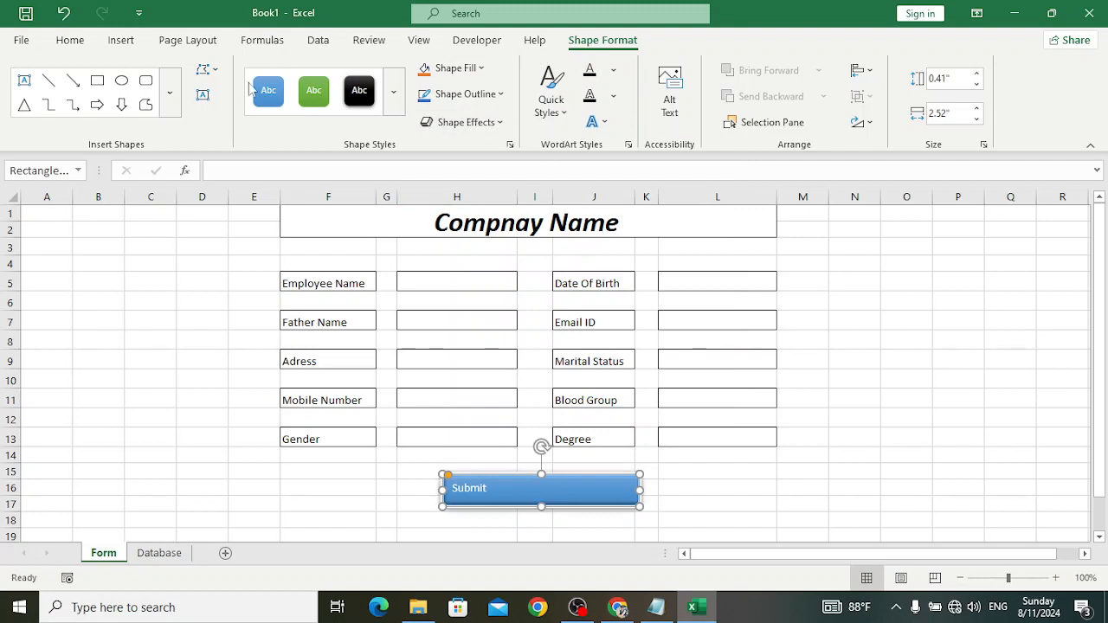
# - Centre the Submit label both ways and make it size 20, bold and italic
pyautogui.click(73, 41)
pyautogui.click(403, 69)
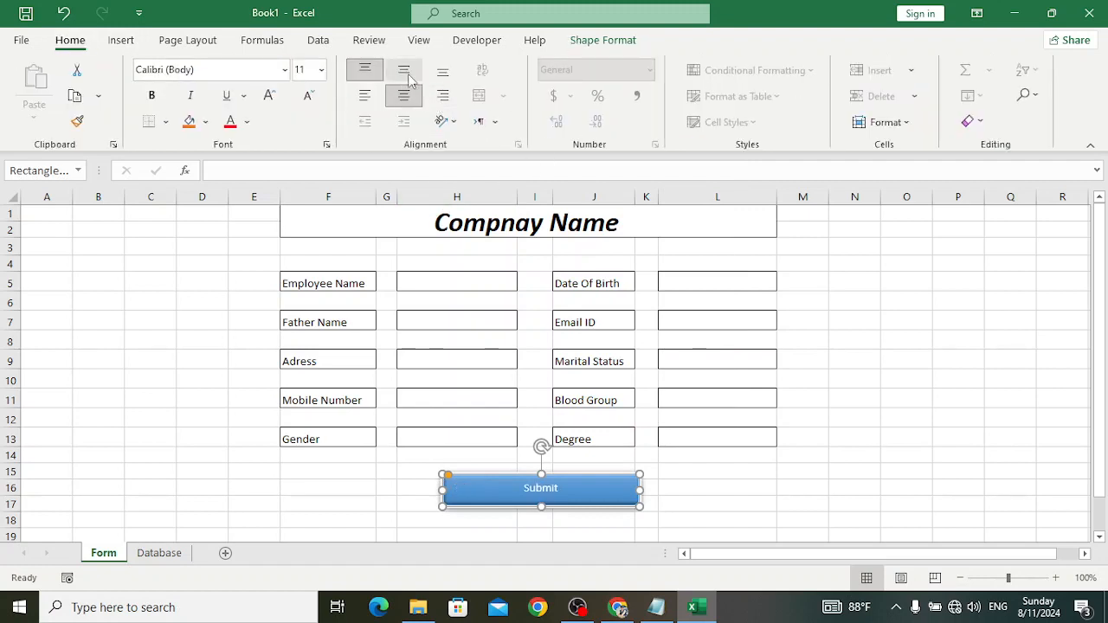
pyautogui.click(404, 95)
pyautogui.click(267, 96)
pyautogui.click(267, 96)
pyautogui.click(267, 96)
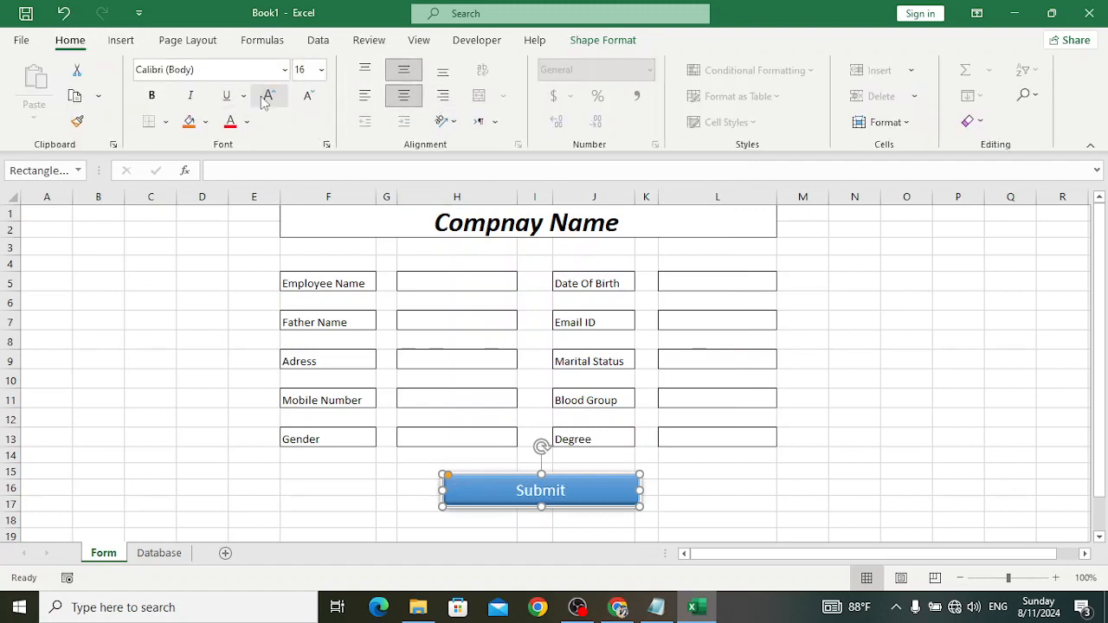
pyautogui.click(266, 96)
pyautogui.click(267, 96)
pyautogui.click(153, 96)
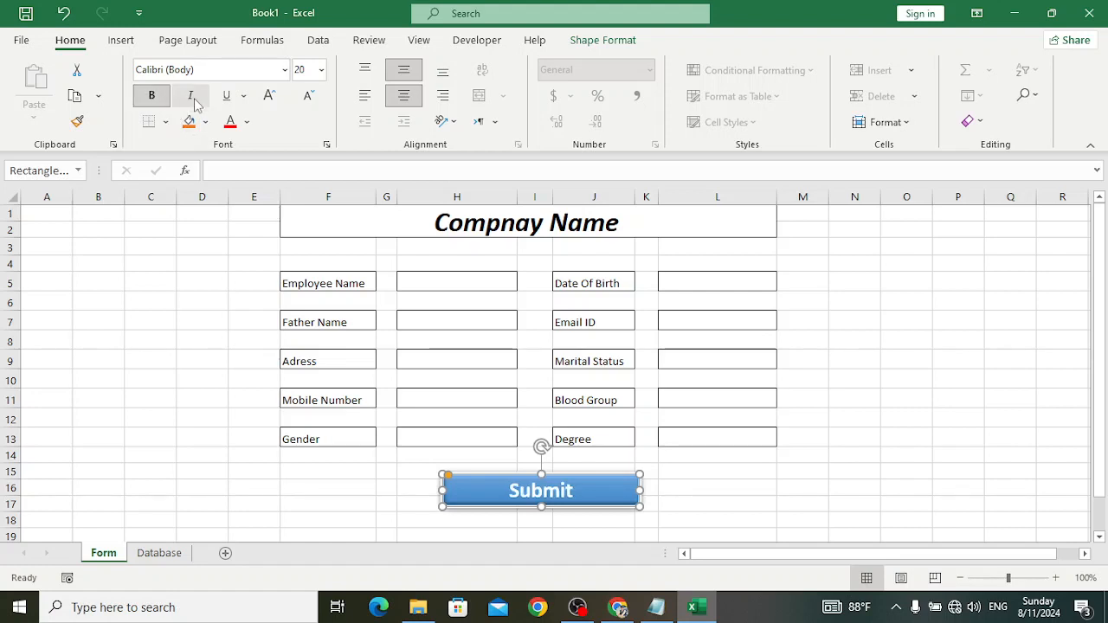
pyautogui.click(191, 96)
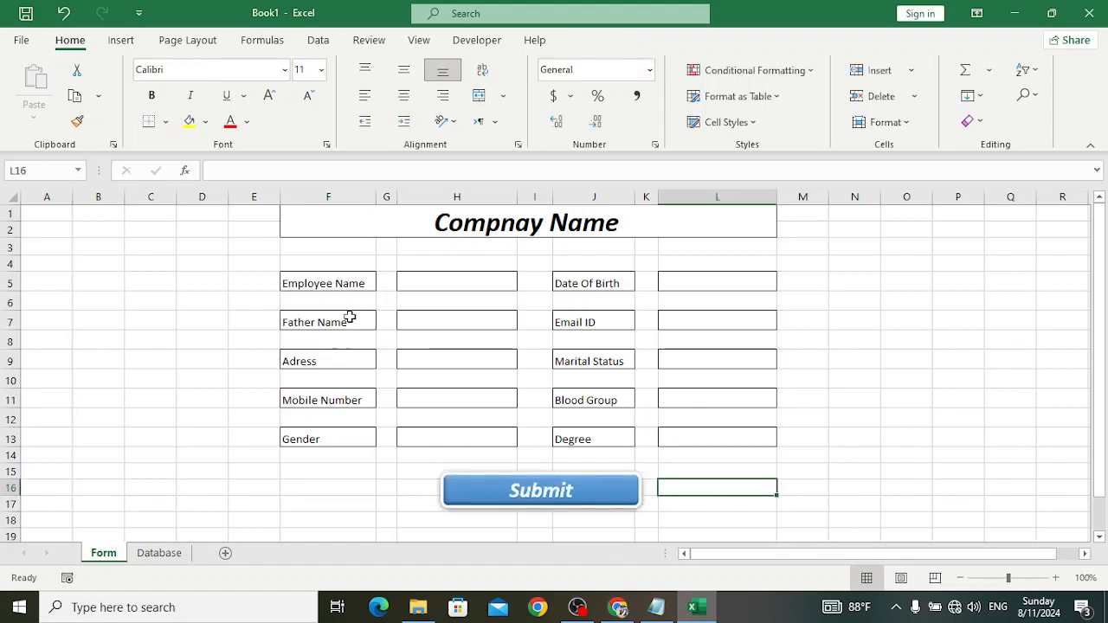
# - Copy the ten field labels, Employee Name through Degree, from the form
pyautogui.click(342, 286)
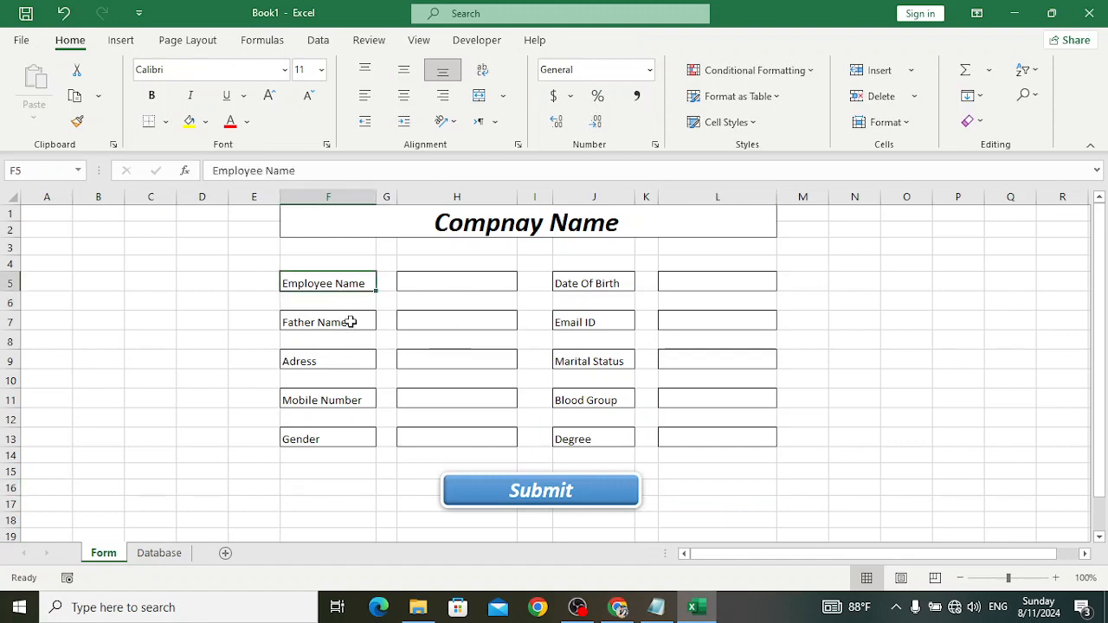
pyautogui.keyDown('ctrl'); pyautogui.click(346, 326); pyautogui.keyUp('ctrl')
pyautogui.click(165, 551)
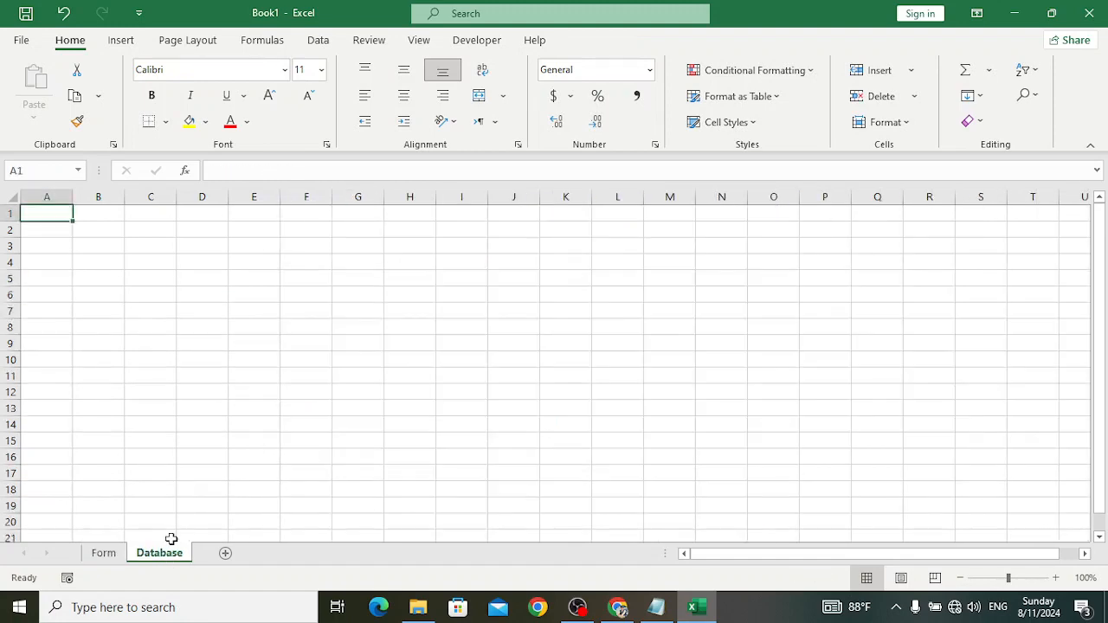
pyautogui.click(112, 556)
pyautogui.keyDown('ctrl'); pyautogui.click(326, 361); pyautogui.keyUp('ctrl')
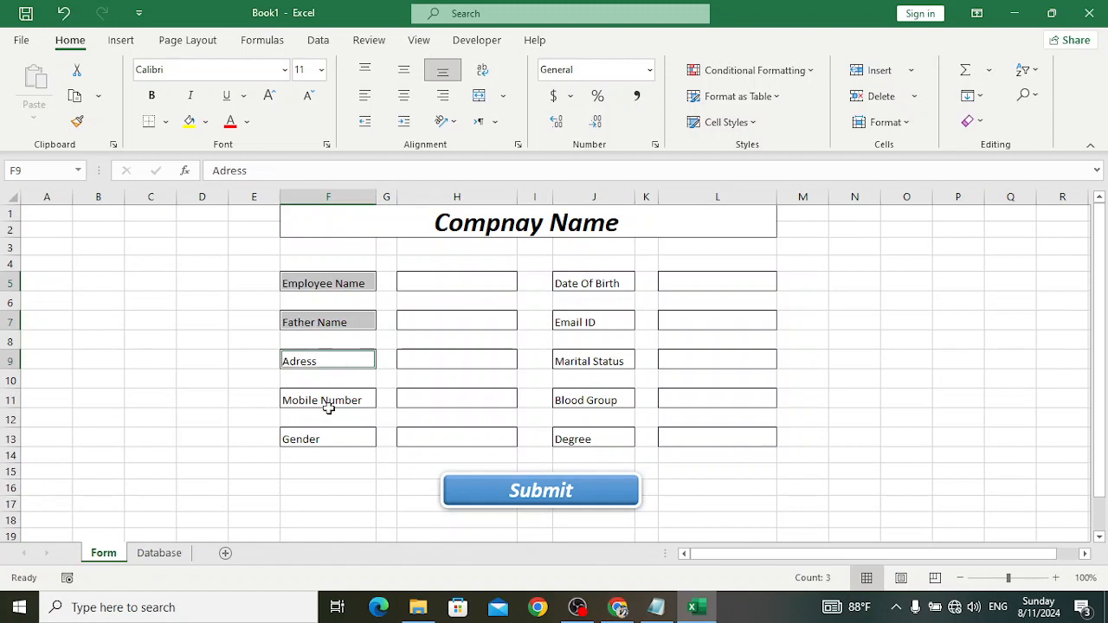
pyautogui.keyDown('ctrl'); pyautogui.click(323, 401); pyautogui.keyUp('ctrl')
pyautogui.keyDown('ctrl'); pyautogui.click(327, 435); pyautogui.keyUp('ctrl')
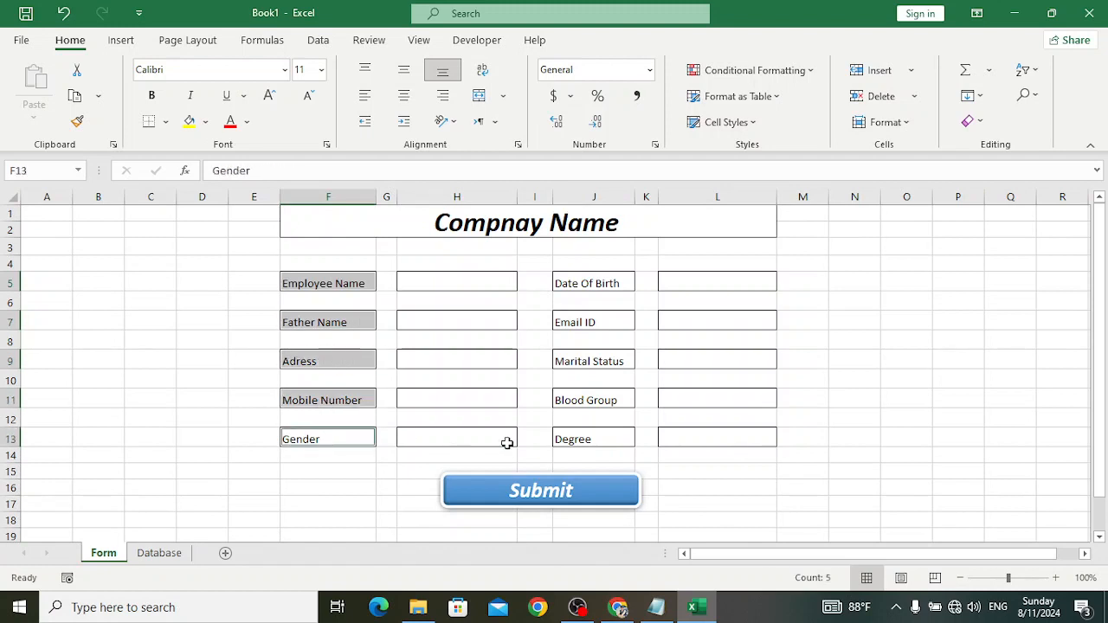
pyautogui.keyDown('ctrl'); pyautogui.click(585, 286); pyautogui.keyUp('ctrl')
pyautogui.keyDown('ctrl'); pyautogui.click(589, 321); pyautogui.keyUp('ctrl')
pyautogui.keyDown('ctrl'); pyautogui.click(589, 361); pyautogui.keyUp('ctrl')
pyautogui.keyDown('ctrl'); pyautogui.click(588, 399); pyautogui.keyUp('ctrl')
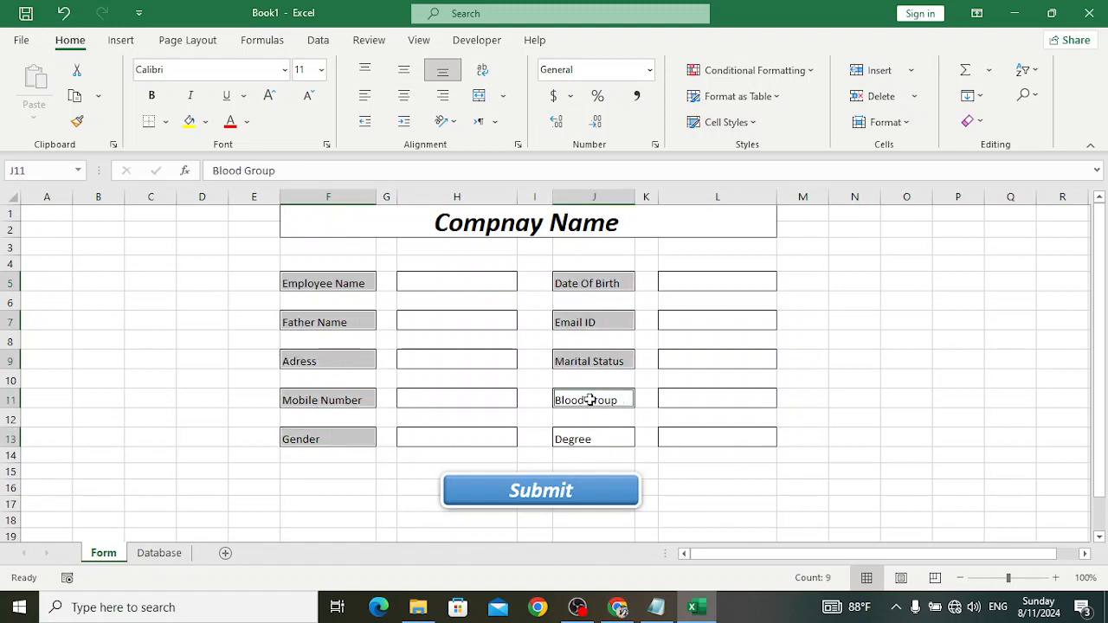
pyautogui.keyDown('ctrl'); pyautogui.click(592, 440); pyautogui.keyUp('ctrl')
pyautogui.hotkey('ctrl', 'c')
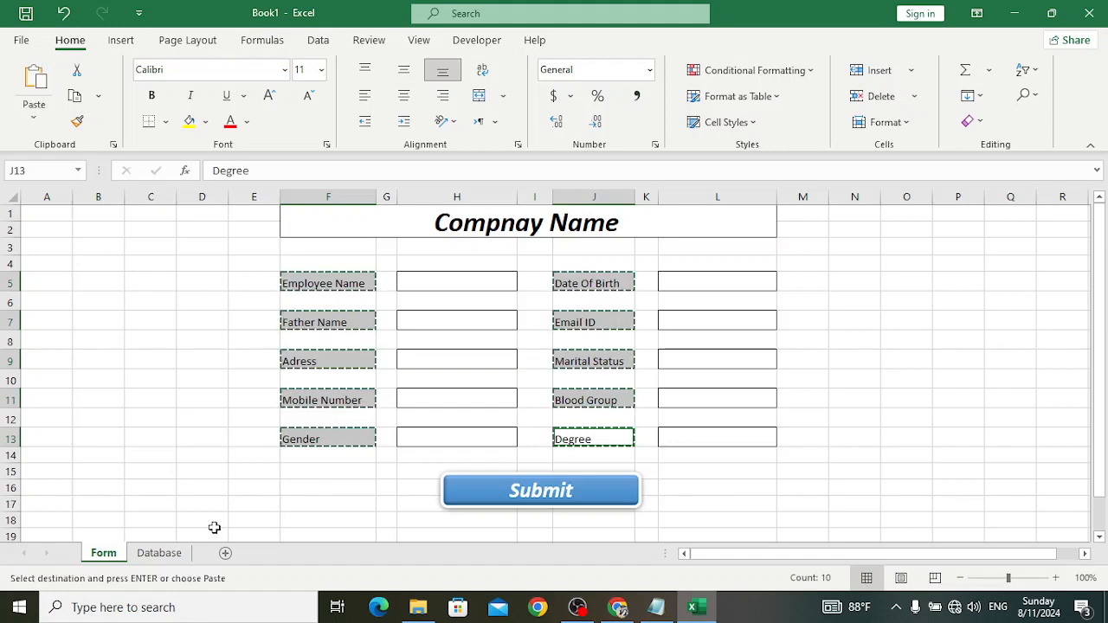
# - Paste the labels transposed into the Database sheet starting at A1
pyautogui.click(161, 554)
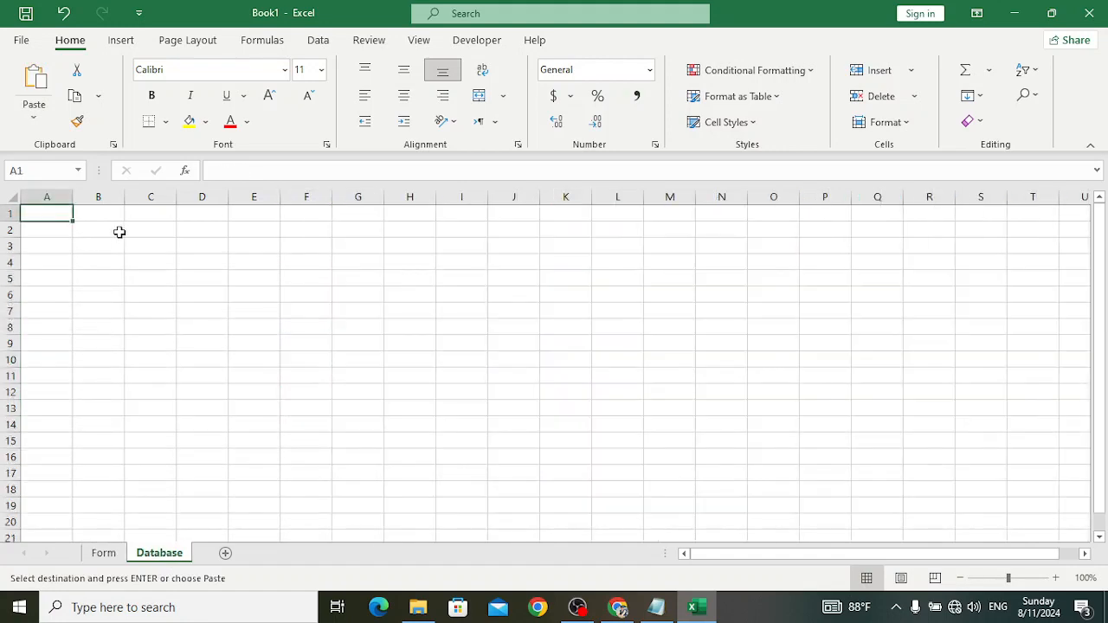
pyautogui.click(34, 114)
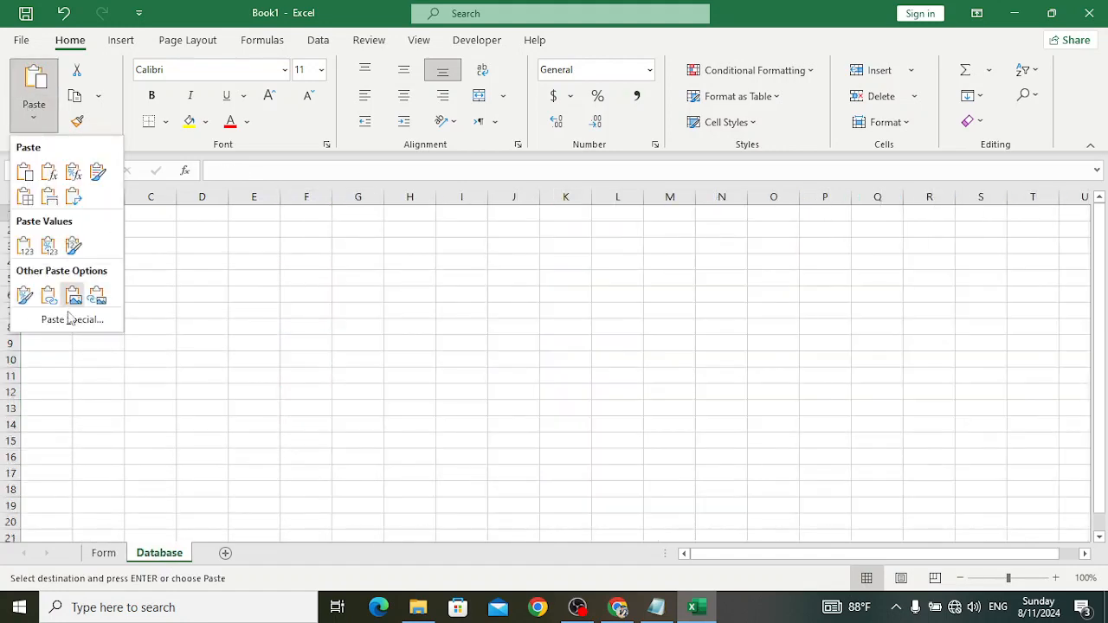
pyautogui.click(71, 320)
pyautogui.click(853, 358)
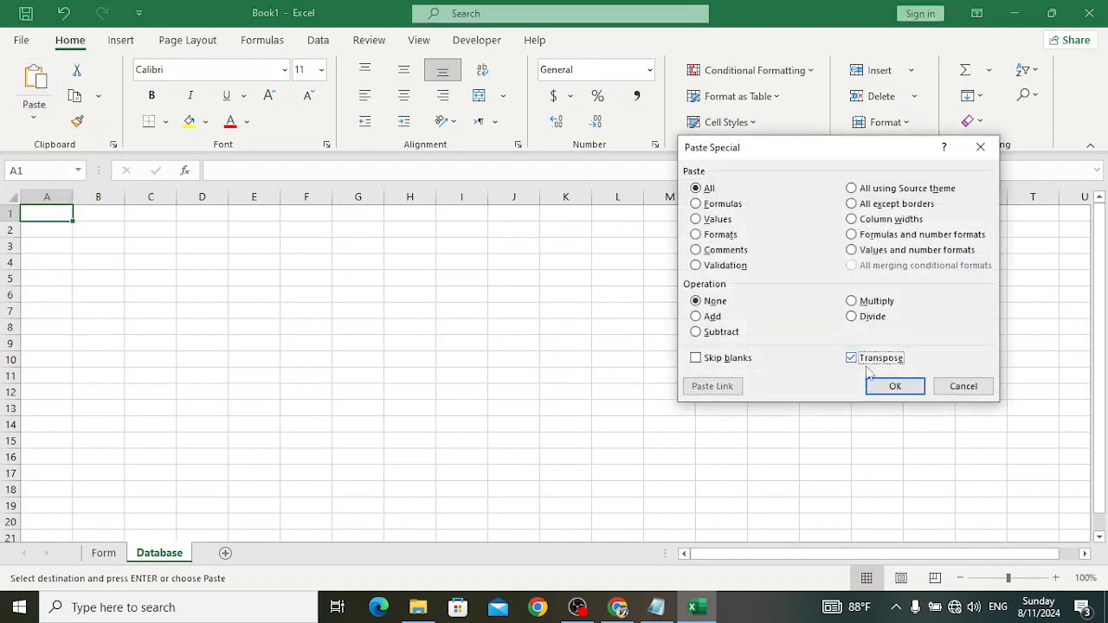
pyautogui.click(895, 386)
pyautogui.click(205, 262)
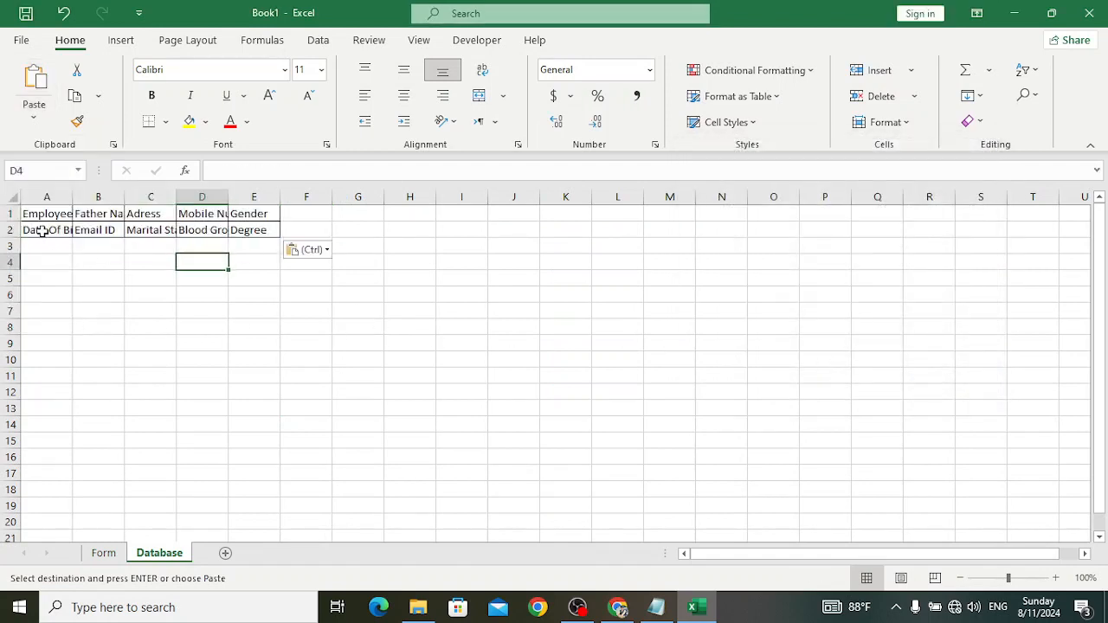
# - Move the second header row A2:E2 up into F1:J1
pyautogui.moveTo(43, 230); pyautogui.dragTo(269, 230)
pyautogui.hotkey('ctrl', 'c')
pyautogui.click(298, 212)
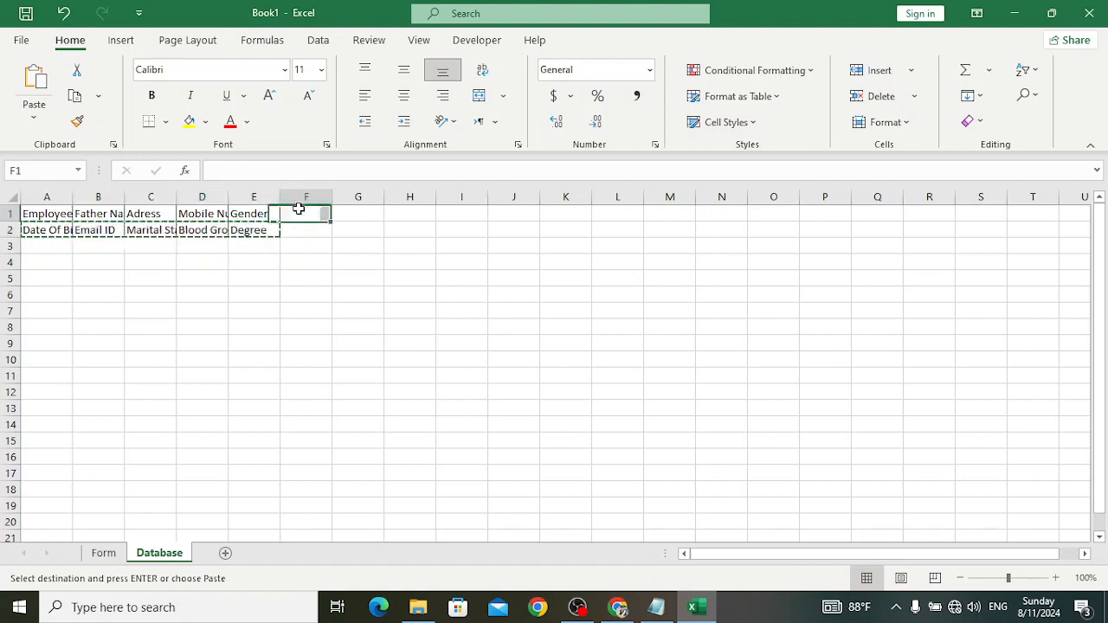
pyautogui.hotkey('ctrl', 'v')
pyautogui.click(410, 325)
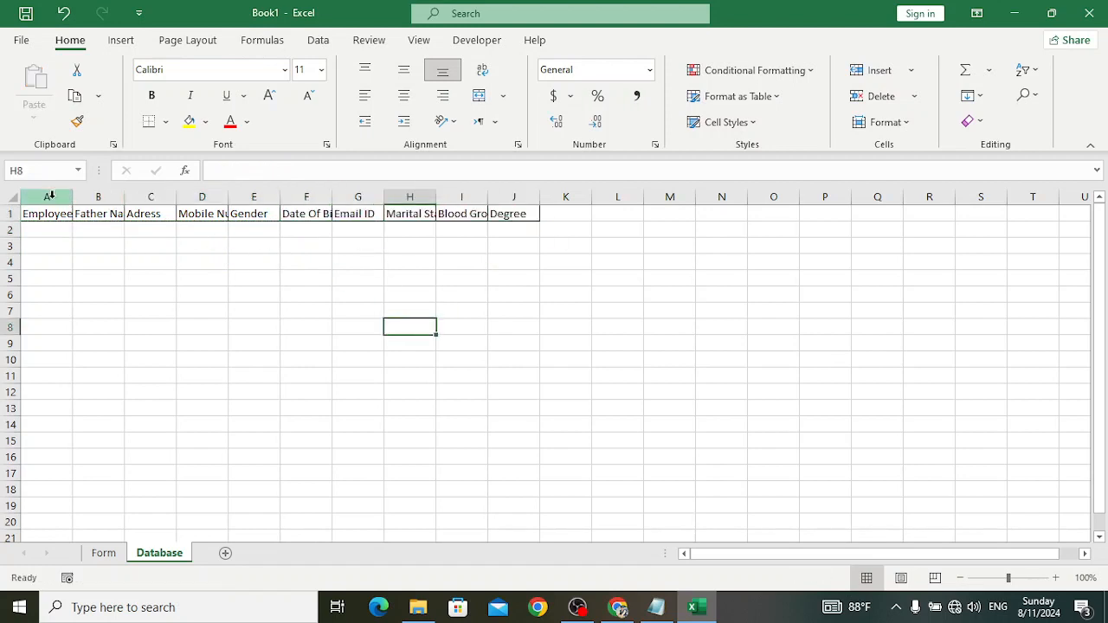
# - Widen Database columns A, D and H to fit their headers, then return to Form
pyautogui.moveTo(47, 197); pyautogui.dragTo(563, 198)
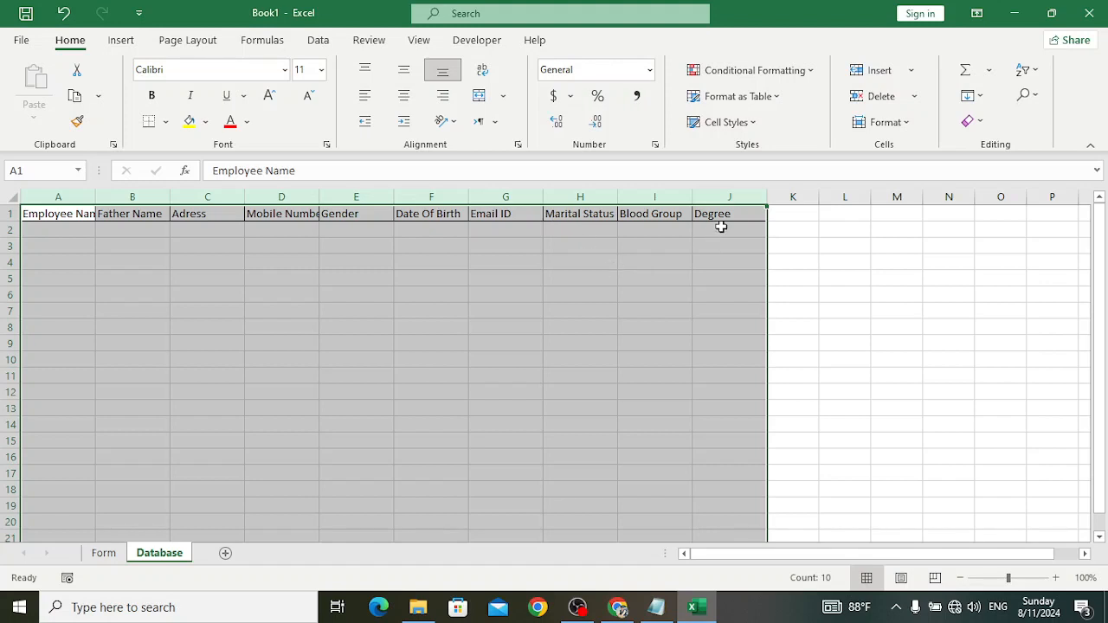
pyautogui.click(356, 310)
pyautogui.moveTo(95, 196); pyautogui.dragTo(131, 197)
pyautogui.moveTo(352, 200); pyautogui.dragTo(373, 200)
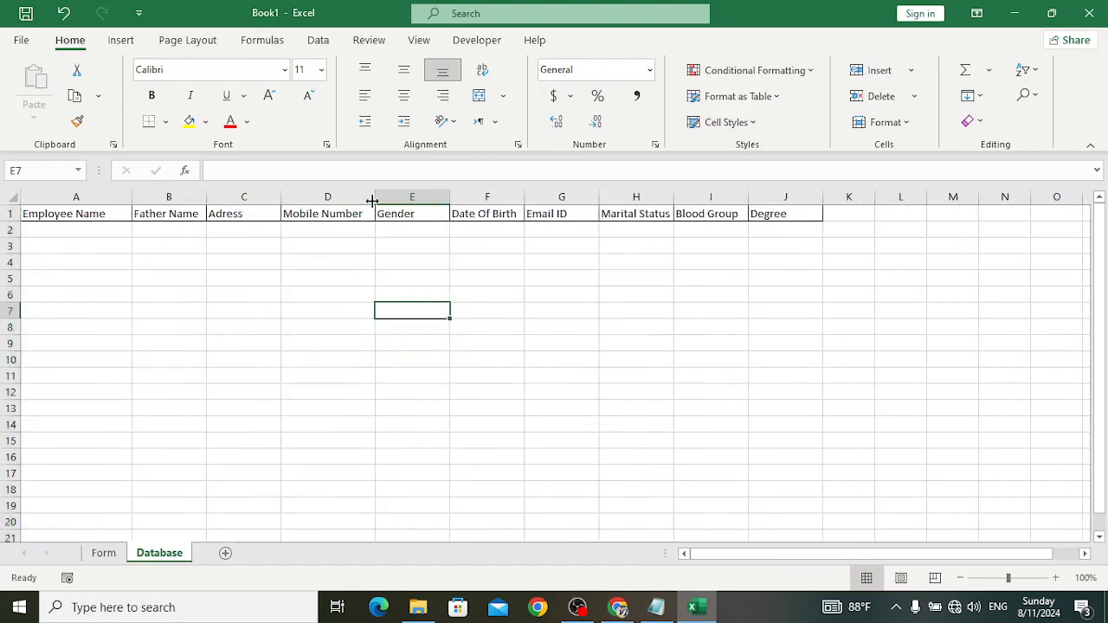
pyautogui.moveTo(677, 191); pyautogui.dragTo(692, 191)
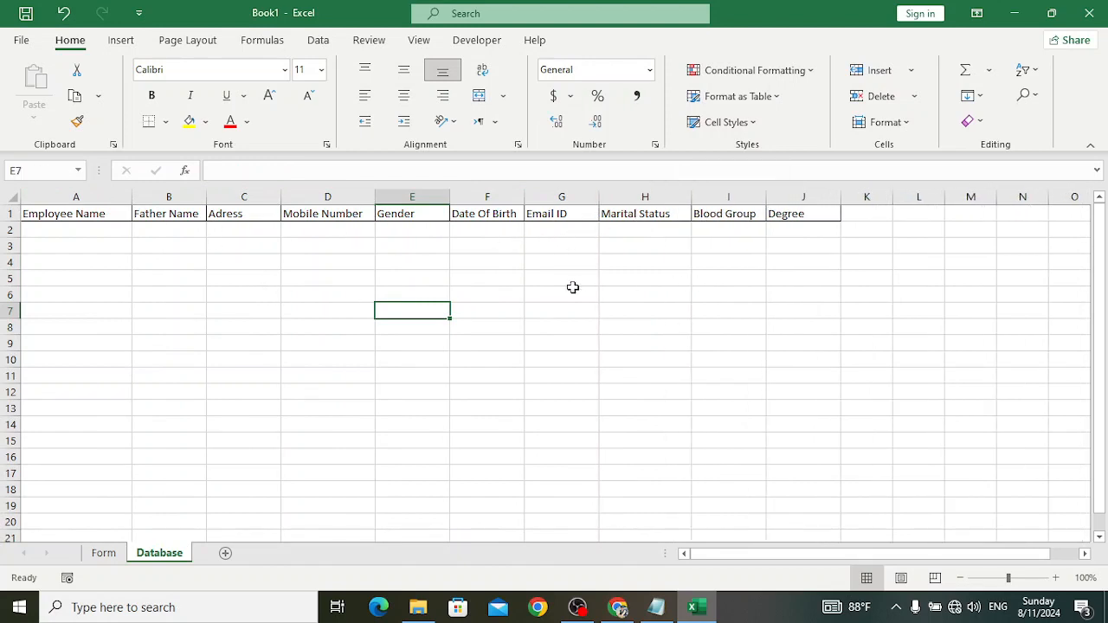
pyautogui.click(78, 215)
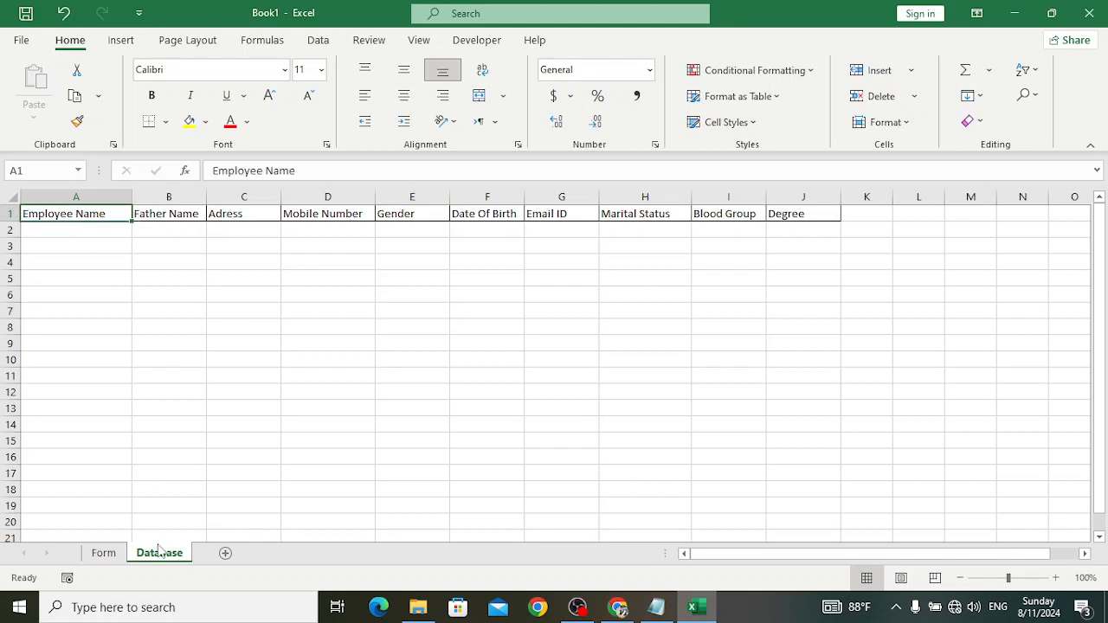
pyautogui.click(108, 554)
pyautogui.click(825, 509)
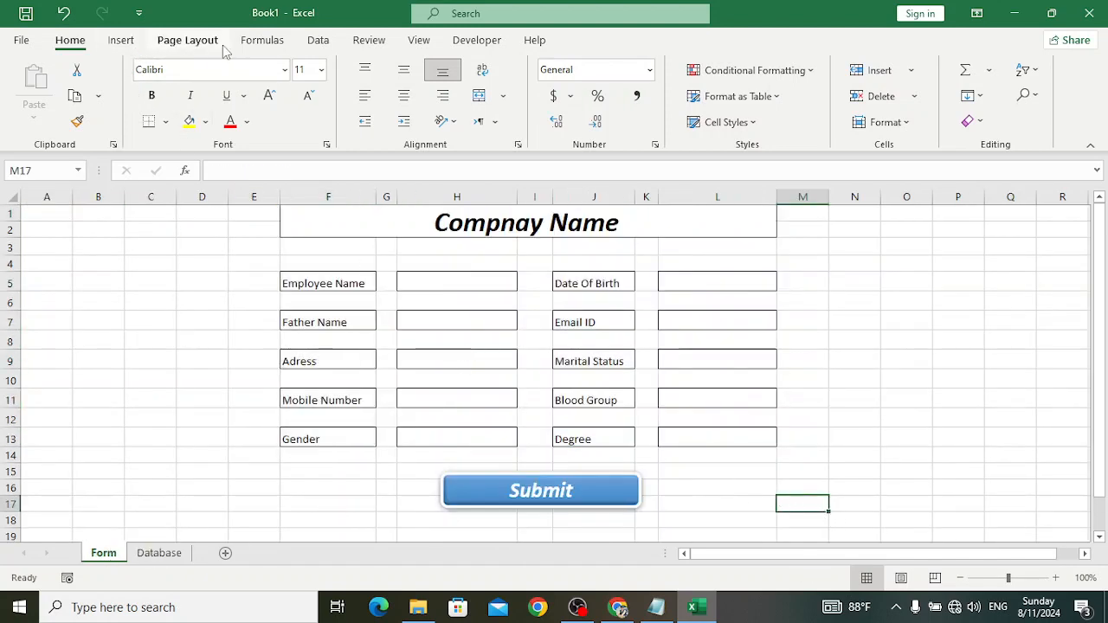
pyautogui.click(418, 40)
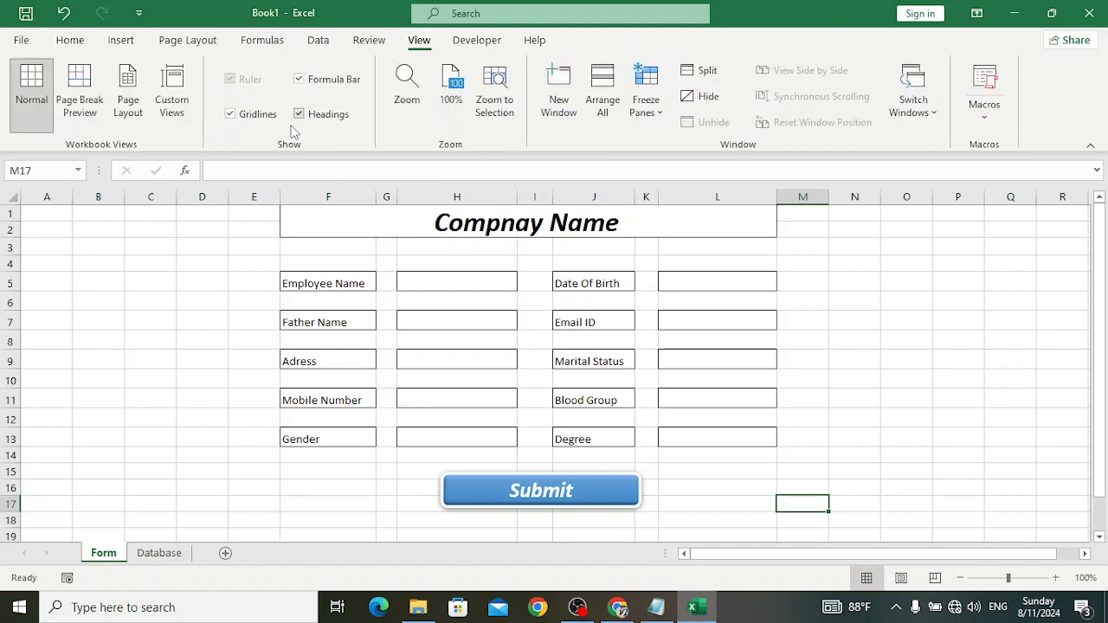
pyautogui.click(259, 115)
pyautogui.click(858, 492)
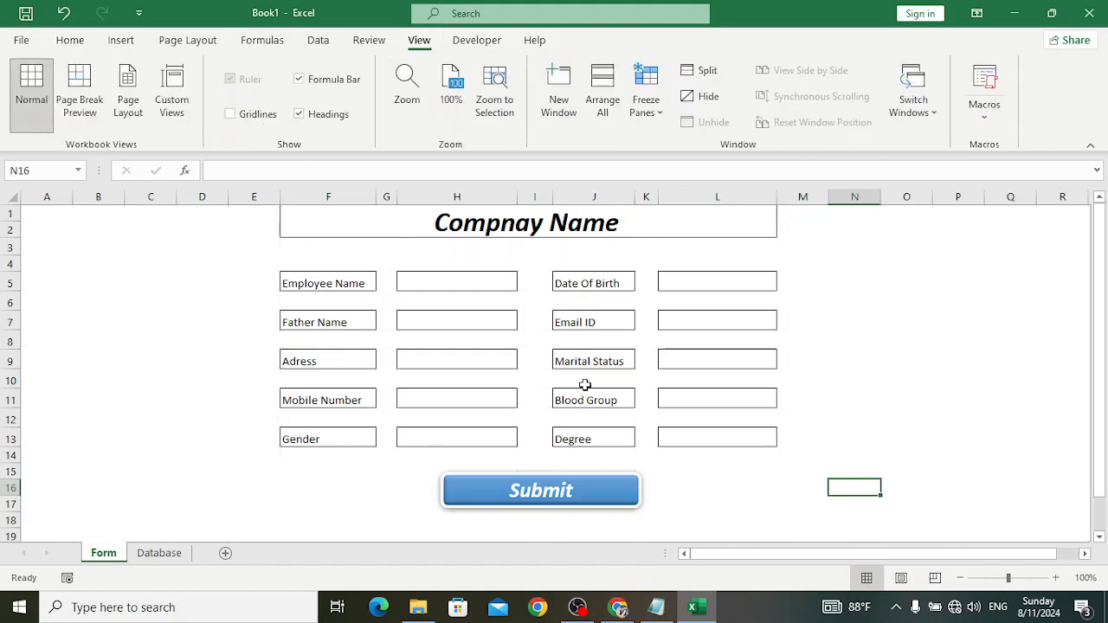
pyautogui.click(487, 281)
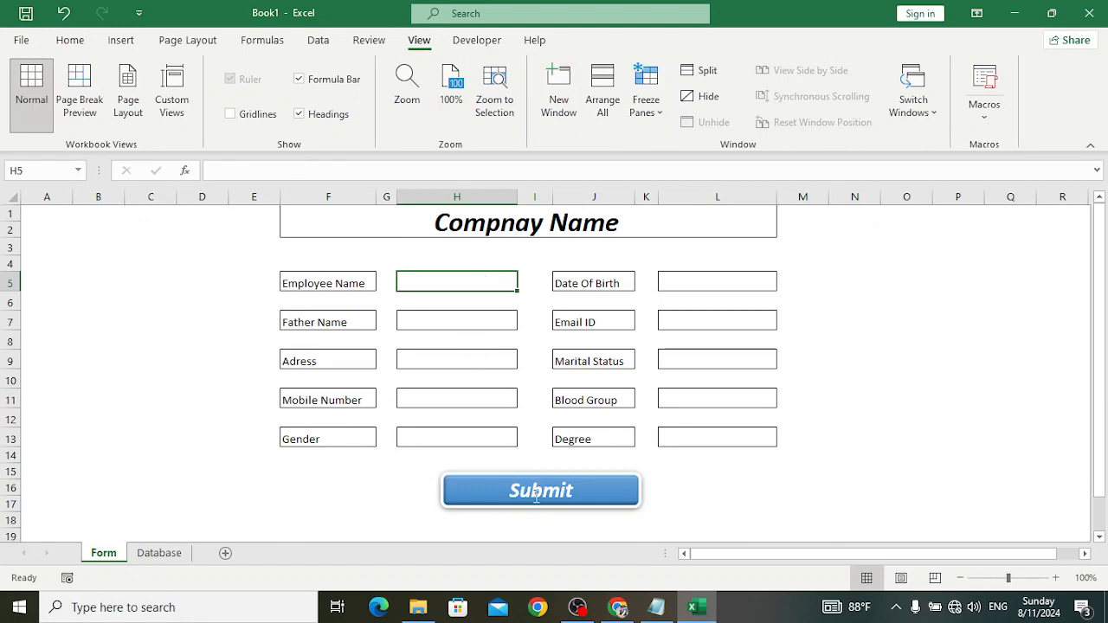
pyautogui.click(169, 551)
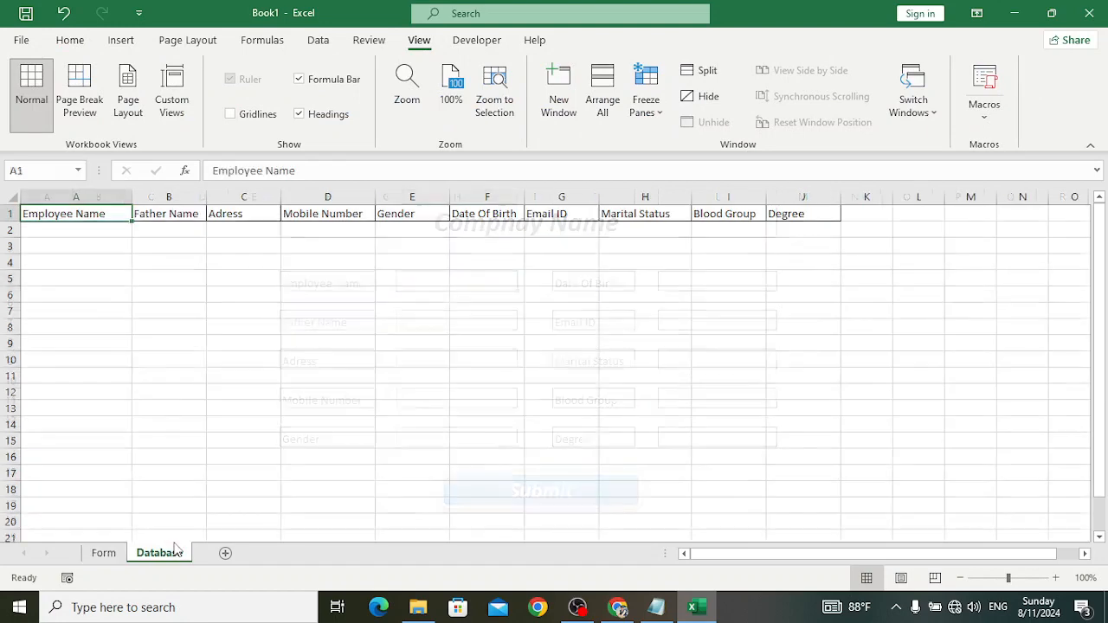
pyautogui.click(103, 553)
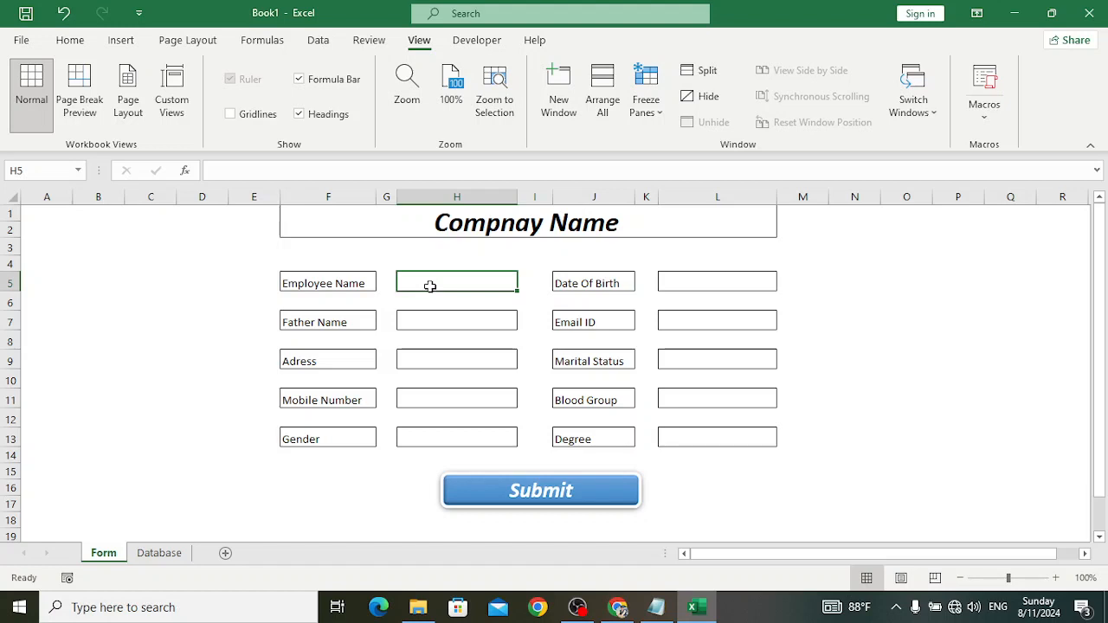
# - Enter the employee's name, father's name, address, mobile number and Male gender in H5–H13
pyautogui.write('Salim')
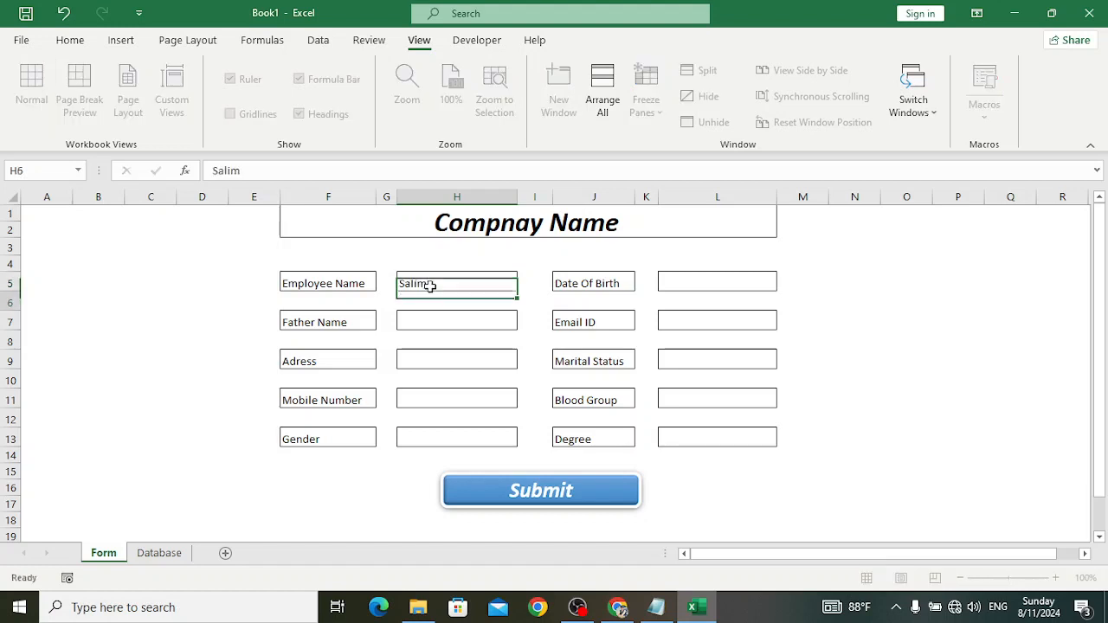
pyautogui.press('Return')
pyautogui.write('Halim')
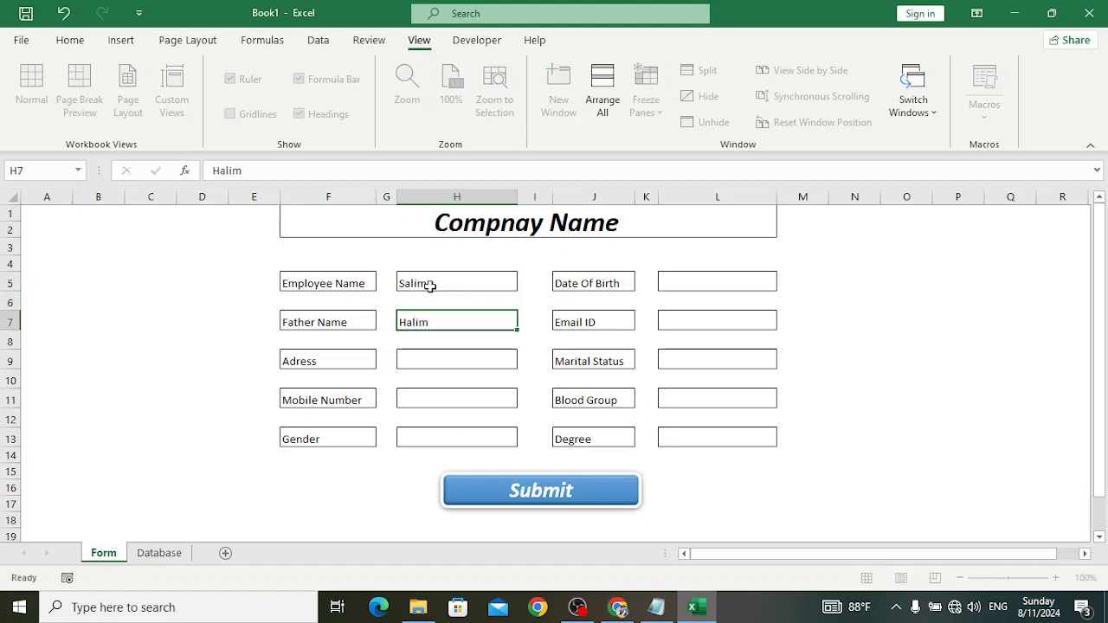
pyautogui.press('Return')
pyautogui.write('main stre')
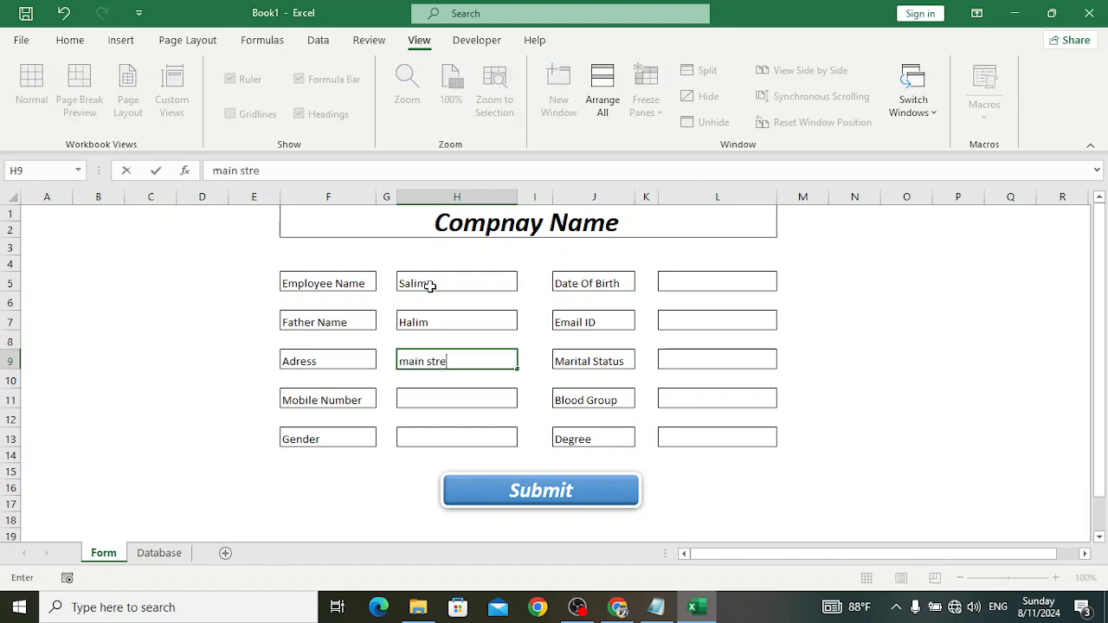
pyautogui.write('et')
pyautogui.press('Return')
pyautogui.write('9928999')
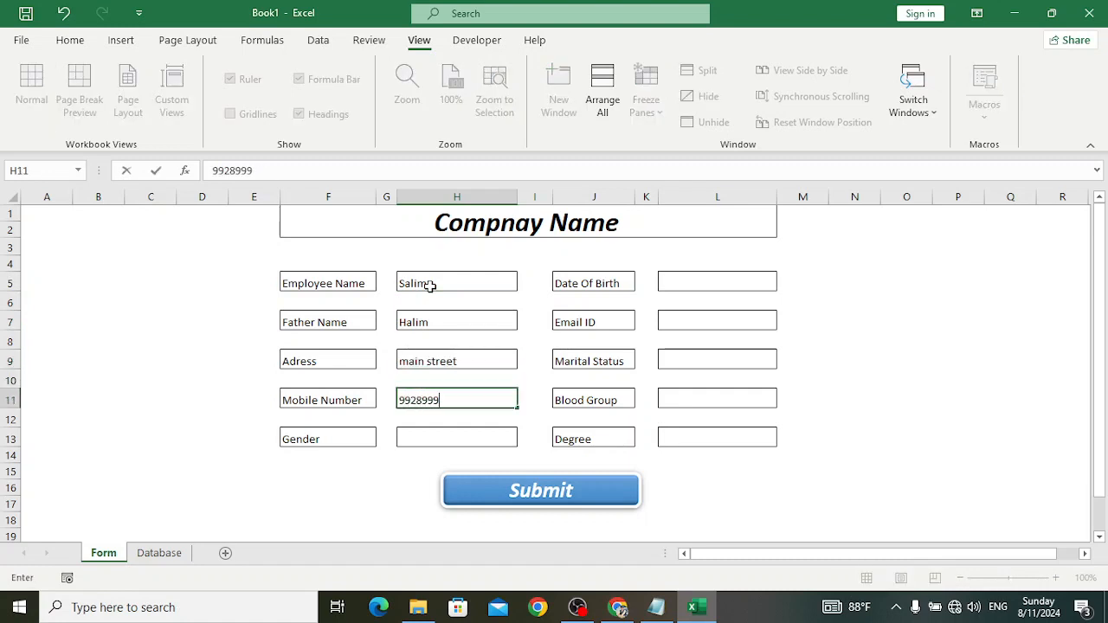
pyautogui.press('Return')
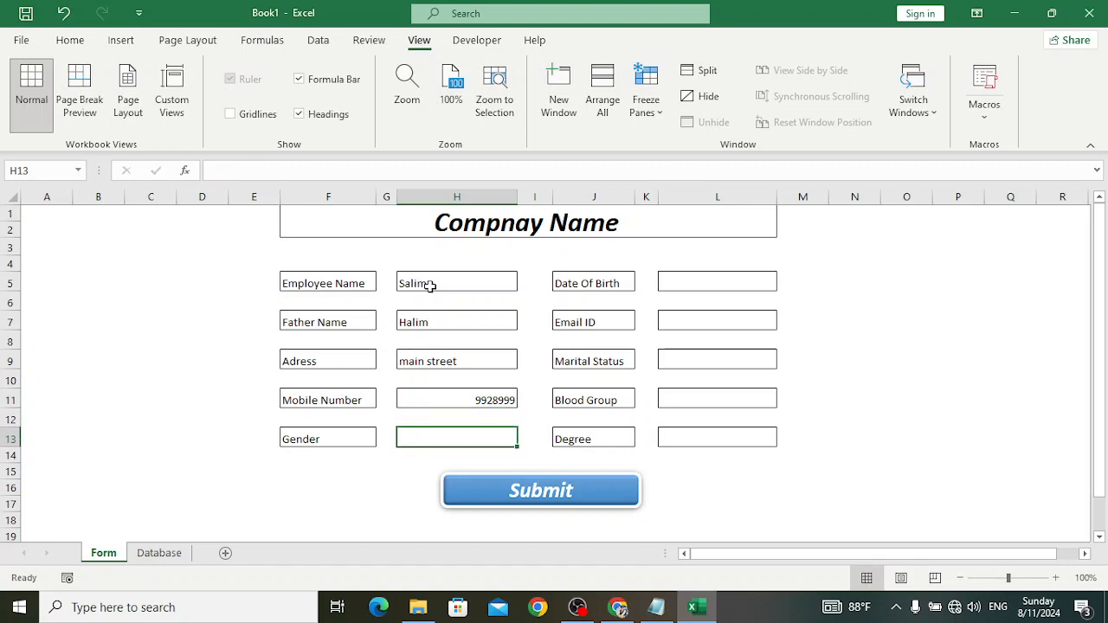
pyautogui.write('m')
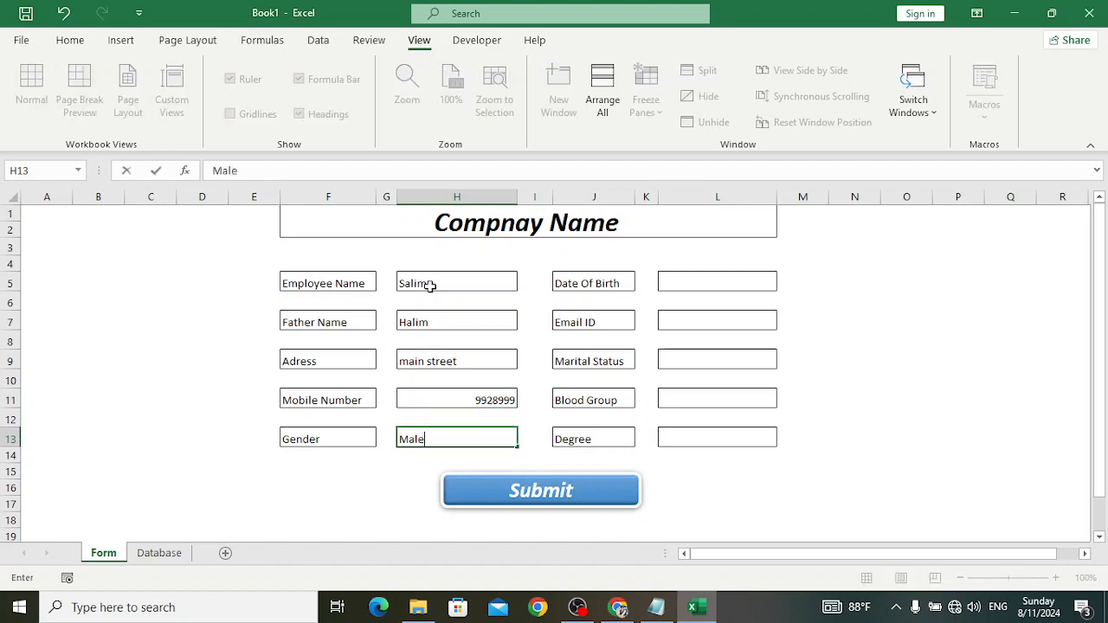
pyautogui.write('ale')
# - Fill L5–L13 with the date of birth, email, Single, A+ and Bachelor
pyautogui.click(697, 289)
pyautogui.write('23')
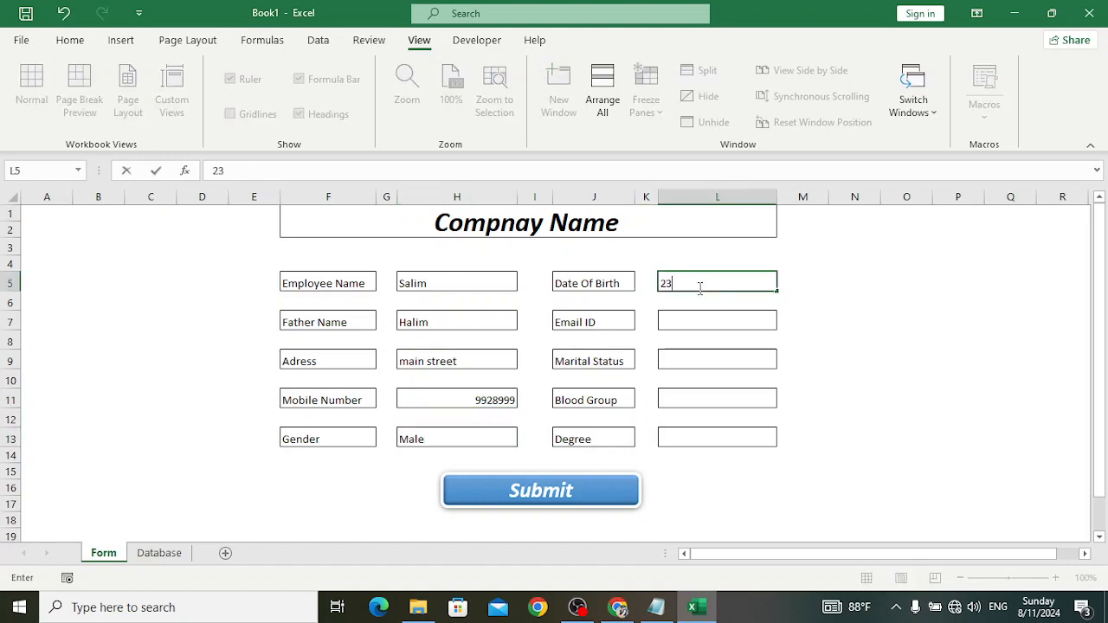
pyautogui.write('-May-00')
pyautogui.press('Return')
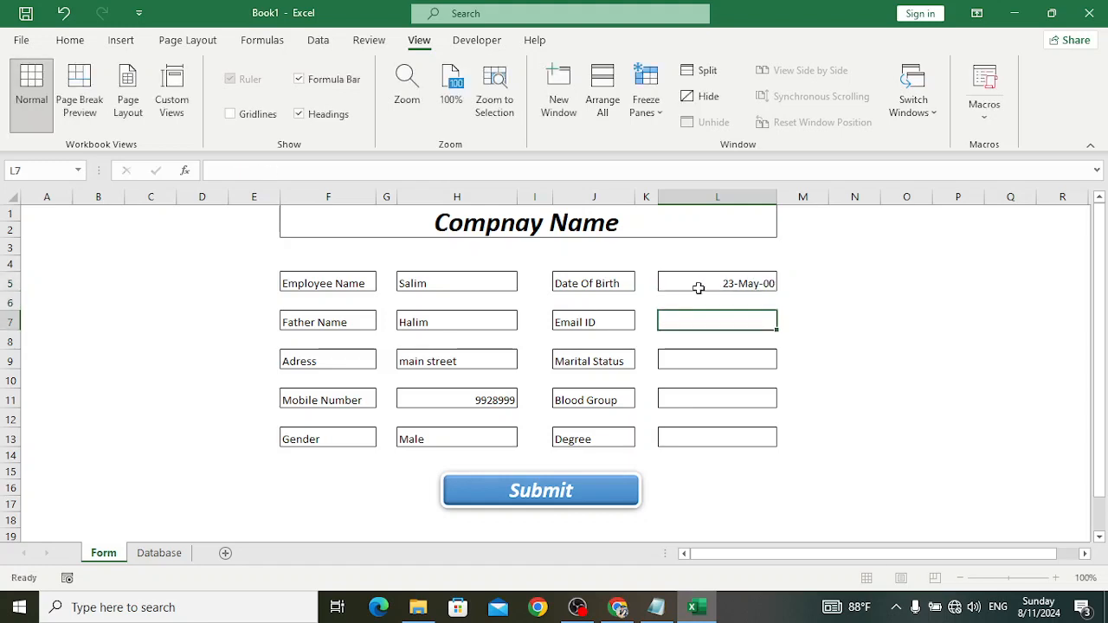
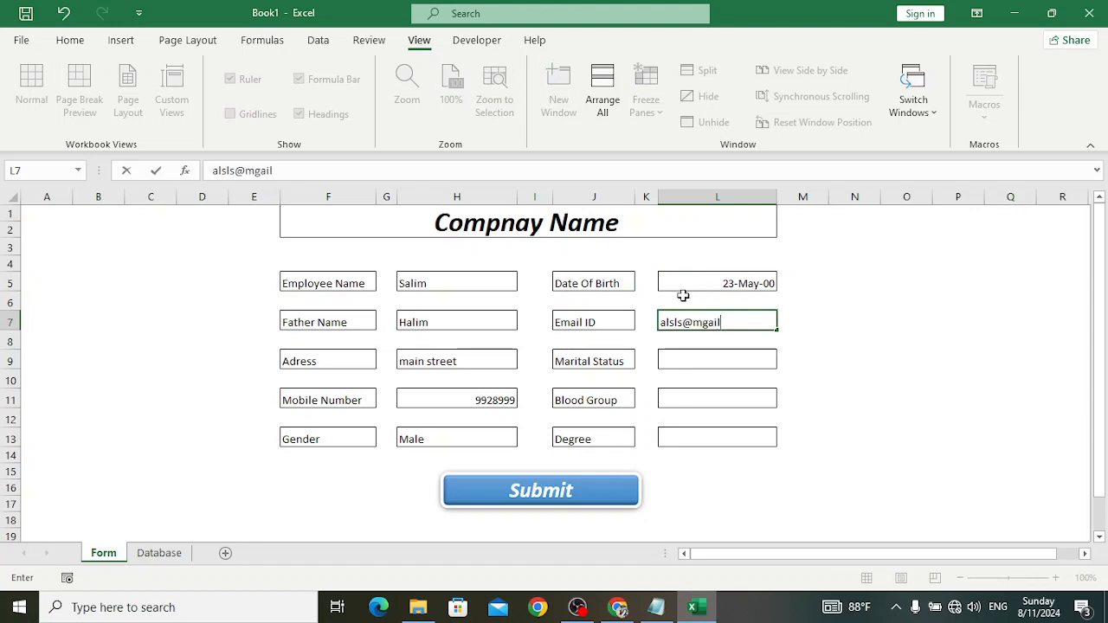
pyautogui.press('Return')
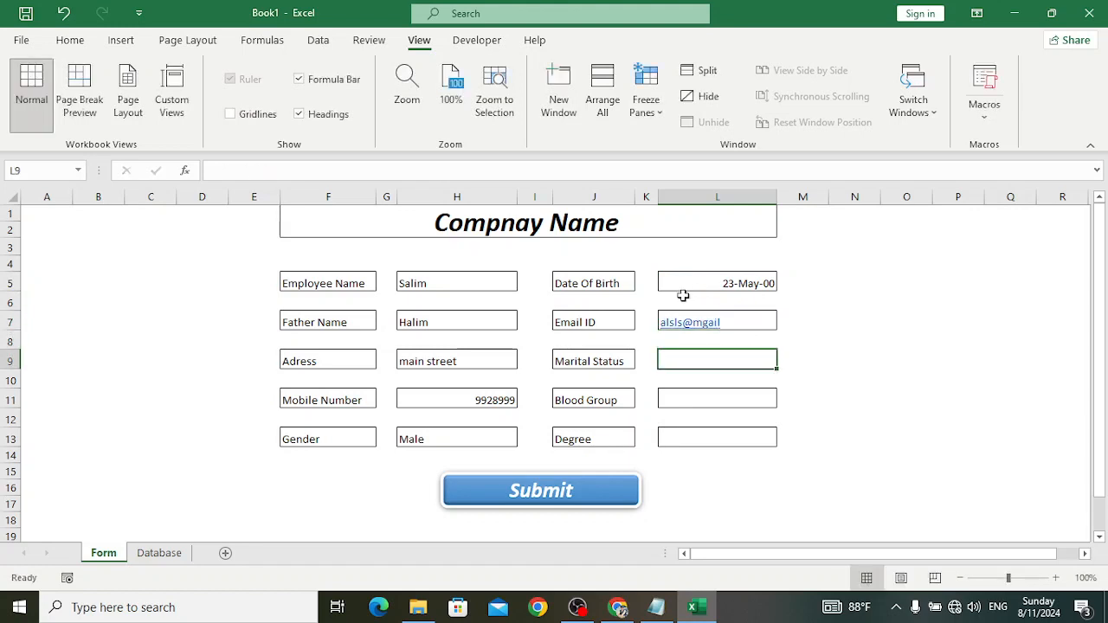
pyautogui.write('Single')
pyautogui.press('Return')
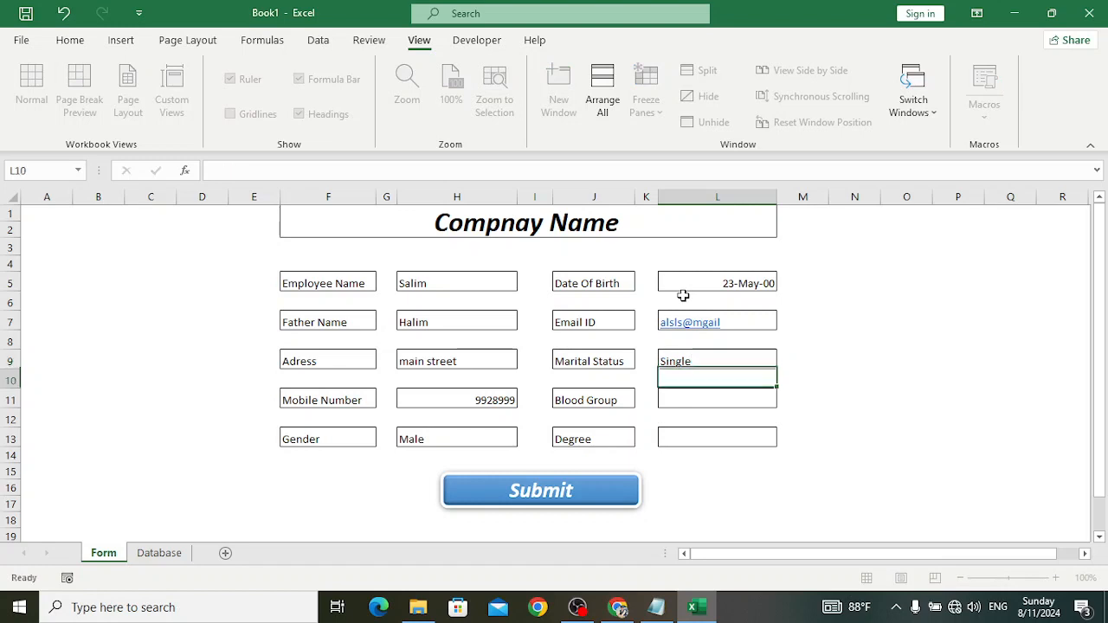
pyautogui.write('A+')
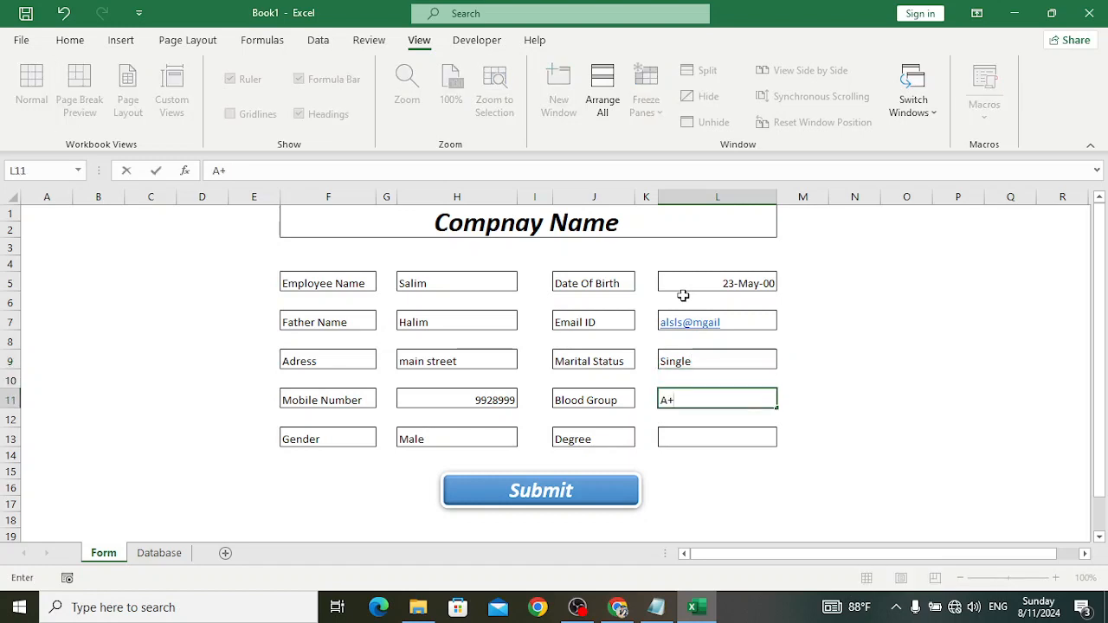
pyautogui.press('Return')
pyautogui.write('Bachelor')
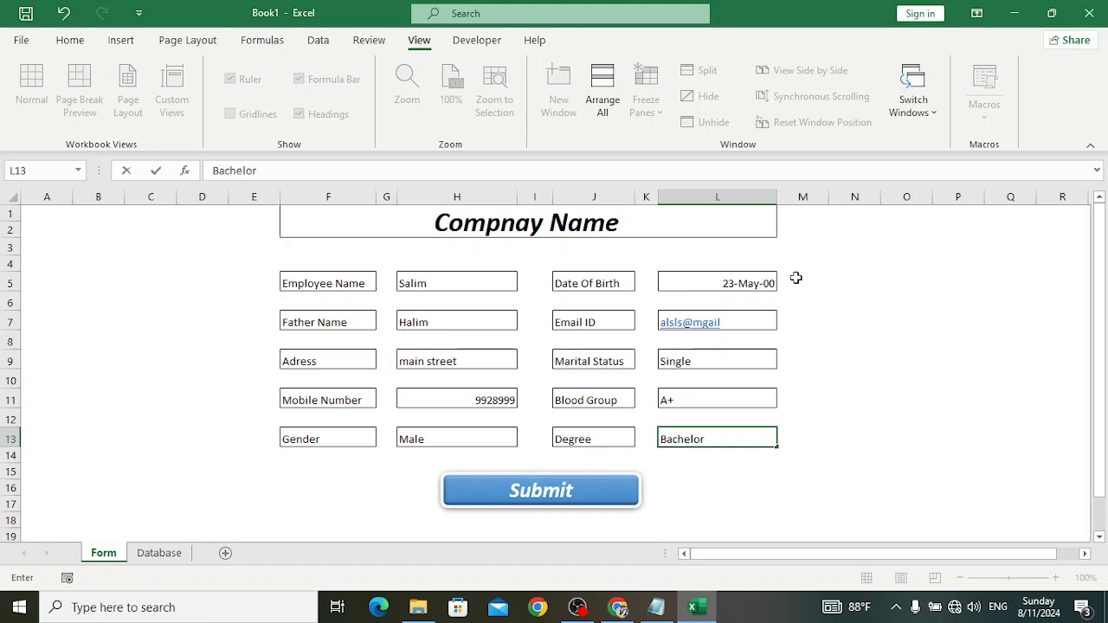
pyautogui.click(846, 302)
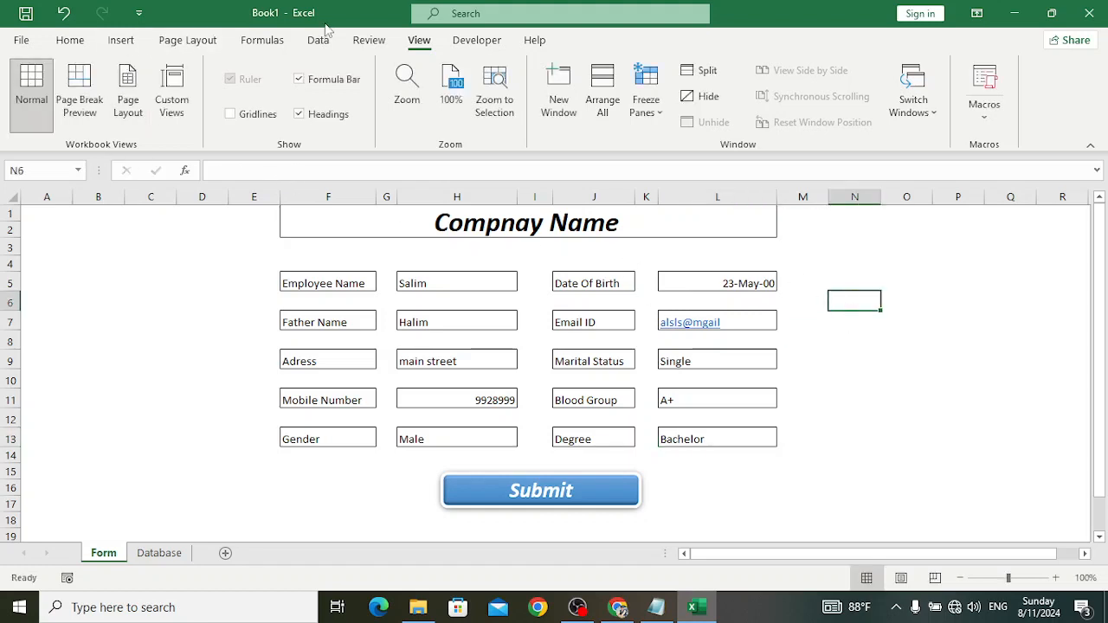
# - Show the Developer tab's macro and control tools, closing Excel Options without changes
pyautogui.click(472, 43)
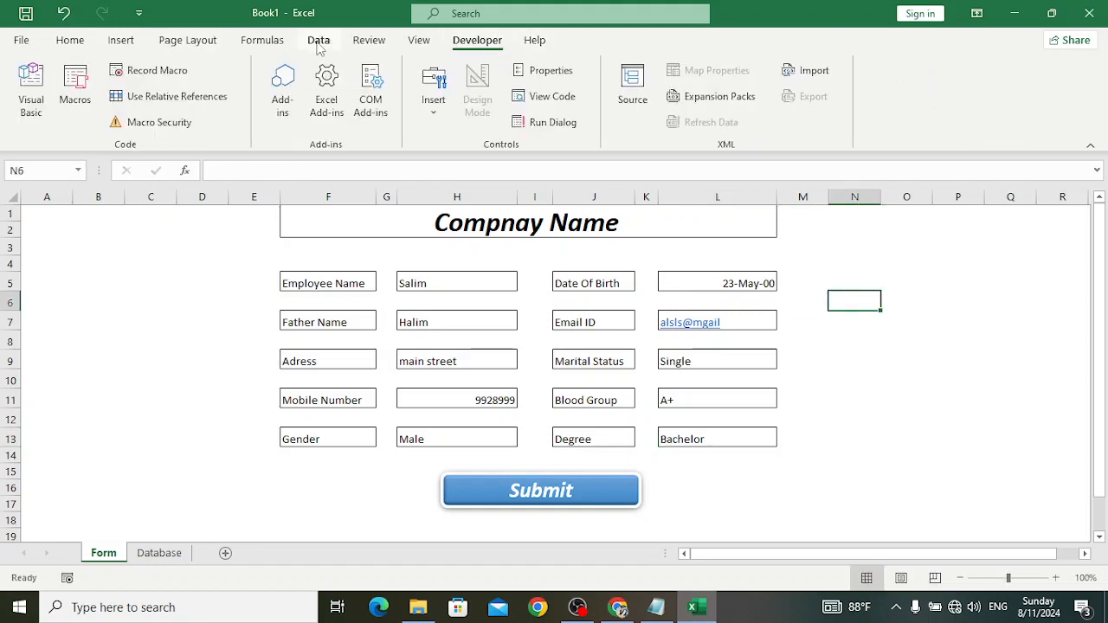
pyautogui.rightClick(861, 119)
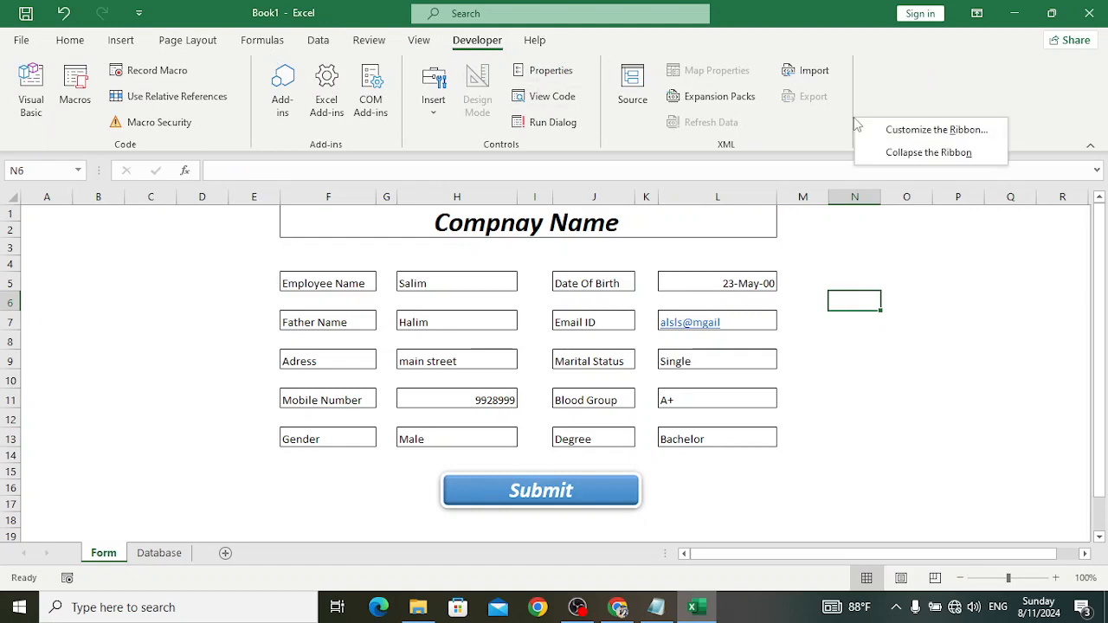
pyautogui.click(923, 132)
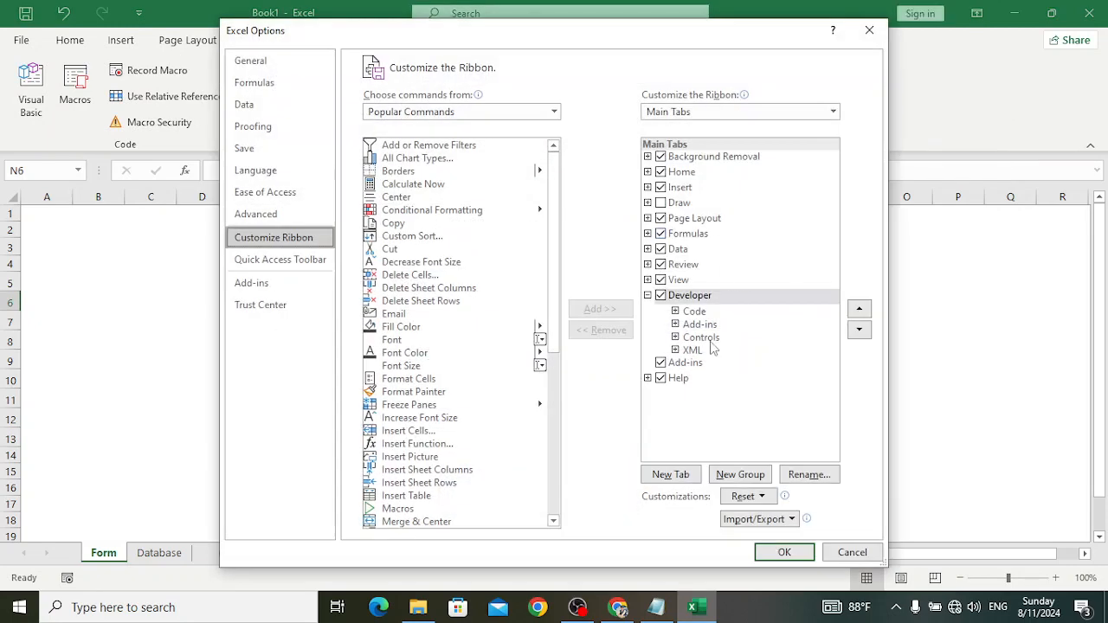
pyautogui.click(869, 31)
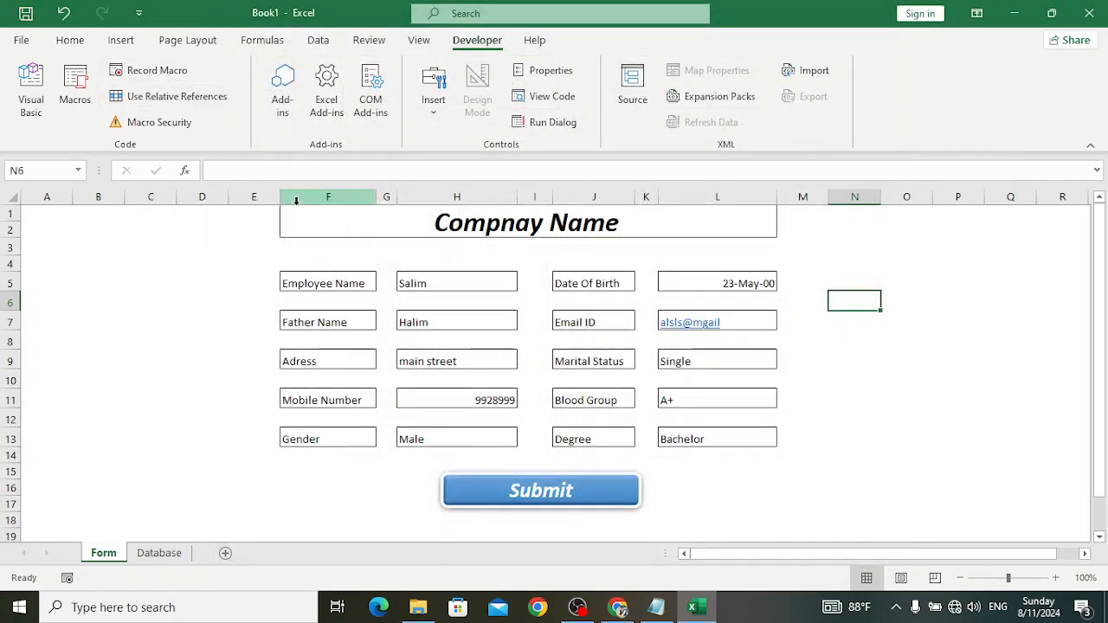
# - Record a new macro named SaveData, stored in This Workbook
pyautogui.click(166, 73)
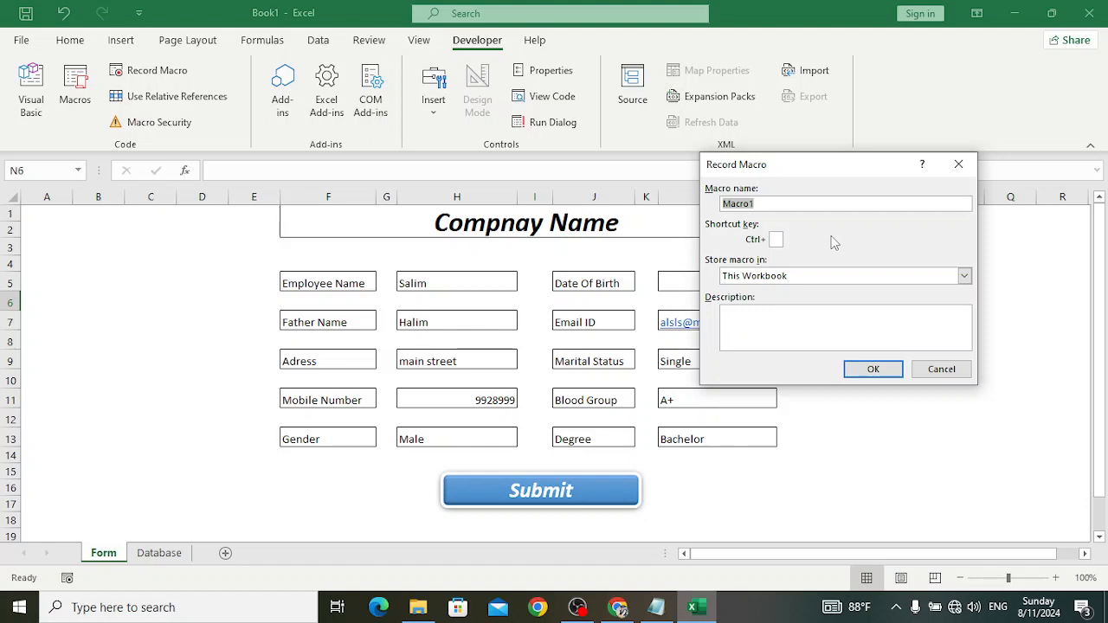
pyautogui.write('SaveData')
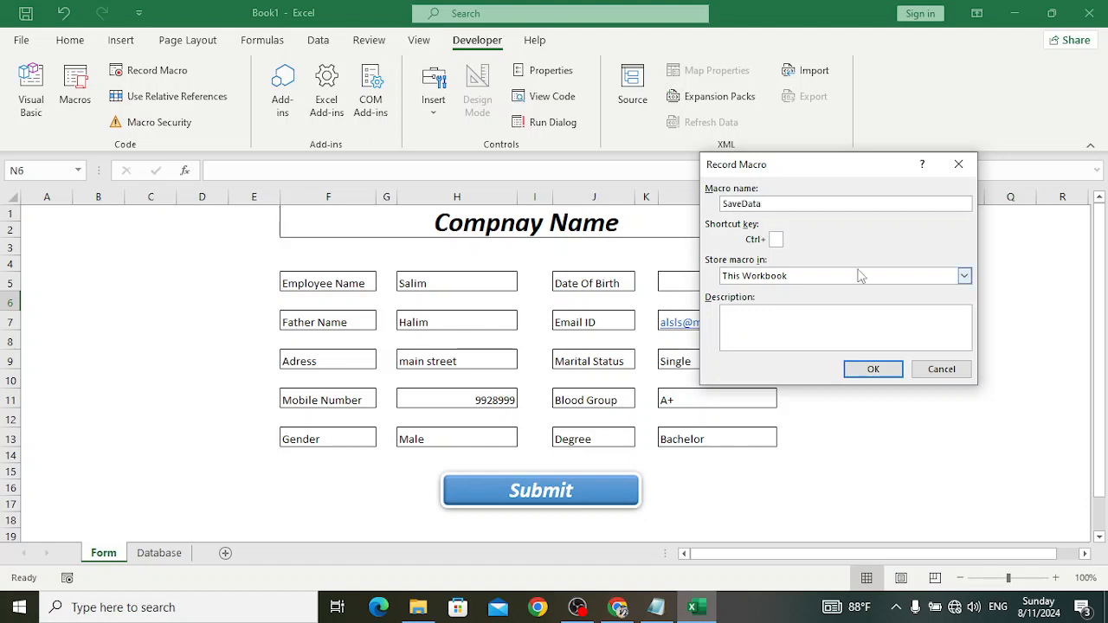
pyautogui.click(873, 368)
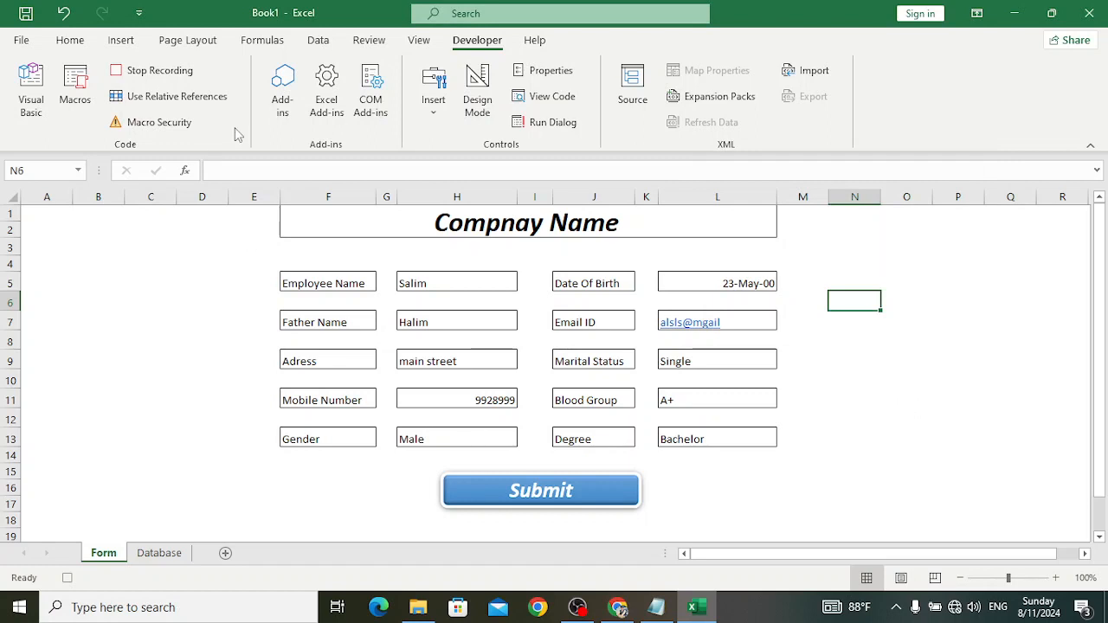
# - Copy the ten entry cells H5–H13 and L5–L13, then select F26 below the form
pyautogui.click(461, 286)
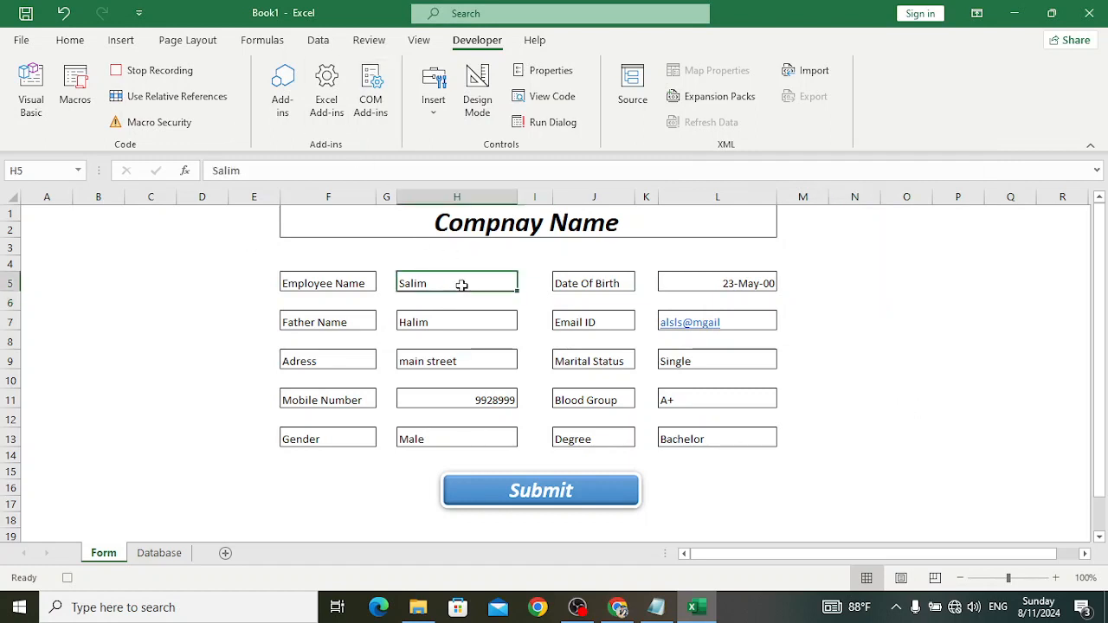
pyautogui.keyDown('ctrl'); pyautogui.click(442, 317); pyautogui.keyUp('ctrl')
pyautogui.keyDown('ctrl'); pyautogui.click(443, 355); pyautogui.keyUp('ctrl')
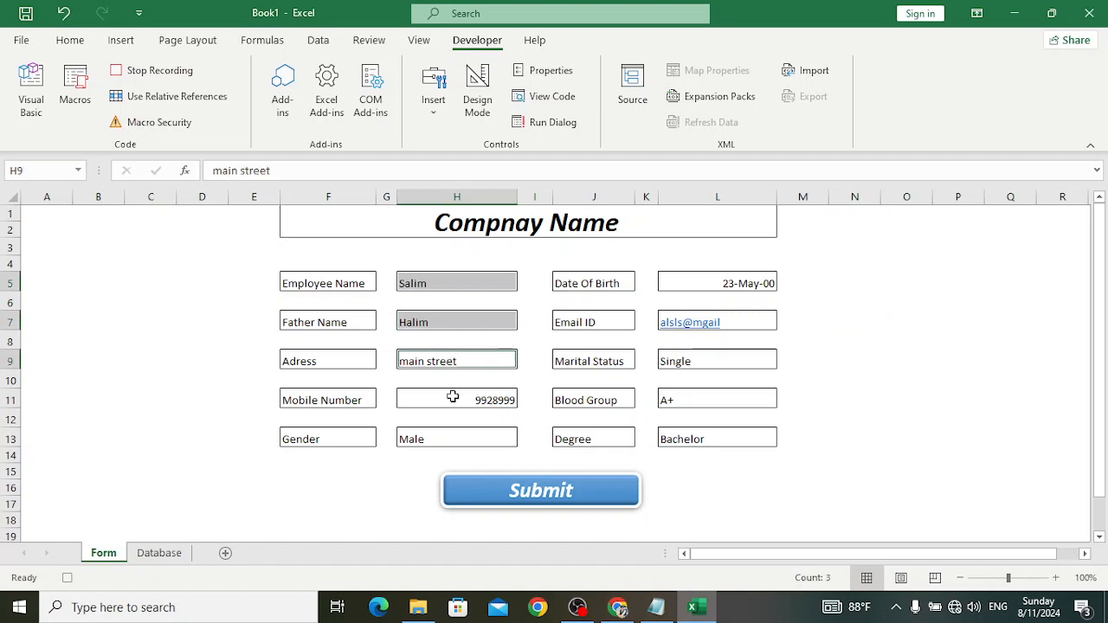
pyautogui.keyDown('ctrl'); pyautogui.click(454, 396); pyautogui.keyUp('ctrl')
pyautogui.keyDown('ctrl'); pyautogui.click(456, 433); pyautogui.keyUp('ctrl')
pyautogui.keyDown('ctrl'); pyautogui.click(710, 286); pyautogui.keyUp('ctrl')
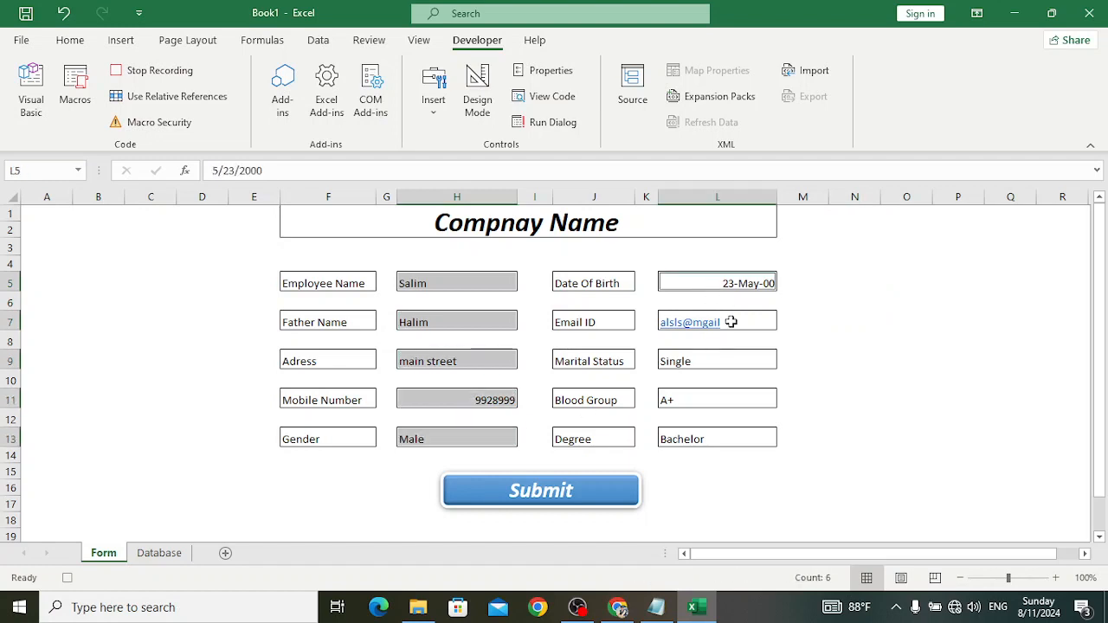
pyautogui.keyDown('ctrl'); pyautogui.click(732, 322); pyautogui.keyUp('ctrl')
pyautogui.keyDown('ctrl'); pyautogui.click(739, 358); pyautogui.keyUp('ctrl')
pyautogui.keyDown('ctrl'); pyautogui.click(731, 398); pyautogui.keyUp('ctrl')
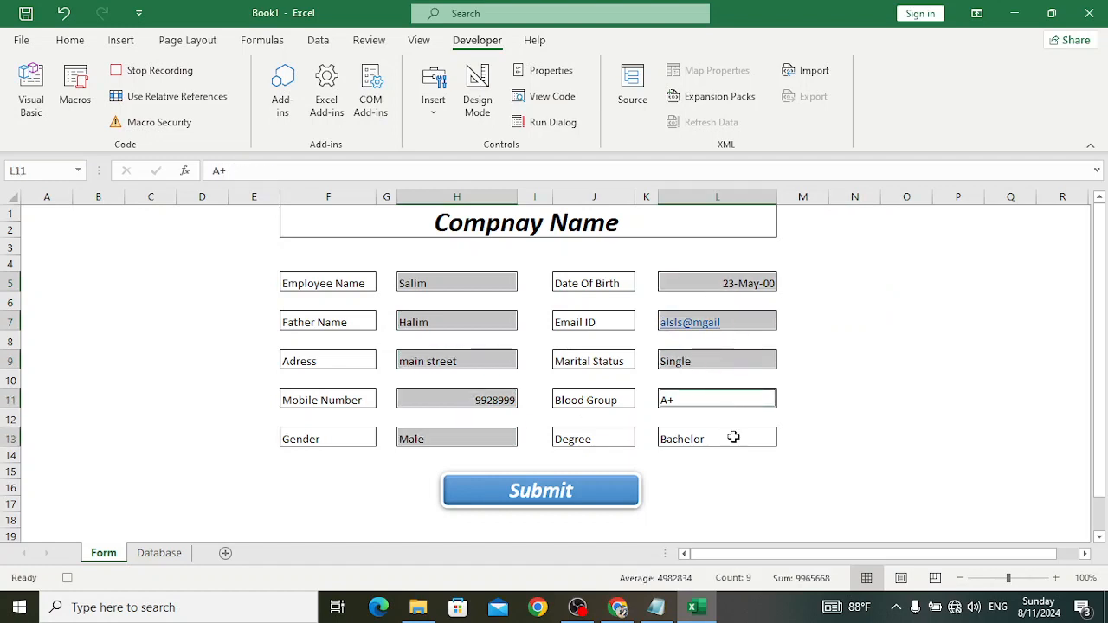
pyautogui.keyDown('ctrl'); pyautogui.click(734, 437); pyautogui.keyUp('ctrl')
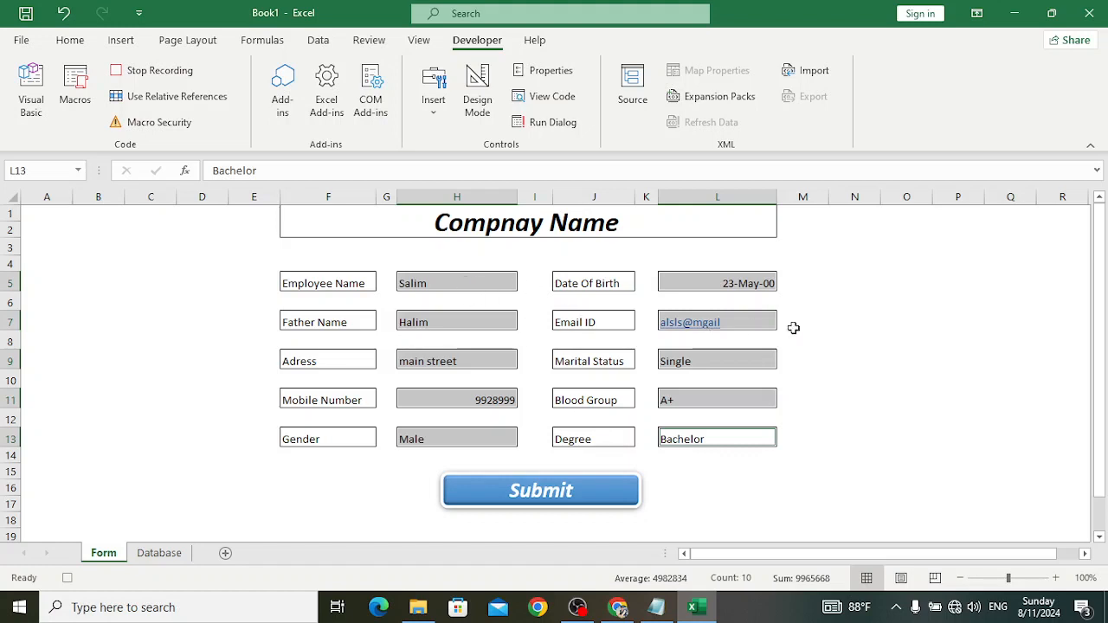
pyautogui.hotkey('ctrl', 'c')
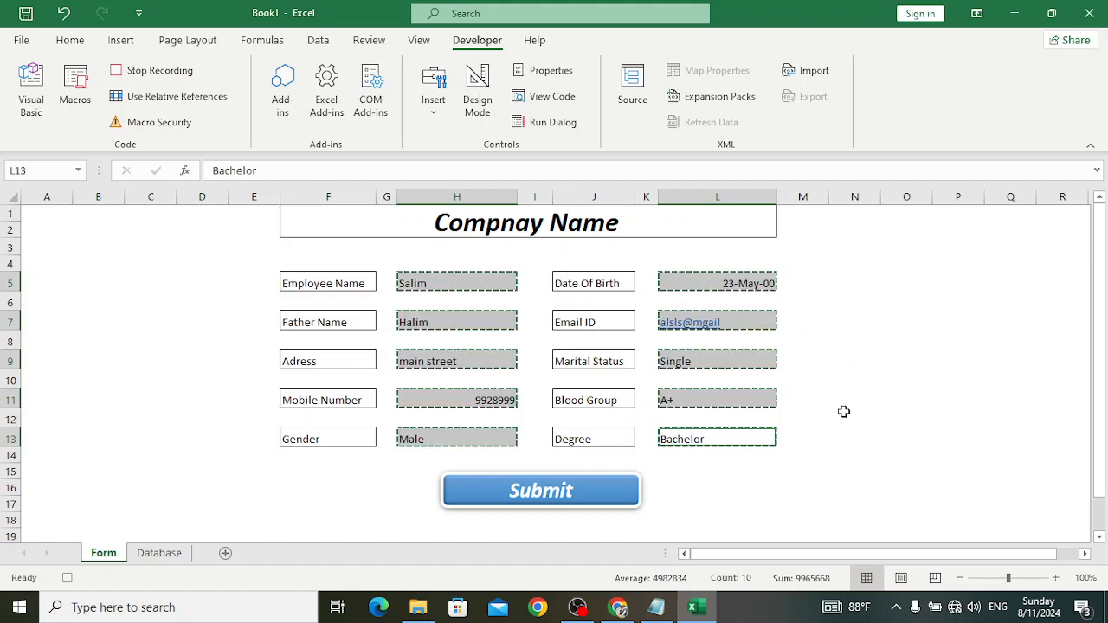
pyautogui.scroll(-3, 789, 477)
pyautogui.scroll(-1, 789, 477)
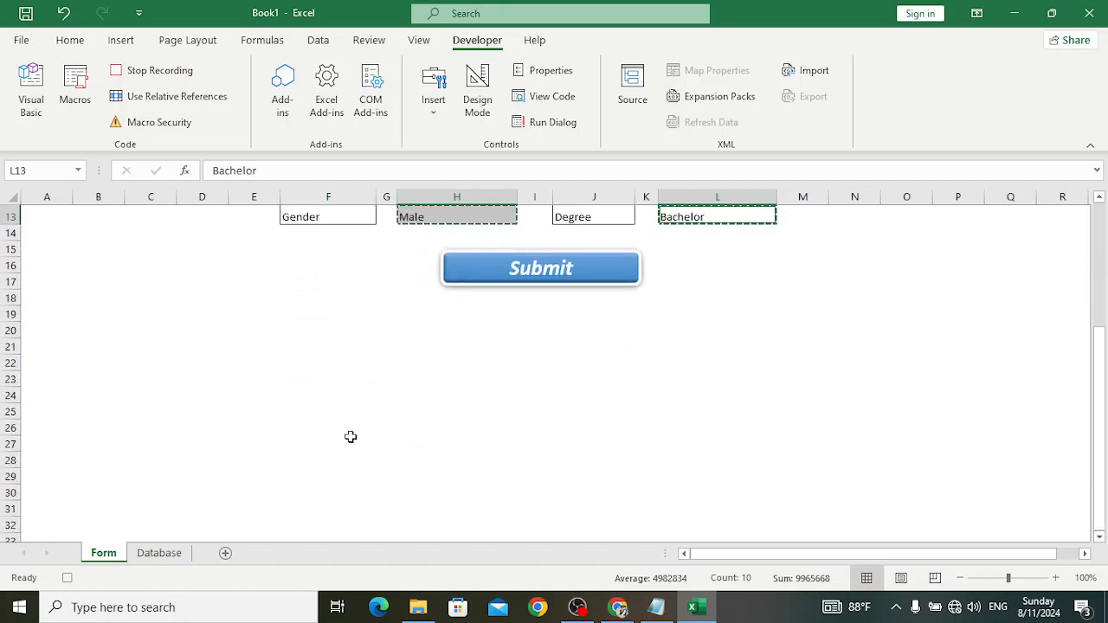
pyautogui.click(344, 426)
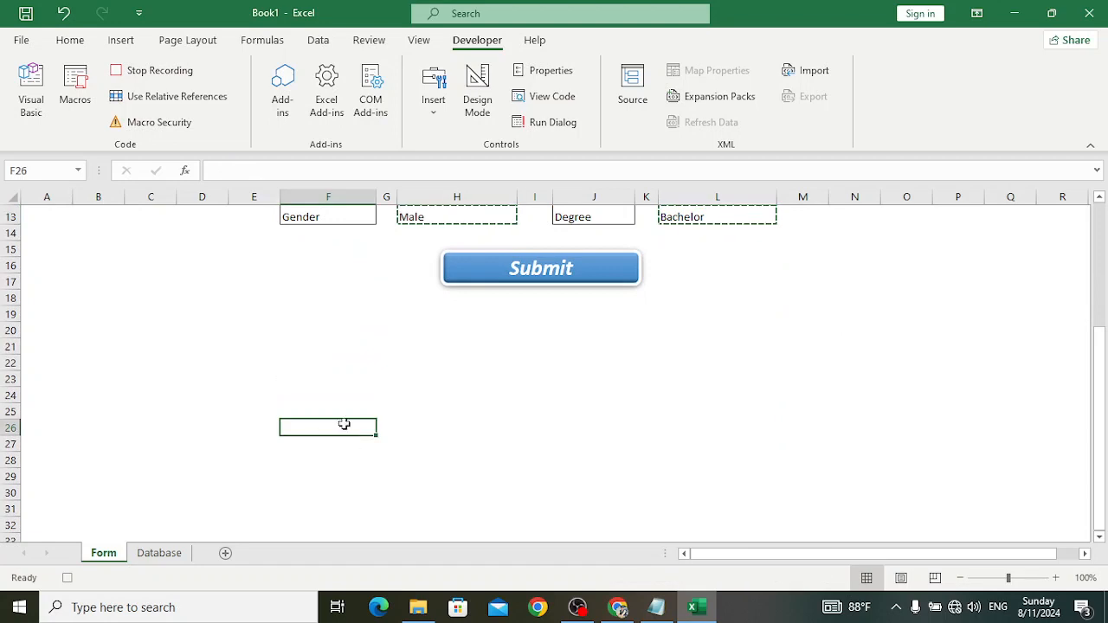
# - Paste Special the copied values transposed at F26
pyautogui.click(67, 40)
pyautogui.click(50, 111)
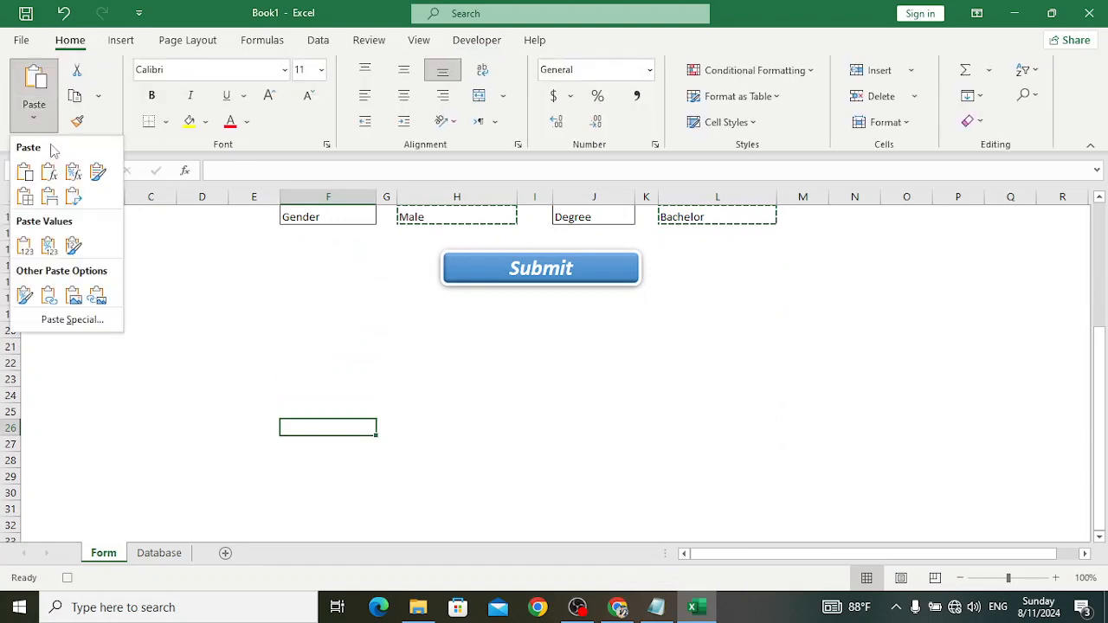
pyautogui.click(73, 319)
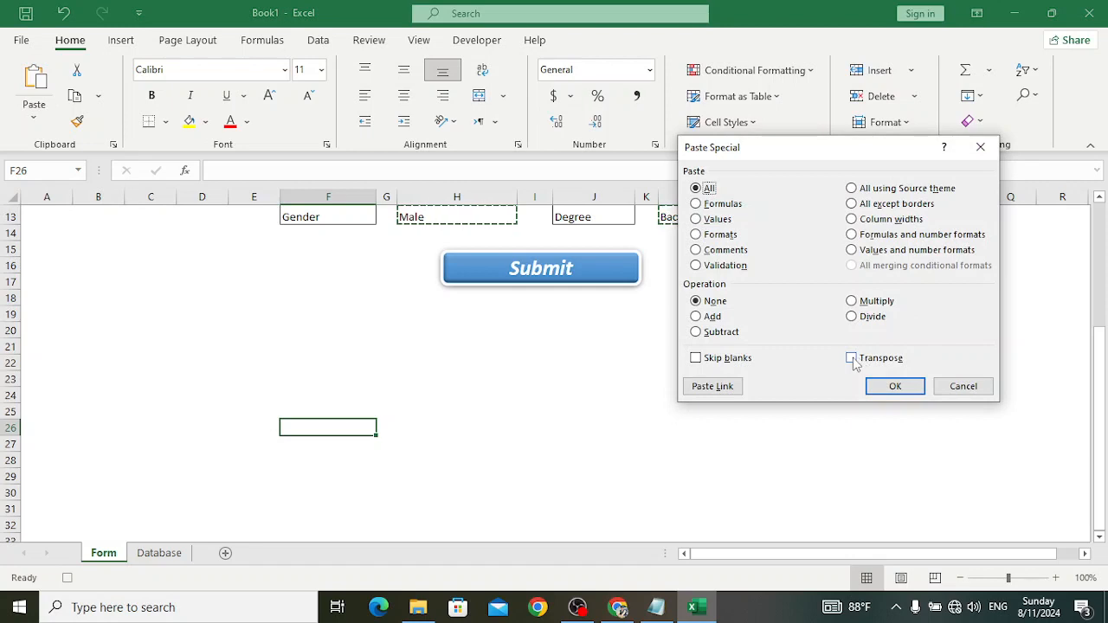
pyautogui.click(860, 360)
pyautogui.click(886, 388)
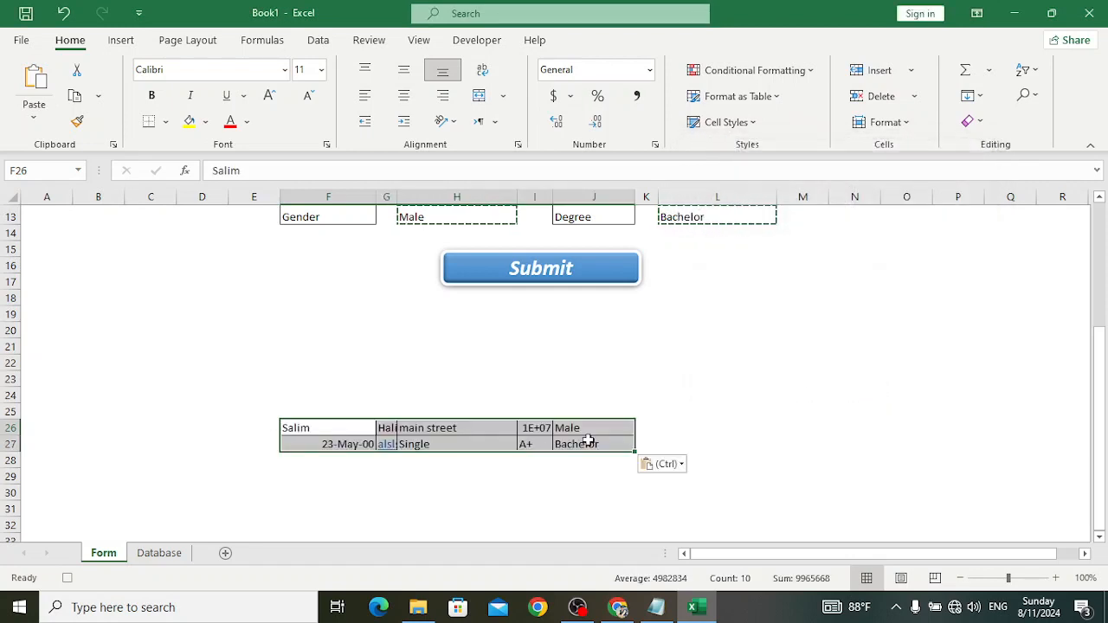
pyautogui.click(338, 477)
# - Move F27:J27 to K26:O26 and copy the full row F26:O26
pyautogui.moveTo(338, 448); pyautogui.dragTo(576, 445)
pyautogui.hotkey('ctrl', 'c')
pyautogui.click(646, 428)
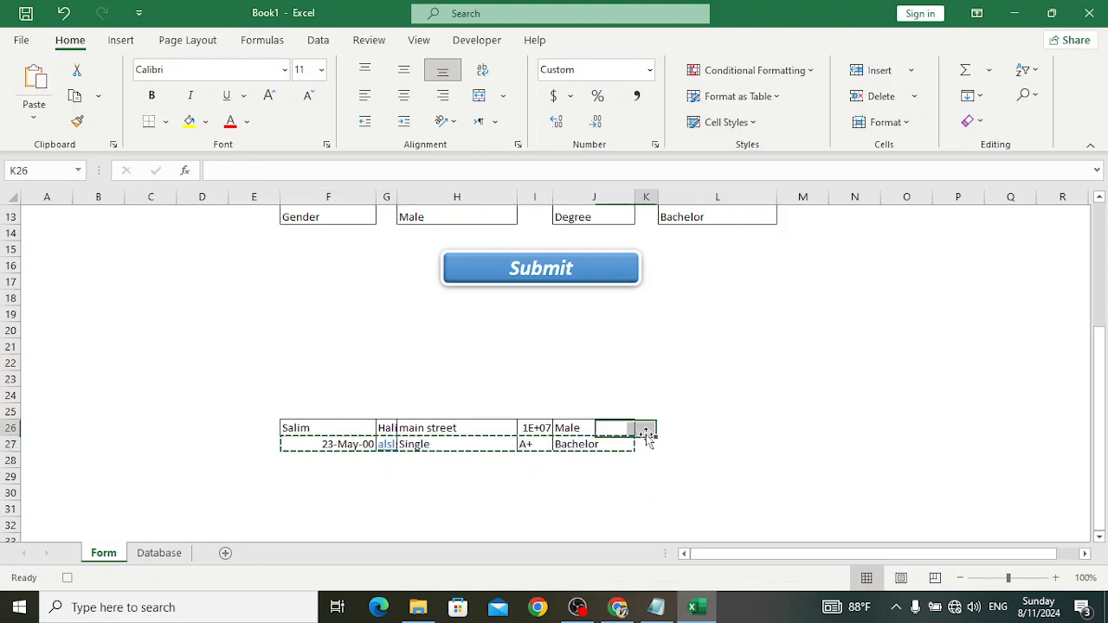
pyautogui.hotkey('ctrl', 'v')
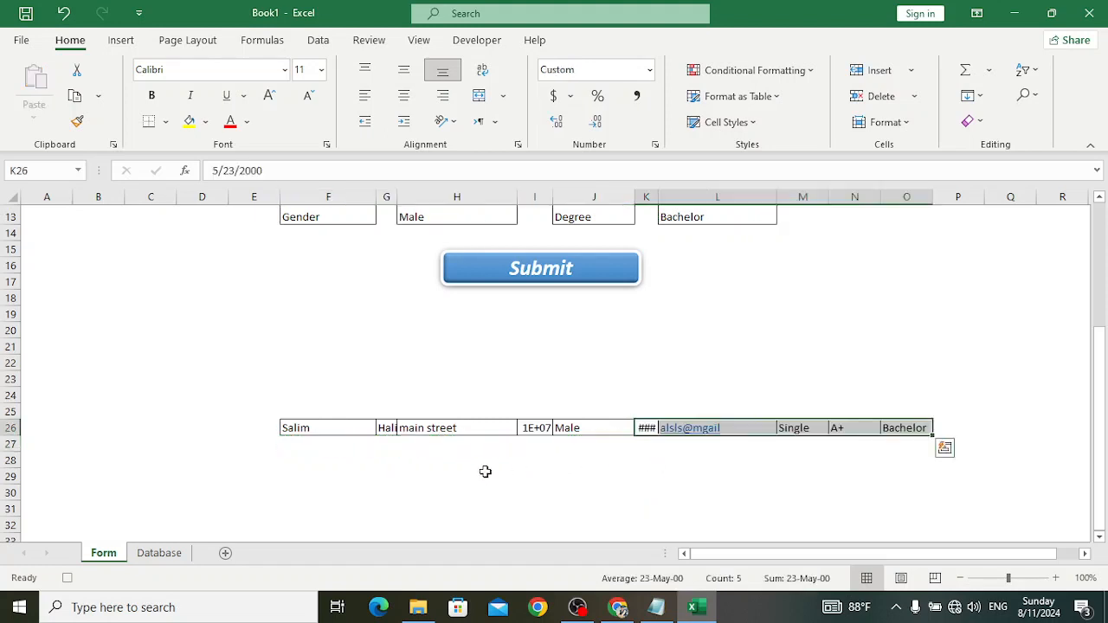
pyautogui.moveTo(332, 431); pyautogui.dragTo(890, 432)
pyautogui.hotkey('ctrl', 'c')
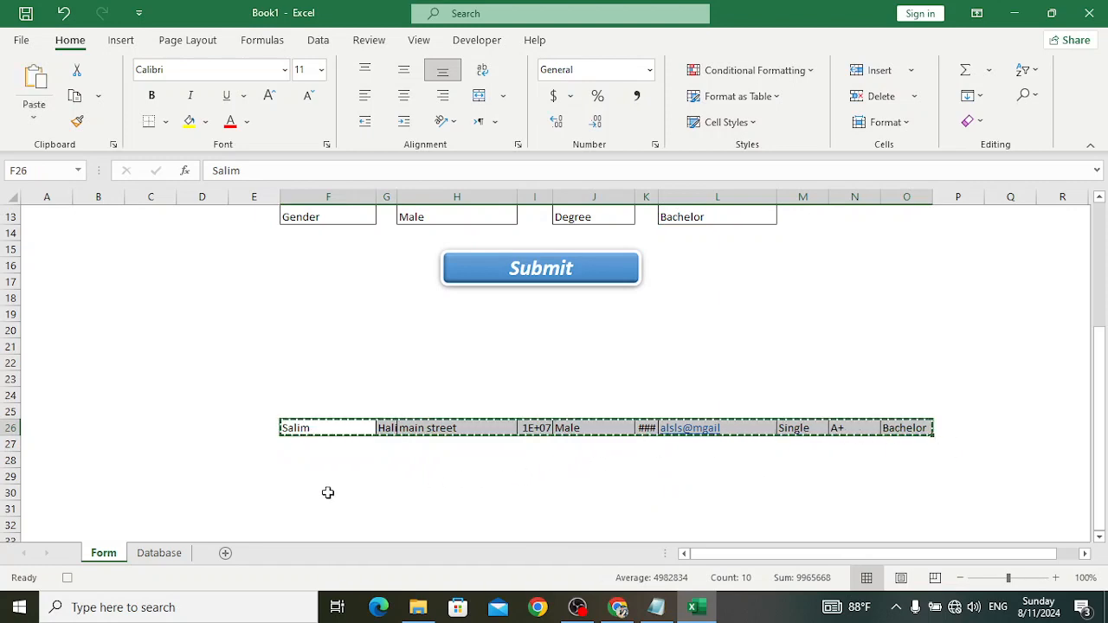
# - Move between the Database and Form sheets, opening and dismissing the paste options
pyautogui.click(159, 553)
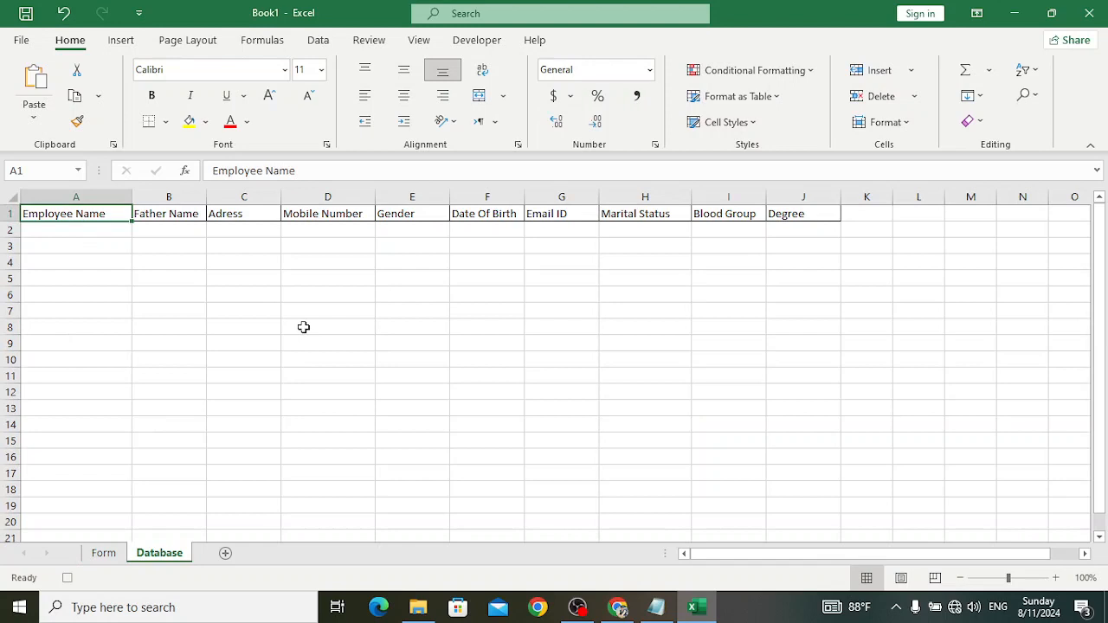
pyautogui.press('Down')
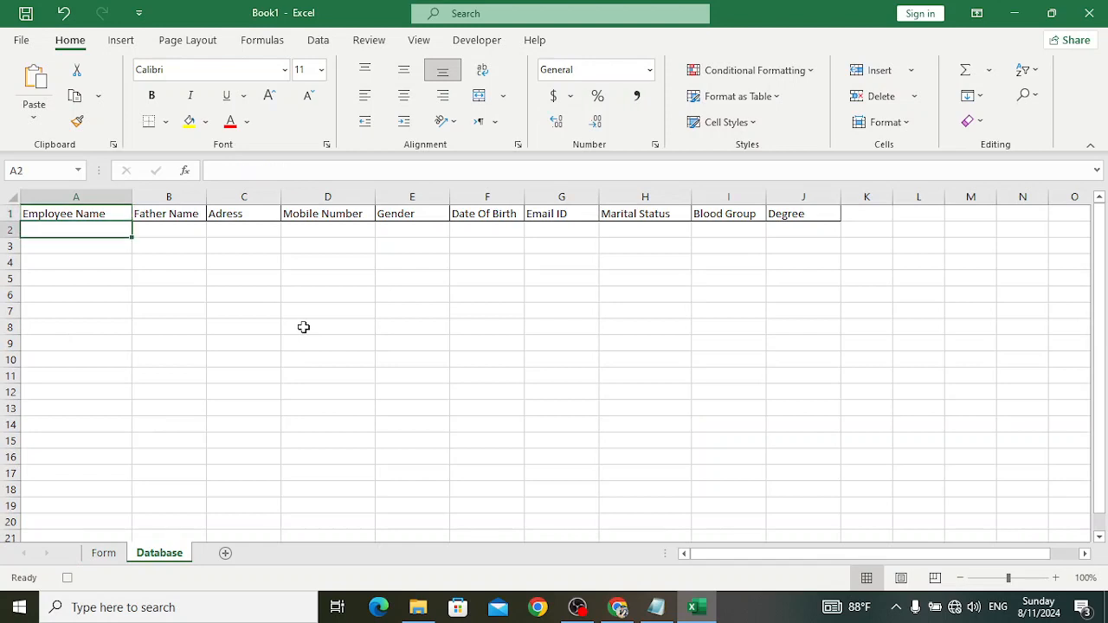
pyautogui.click(32, 121)
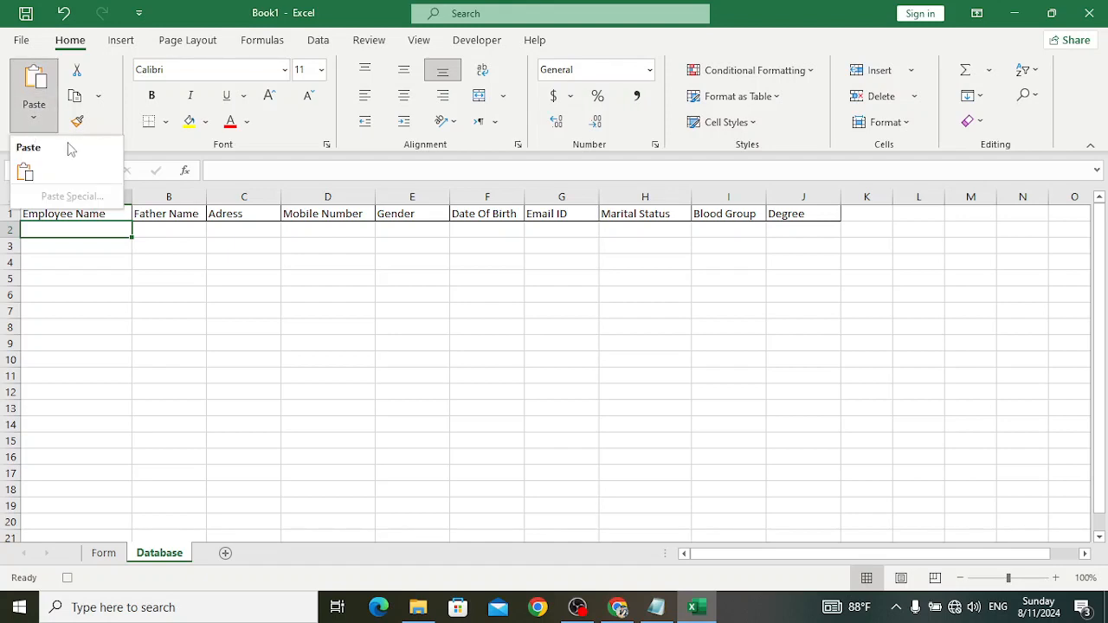
pyautogui.click(112, 561)
pyautogui.click(112, 561)
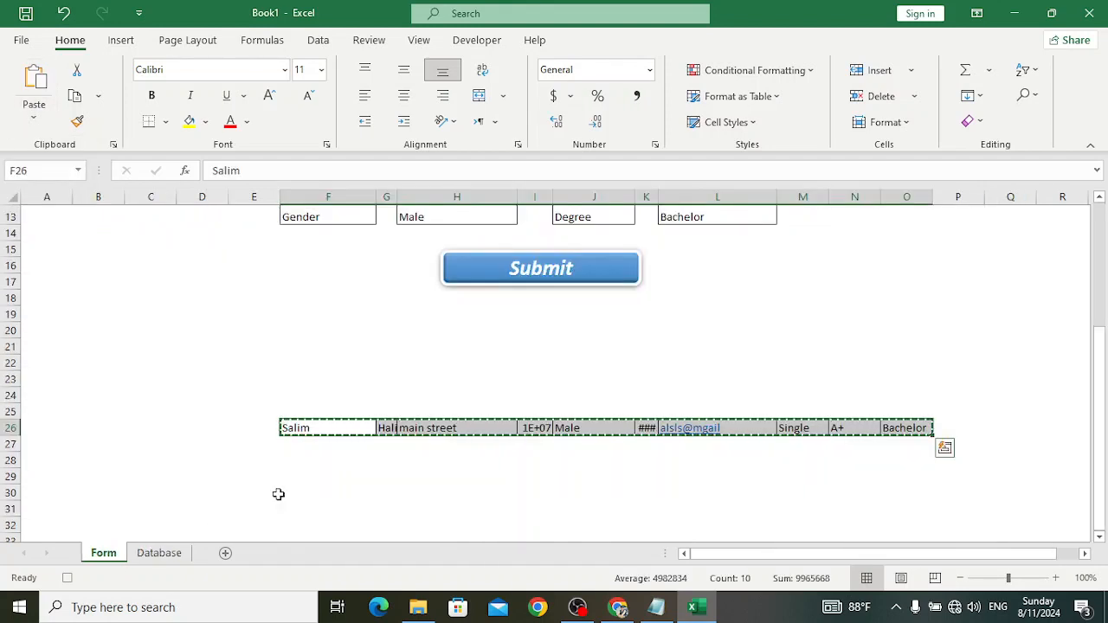
pyautogui.hotkey('ctrl', 'q')
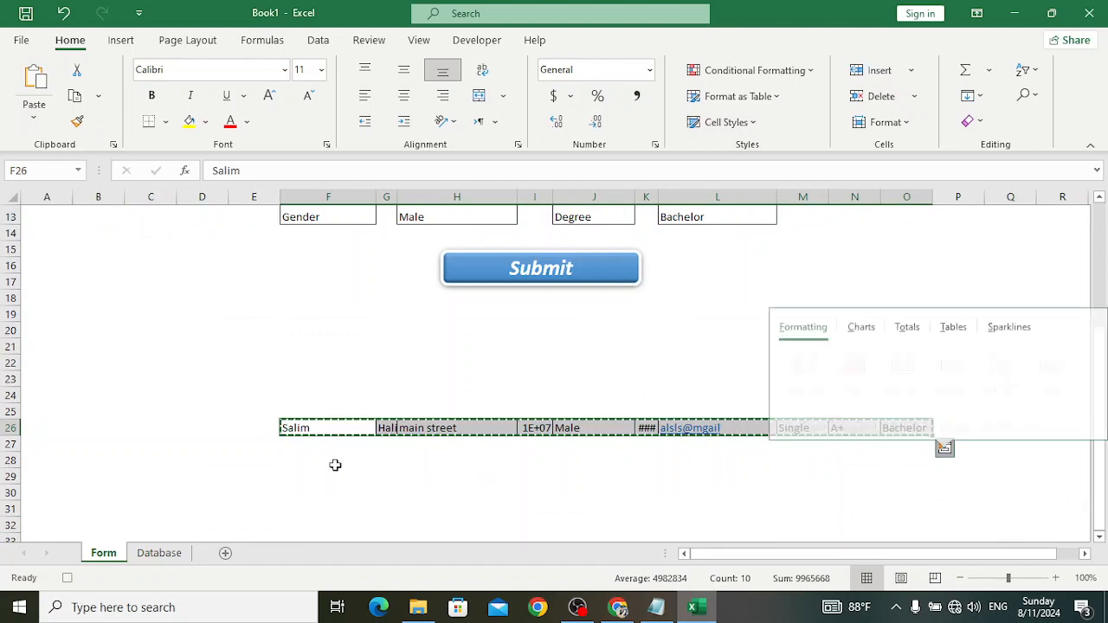
pyautogui.click(169, 552)
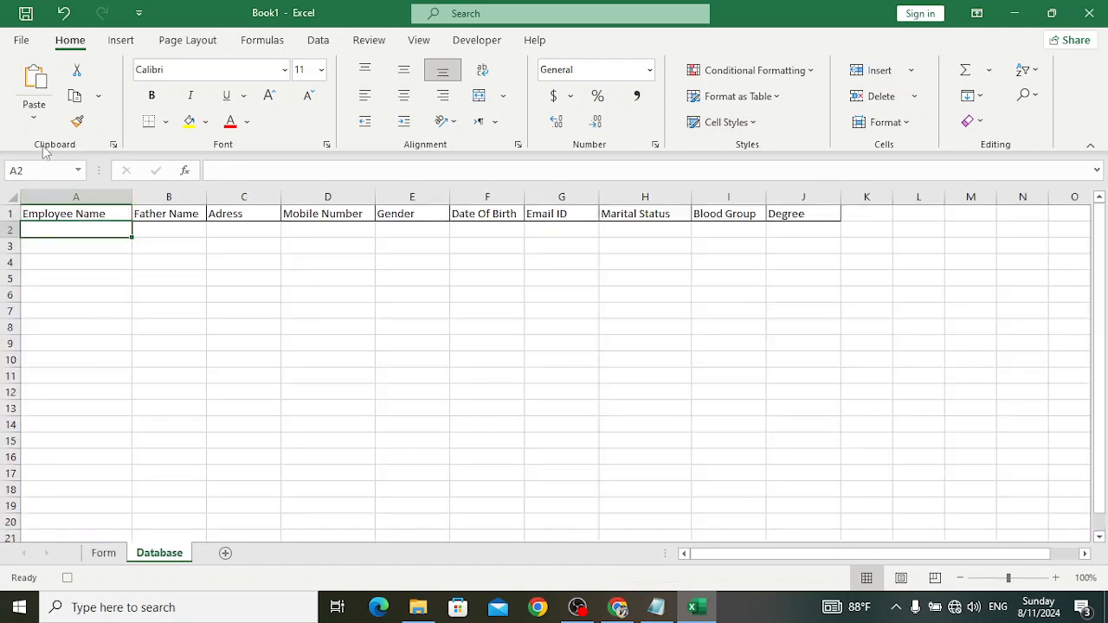
pyautogui.click(35, 117)
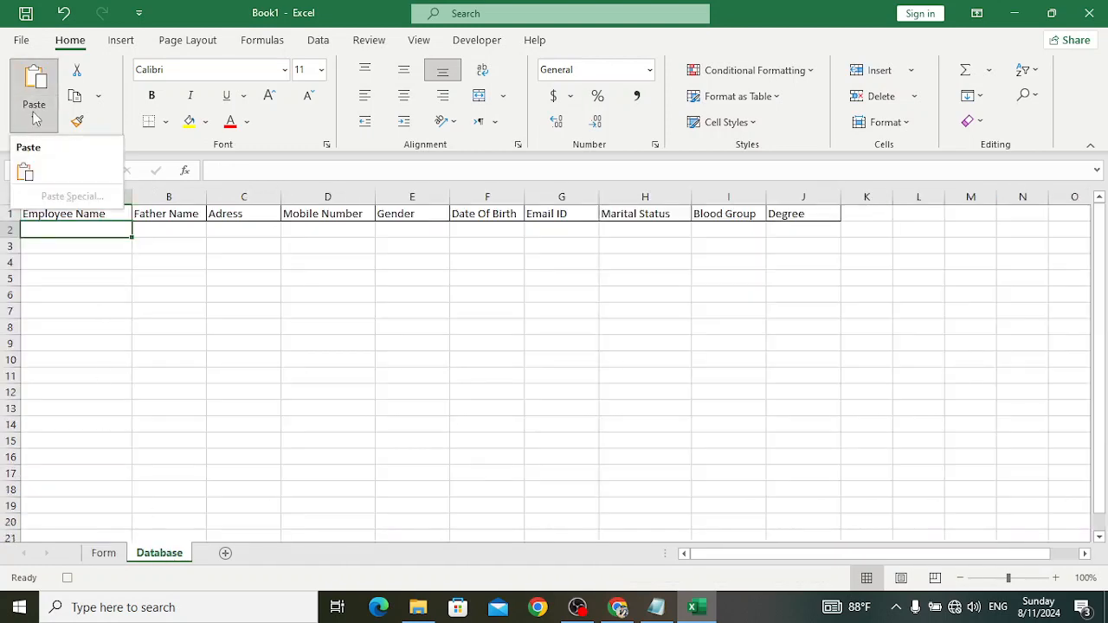
pyautogui.click(107, 233)
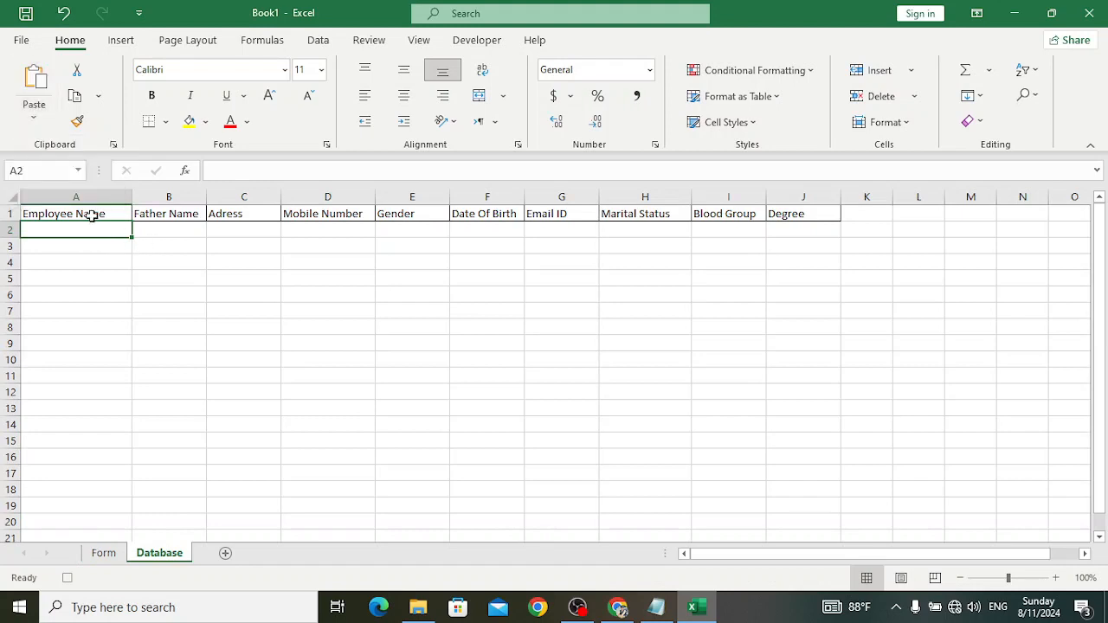
# - Paste the employee row at Database A2, insert a blank row above it, return to Form
pyautogui.click(92, 216)
pyautogui.press('Down')
pyautogui.hotkey('ctrl', 'v')
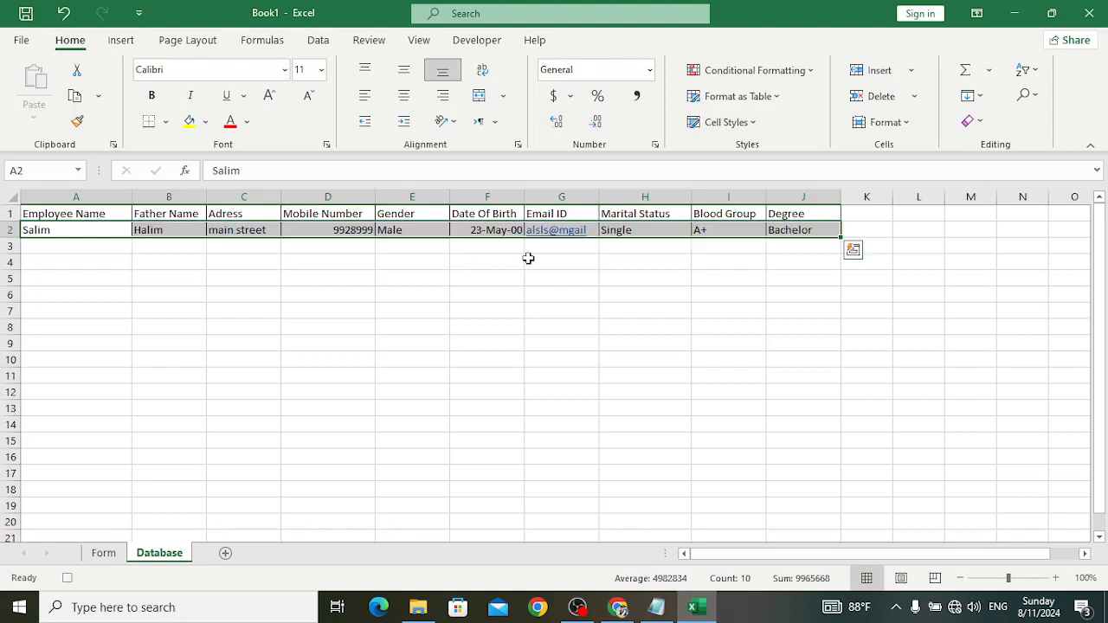
pyautogui.rightClick(8, 233)
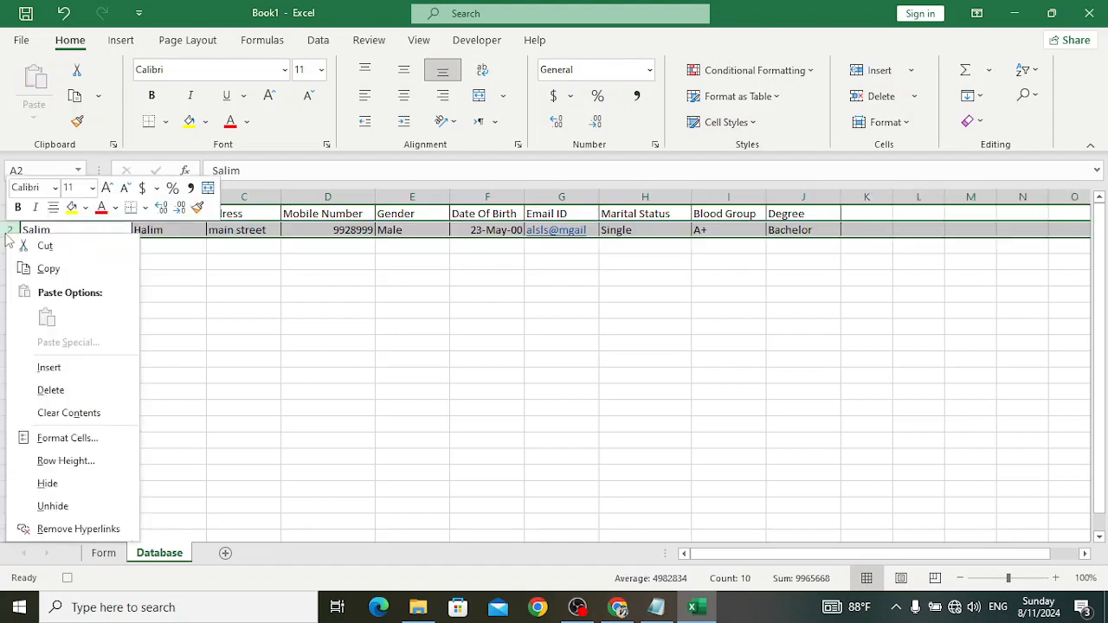
pyautogui.click(61, 371)
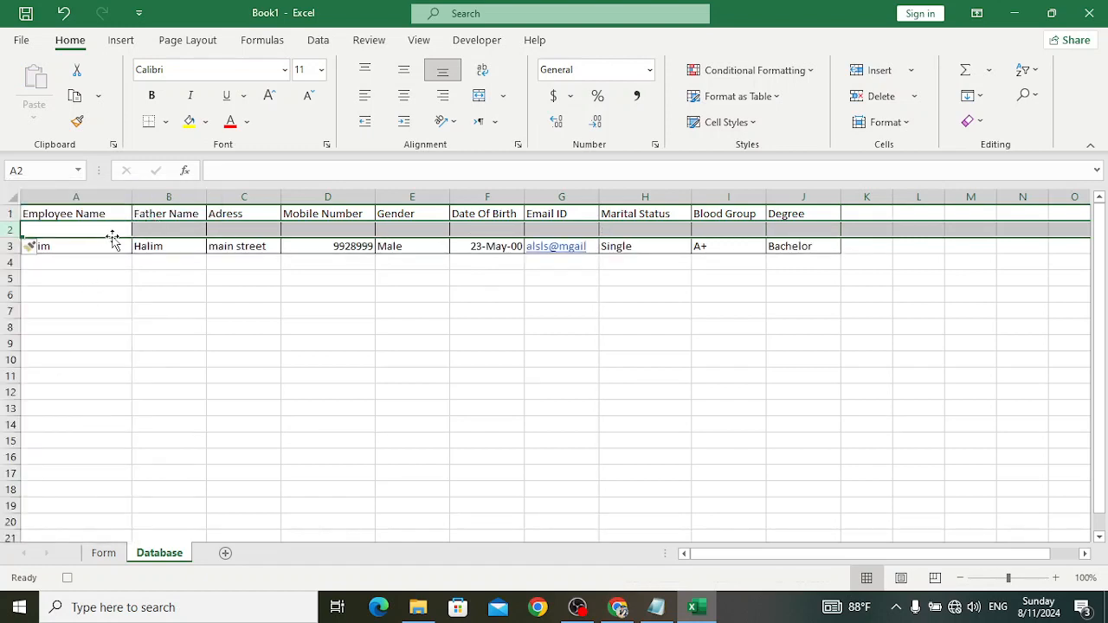
pyautogui.click(69, 216)
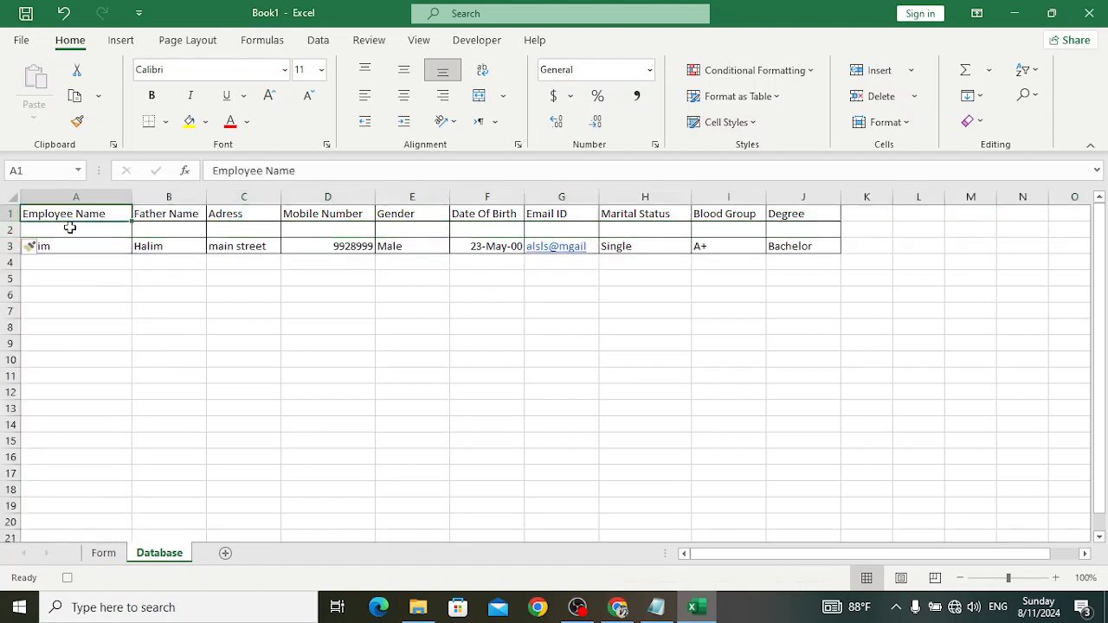
pyautogui.click(103, 553)
# - Clear all ten entry cells H5–H13 and L5–L13 on the form
pyautogui.scroll(4, 509, 389)
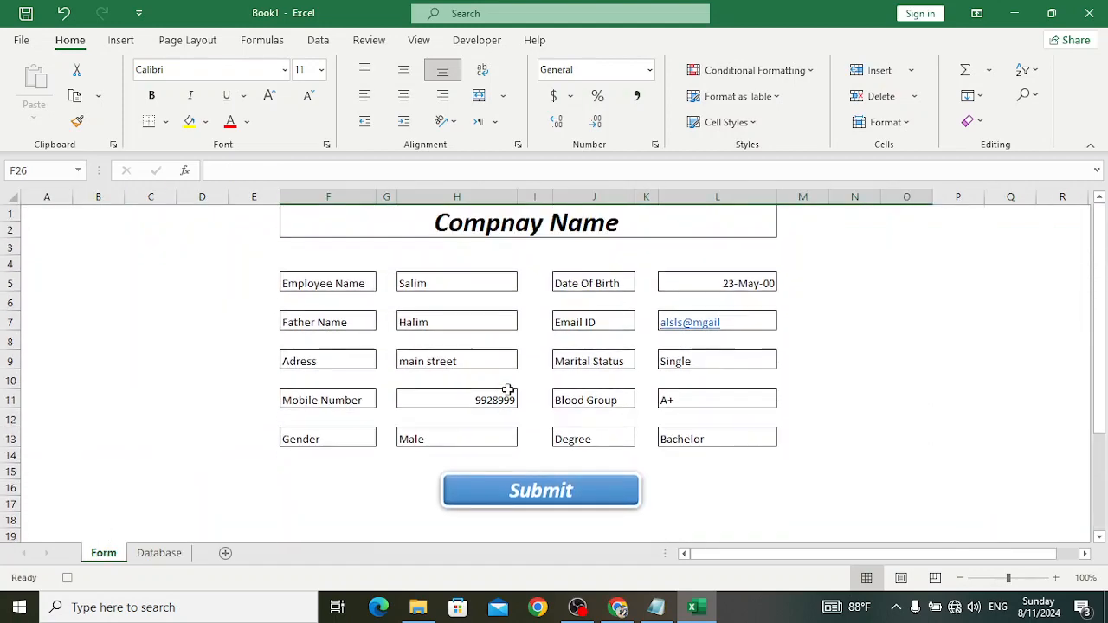
pyautogui.click(460, 286)
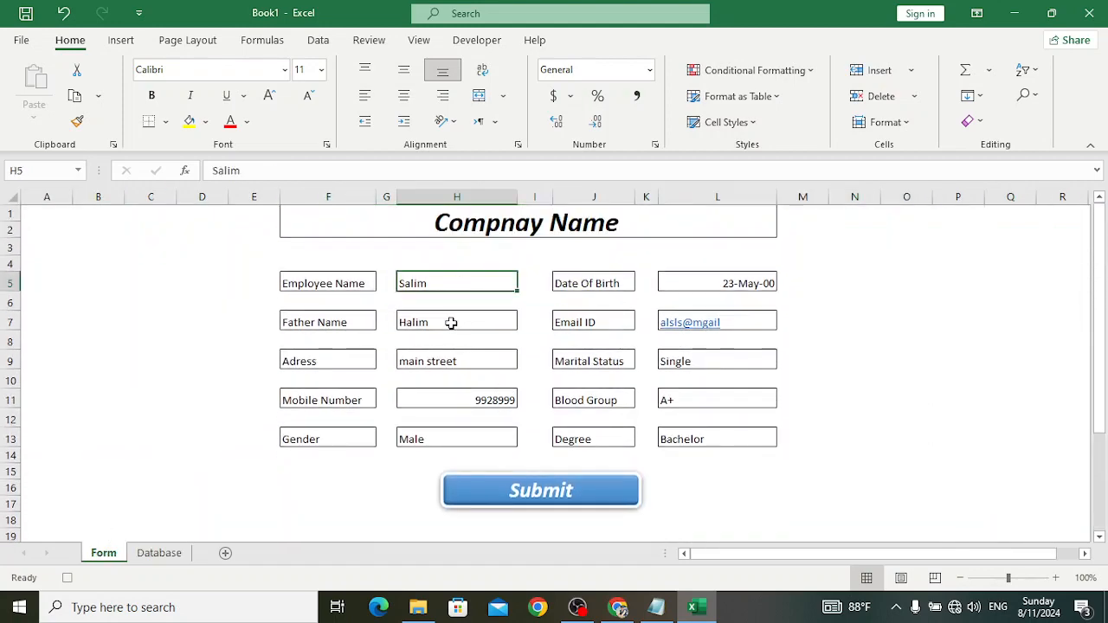
pyautogui.keyDown('ctrl'); pyautogui.click(451, 322); pyautogui.keyUp('ctrl')
pyautogui.keyDown('ctrl'); pyautogui.click(445, 359); pyautogui.keyUp('ctrl')
pyautogui.keyDown('ctrl'); pyautogui.click(451, 400); pyautogui.keyUp('ctrl')
pyautogui.keyDown('ctrl'); pyautogui.click(450, 439); pyautogui.keyUp('ctrl')
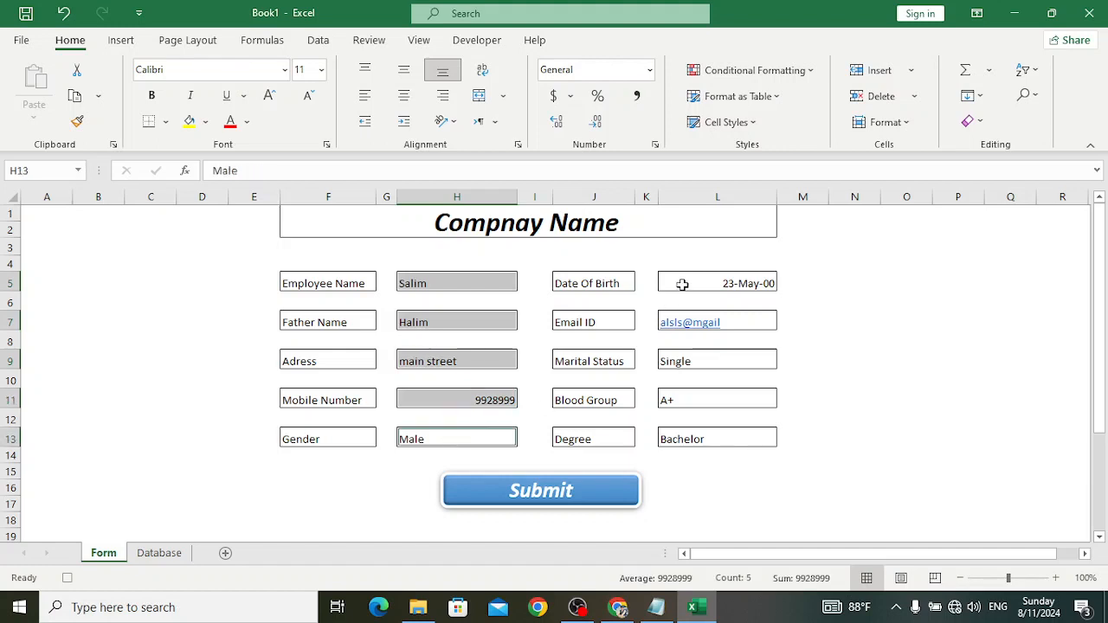
pyautogui.keyDown('ctrl'); pyautogui.click(682, 284); pyautogui.keyUp('ctrl')
pyautogui.keyDown('ctrl'); pyautogui.click(737, 320); pyautogui.keyUp('ctrl')
pyautogui.keyDown('ctrl'); pyautogui.click(715, 362); pyautogui.keyUp('ctrl')
pyautogui.keyDown('ctrl'); pyautogui.click(708, 400); pyautogui.keyUp('ctrl')
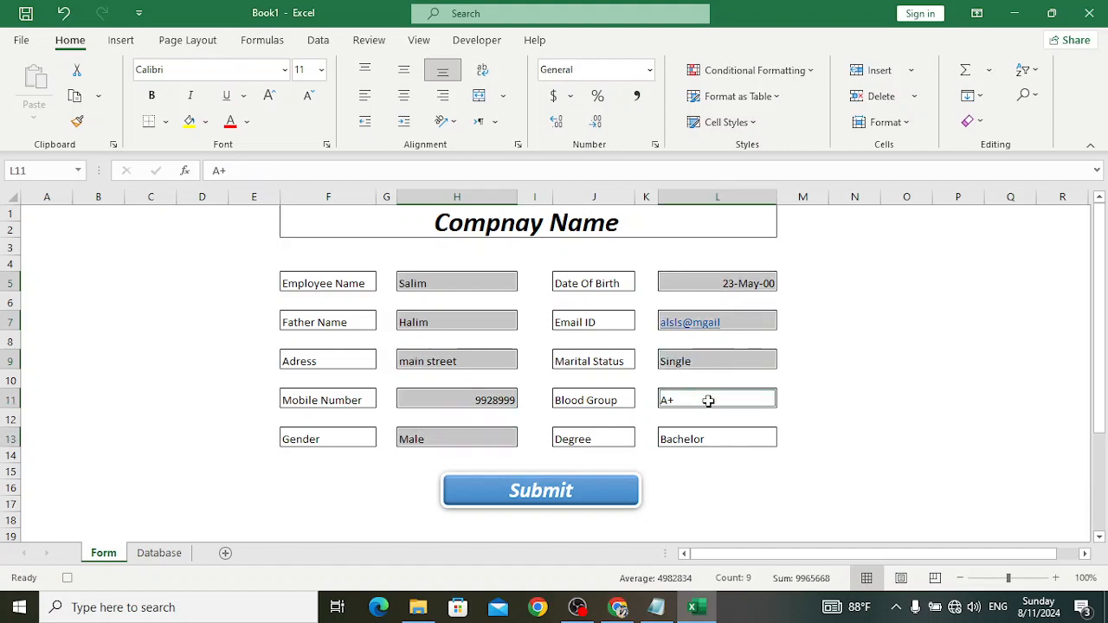
pyautogui.keyDown('ctrl'); pyautogui.click(717, 439); pyautogui.keyUp('ctrl')
pyautogui.press('Delete')
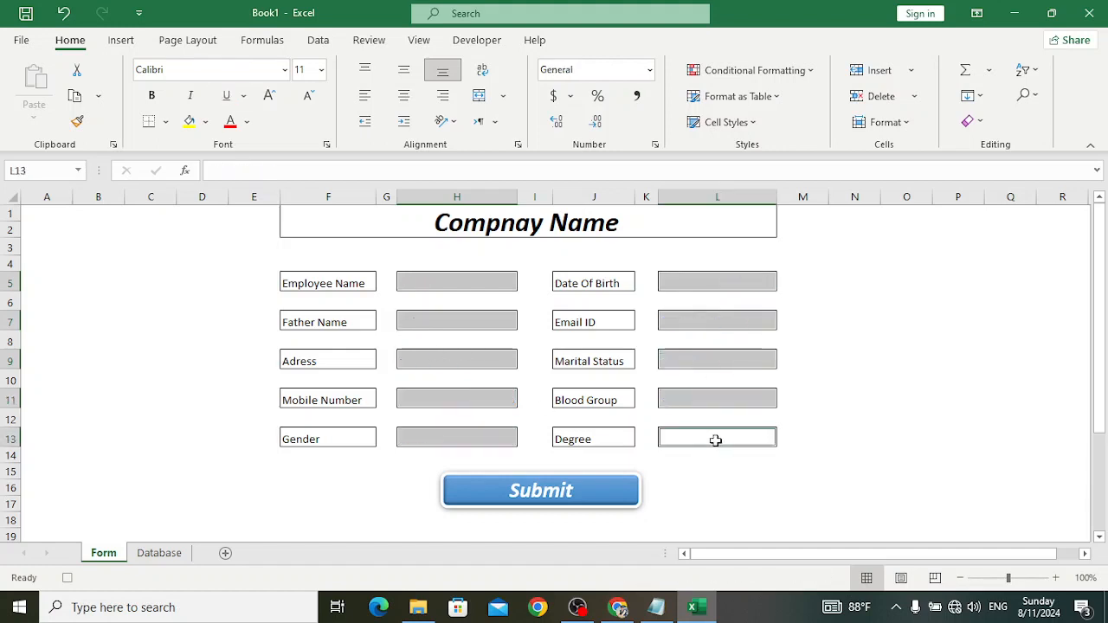
# - Select H5 and stop recording the SaveData macro
pyautogui.click(453, 282)
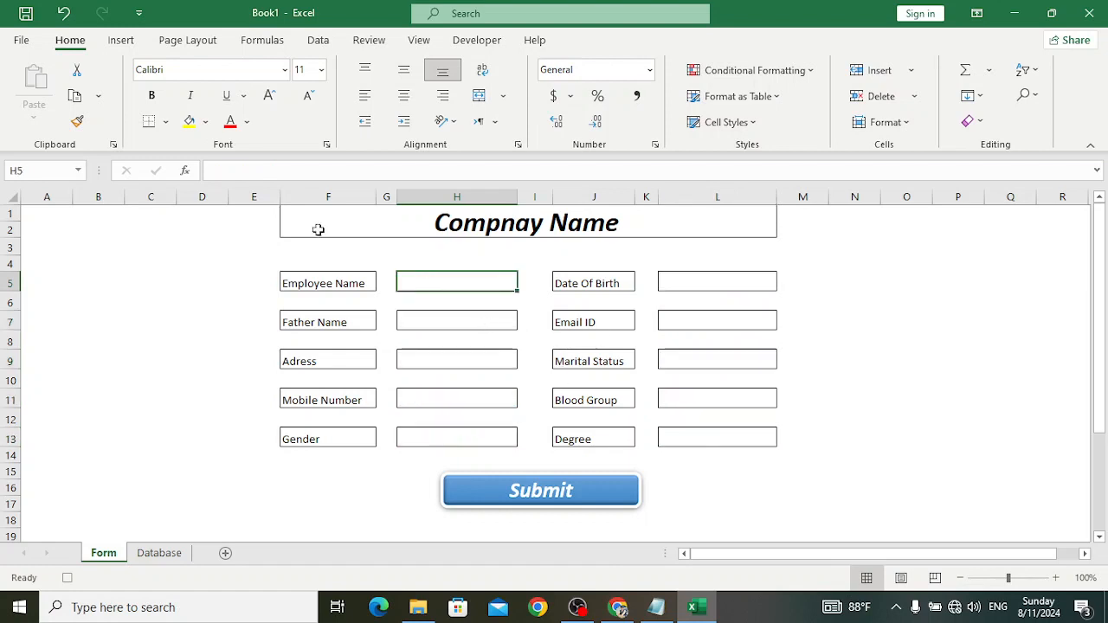
pyautogui.click(477, 40)
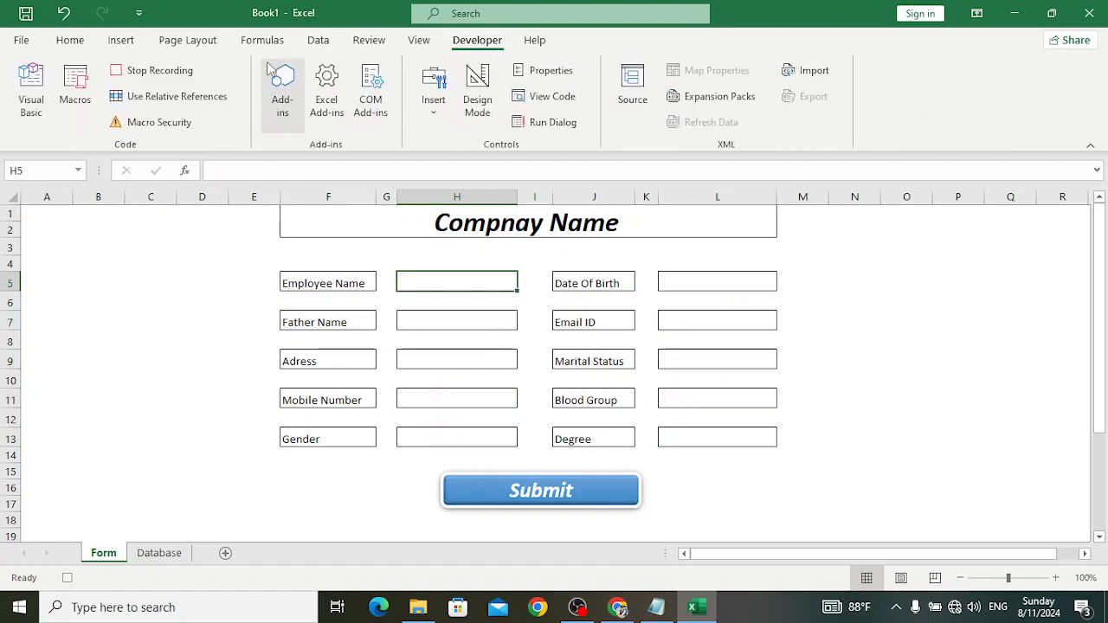
pyautogui.click(183, 71)
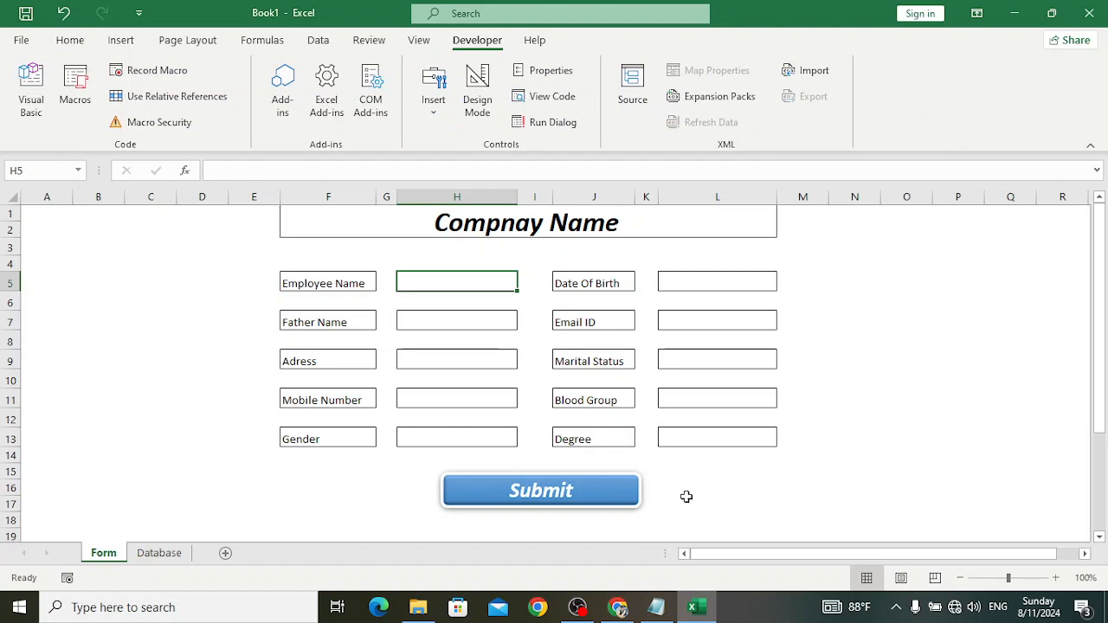
# - Assign the SaveData macro to the Submit shape
pyautogui.rightClick(551, 493)
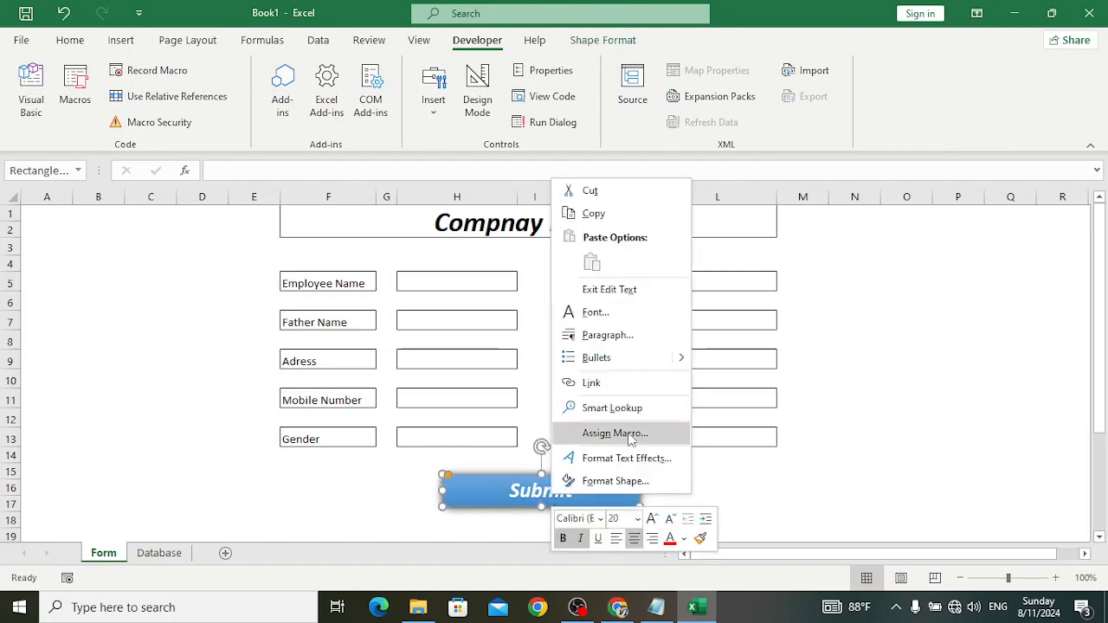
pyautogui.click(628, 435)
pyautogui.click(503, 342)
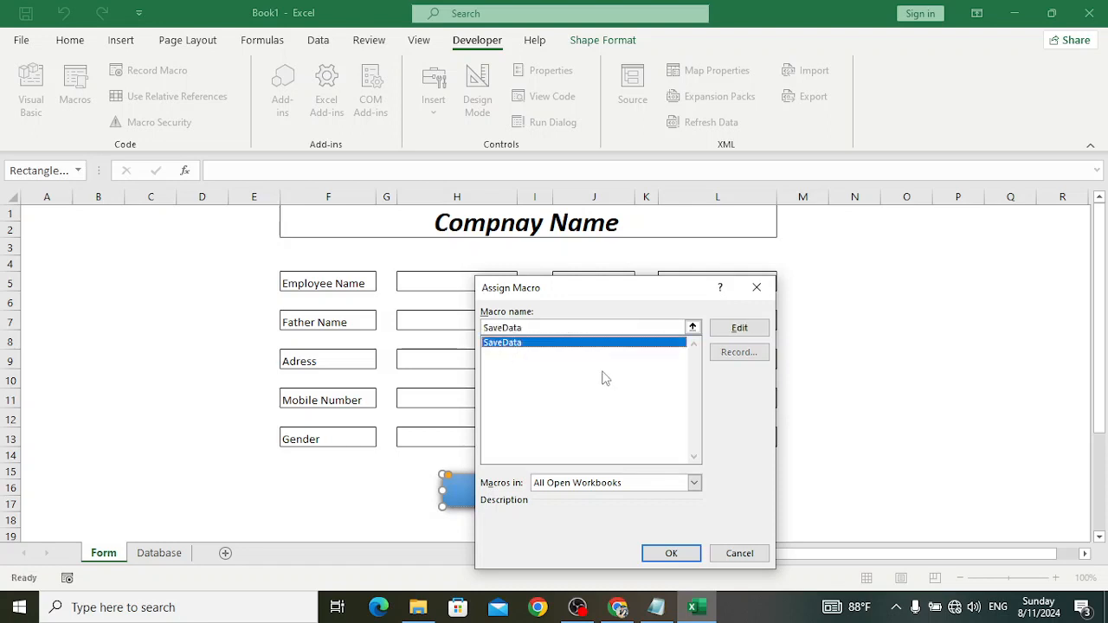
pyautogui.click(671, 553)
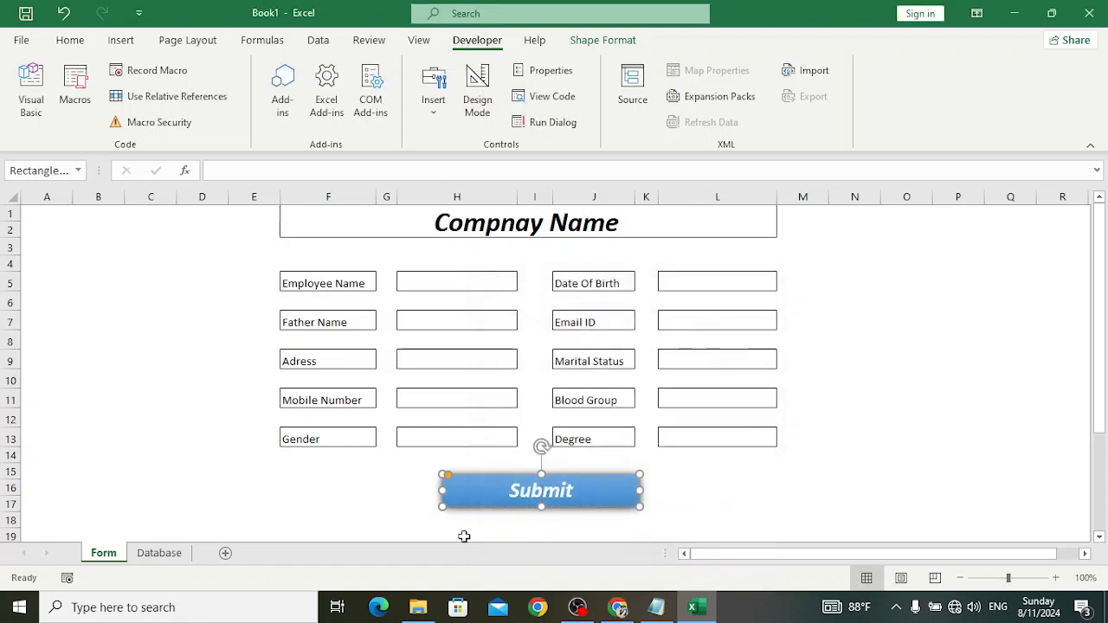
# - Check the Database sheet, then return to the Form sheet and select H5
pyautogui.click(158, 554)
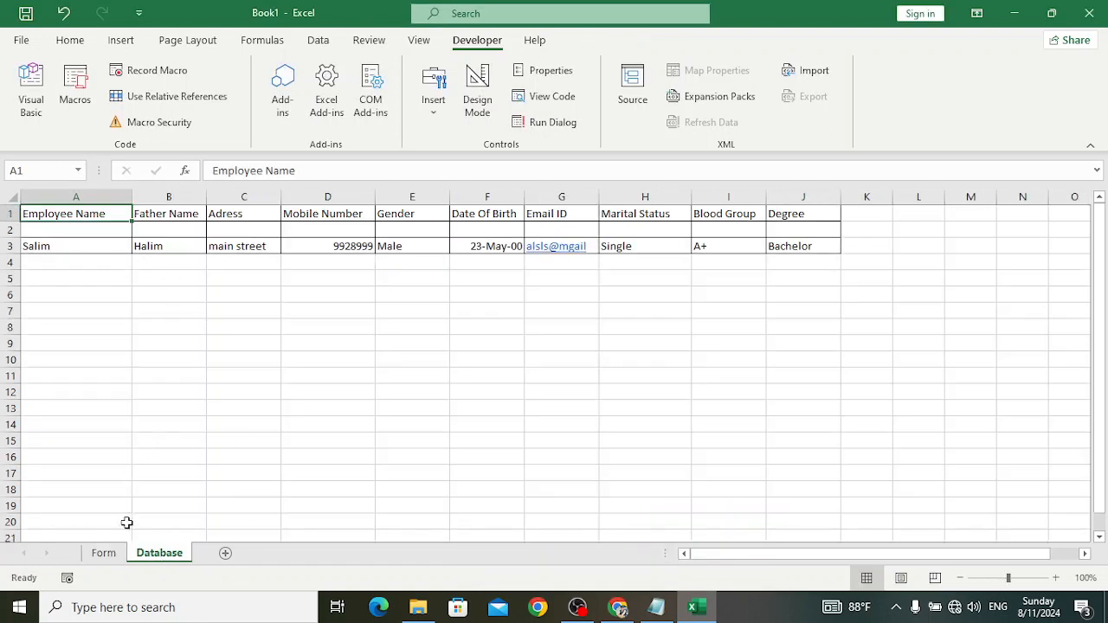
pyautogui.click(101, 553)
pyautogui.click(460, 284)
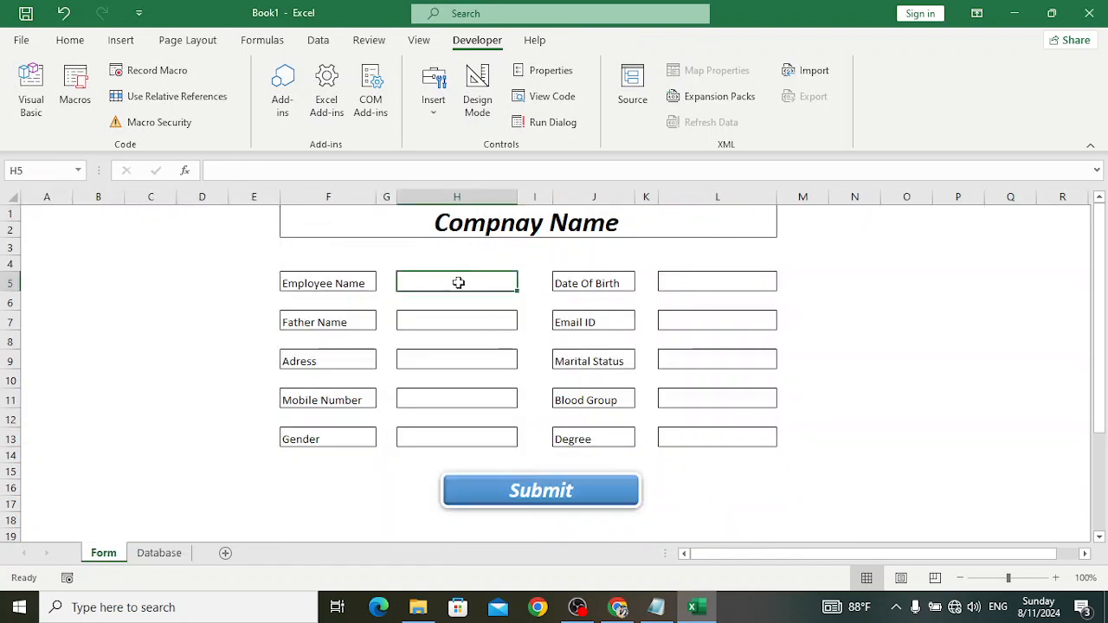
# - Enter the second employee's name, father's name, address, mobile number and Male gender
pyautogui.write('Yousaf')
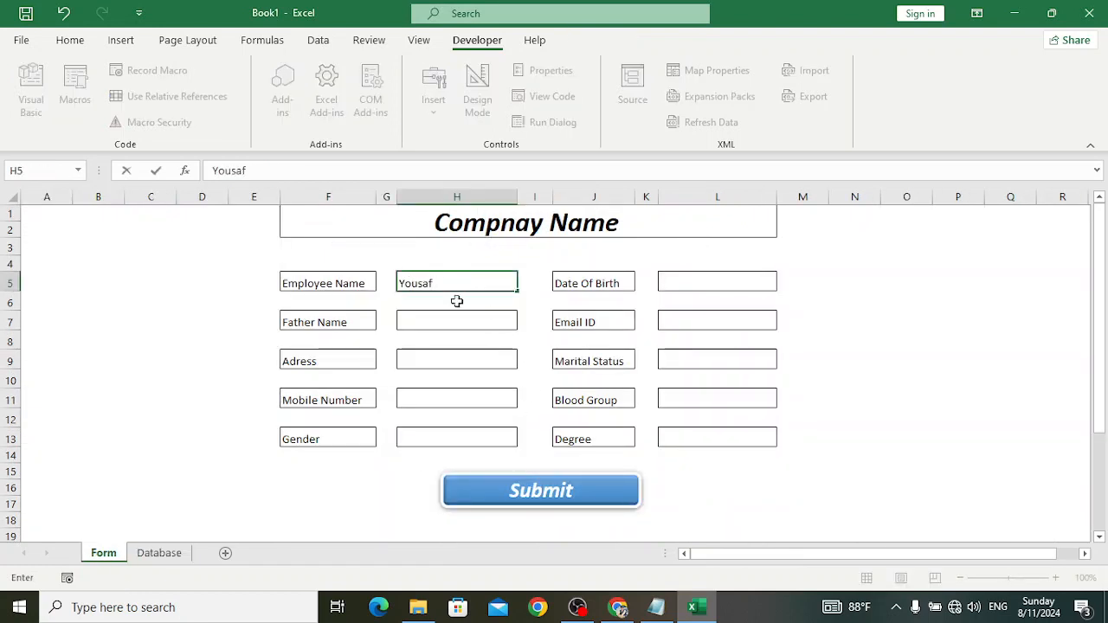
pyautogui.click(456, 322)
pyautogui.write('M Omar')
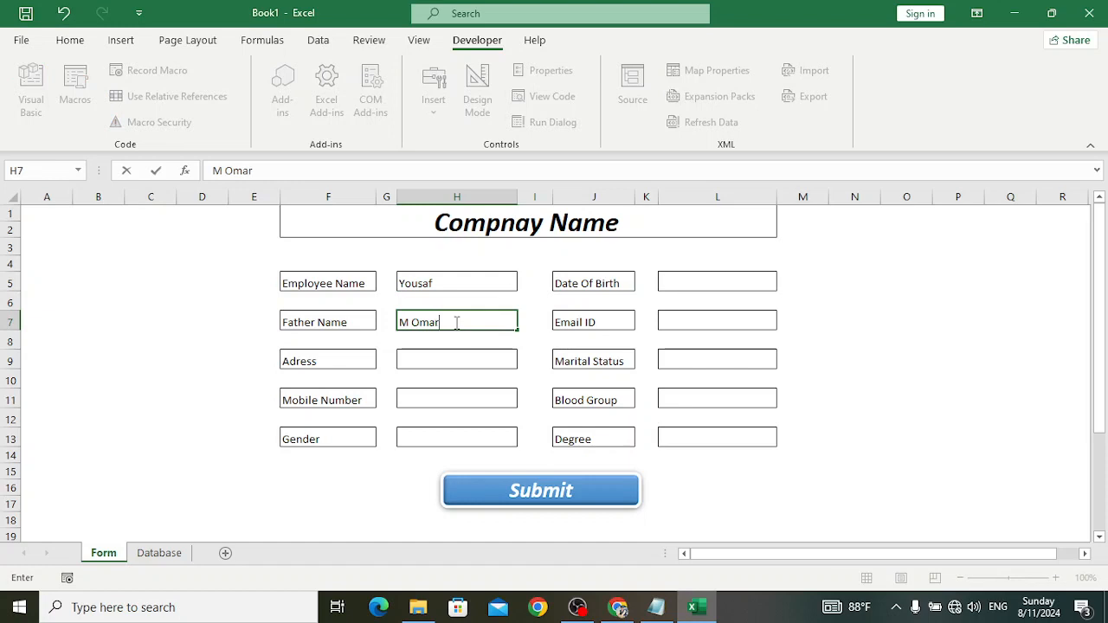
pyautogui.click(457, 362)
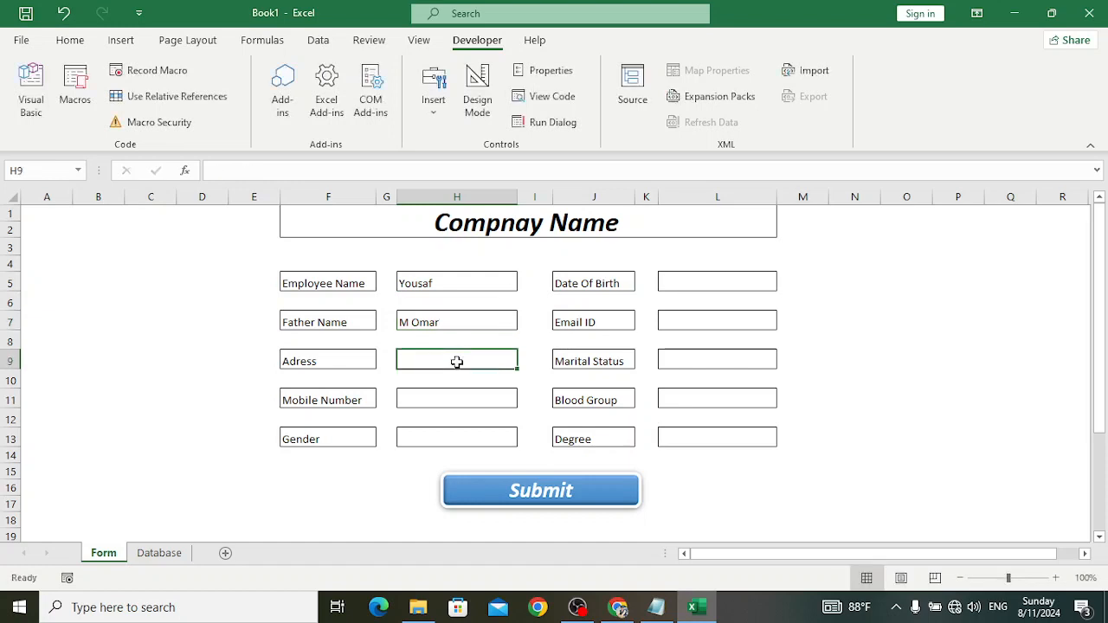
pyautogui.write('main road')
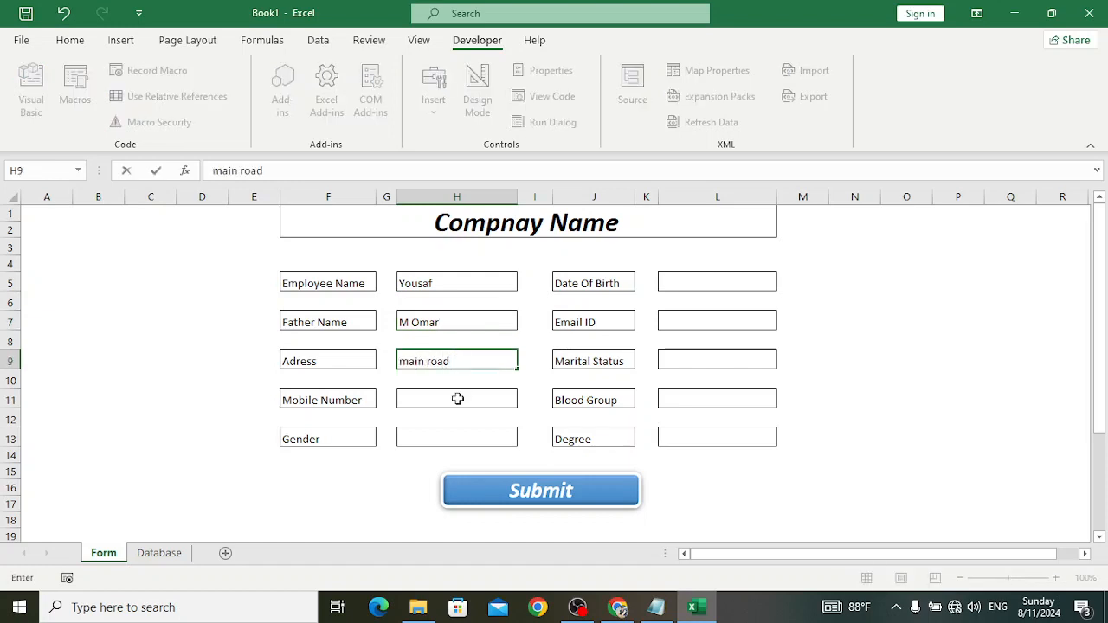
pyautogui.click(458, 398)
pyautogui.write('009999')
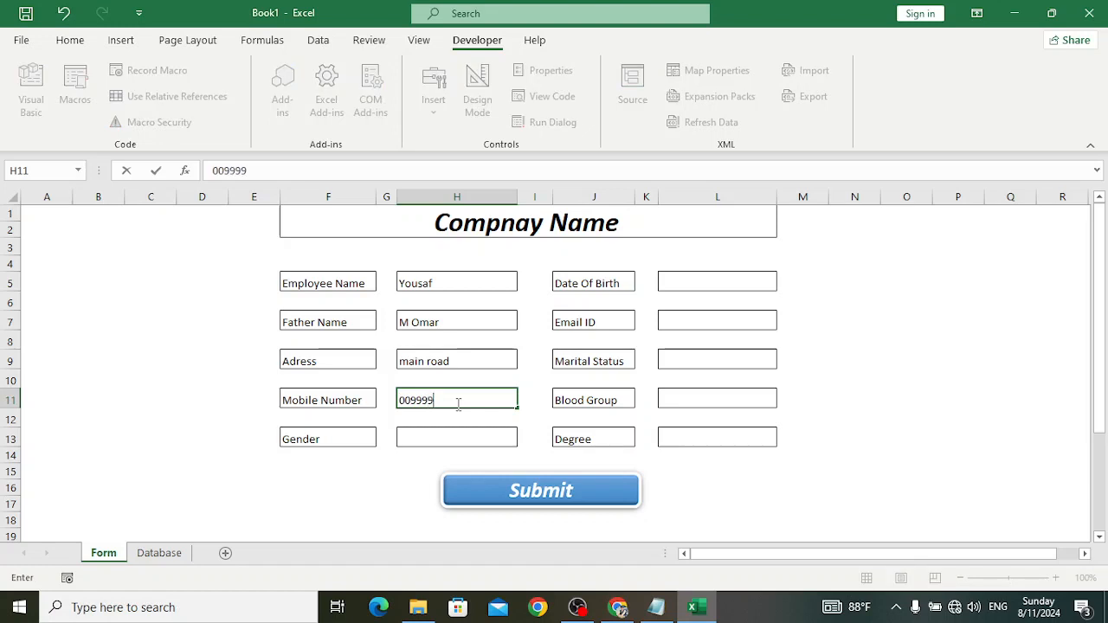
pyautogui.write('888')
pyautogui.click(446, 439)
pyautogui.write('M')
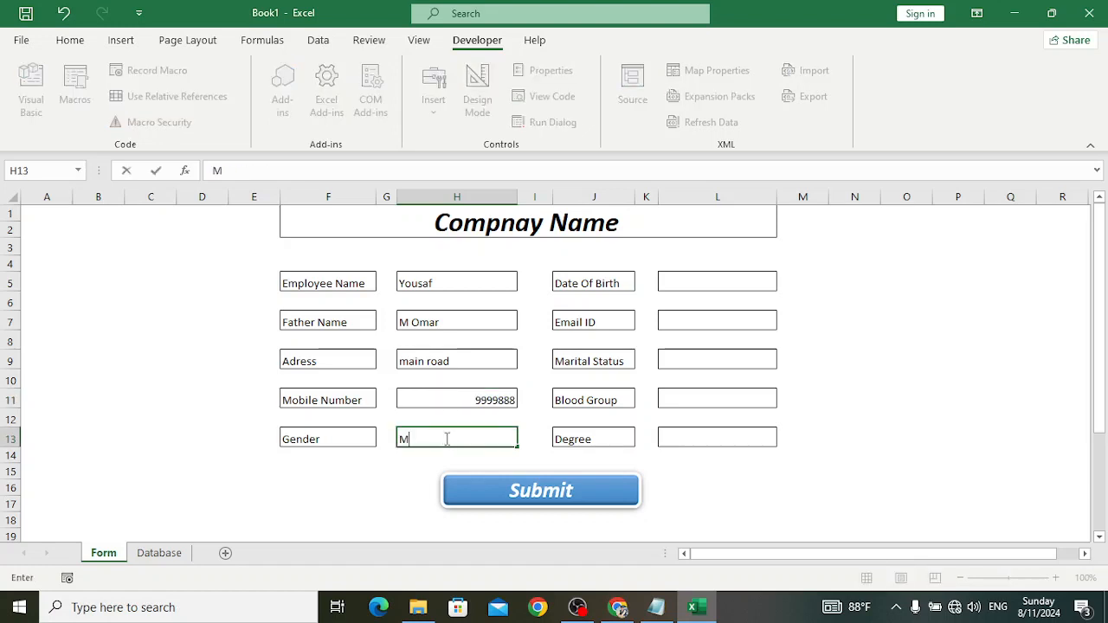
pyautogui.write('ale')
# - Fill in birth date 4-Jan-20, email, Single, B+ and Bachelor, then submit
pyautogui.click(682, 283)
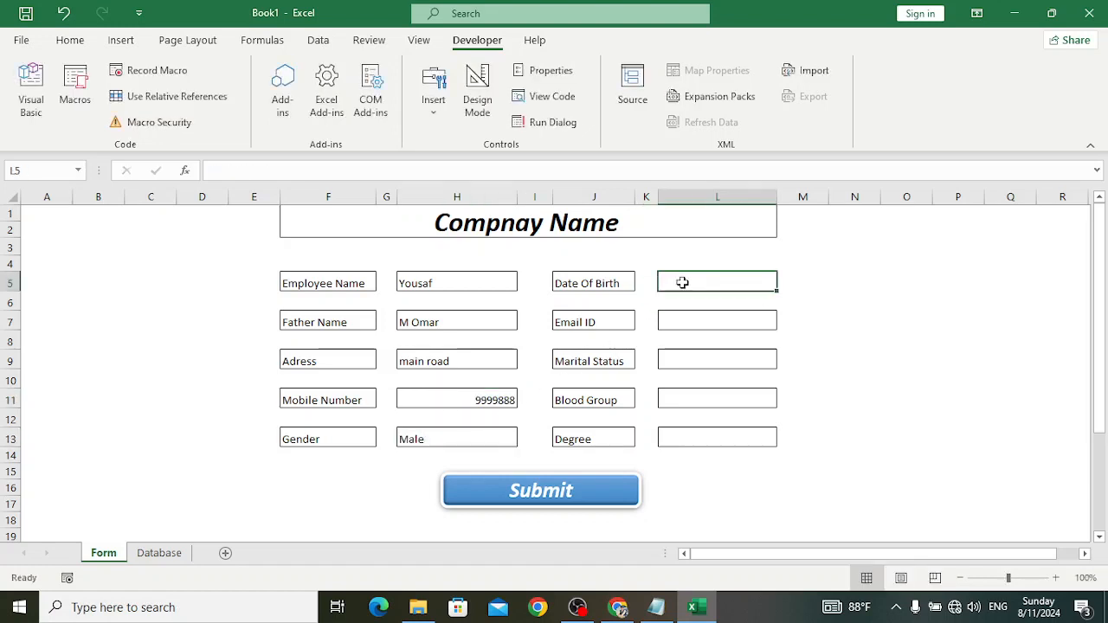
pyautogui.write('4-Jan-')
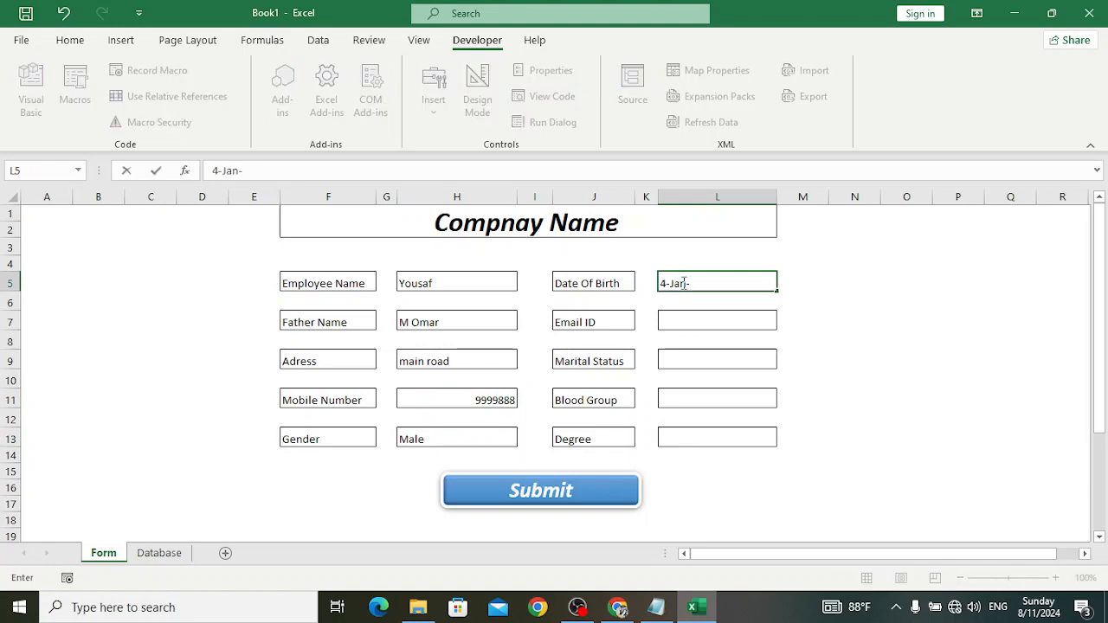
pyautogui.write('2002')
pyautogui.click(704, 320)
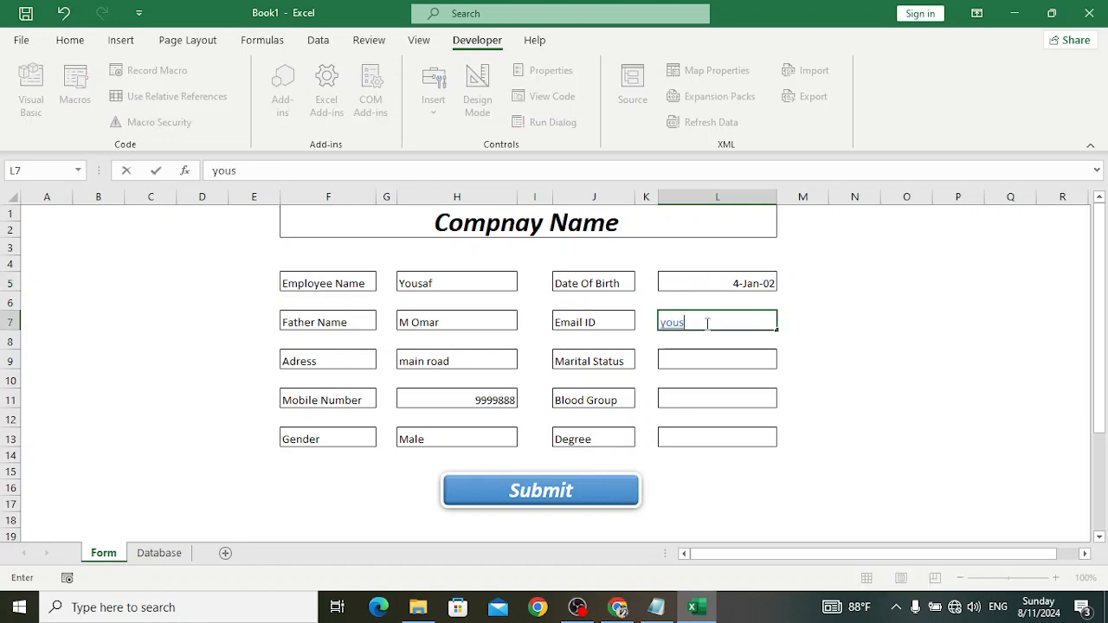
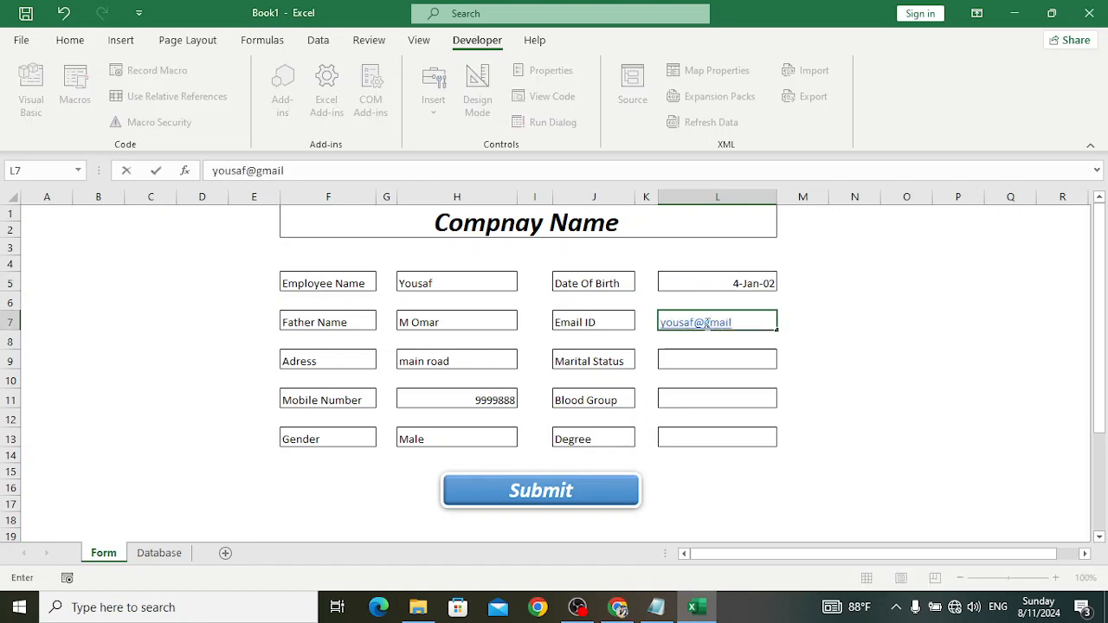
pyautogui.click(695, 373)
pyautogui.click(692, 360)
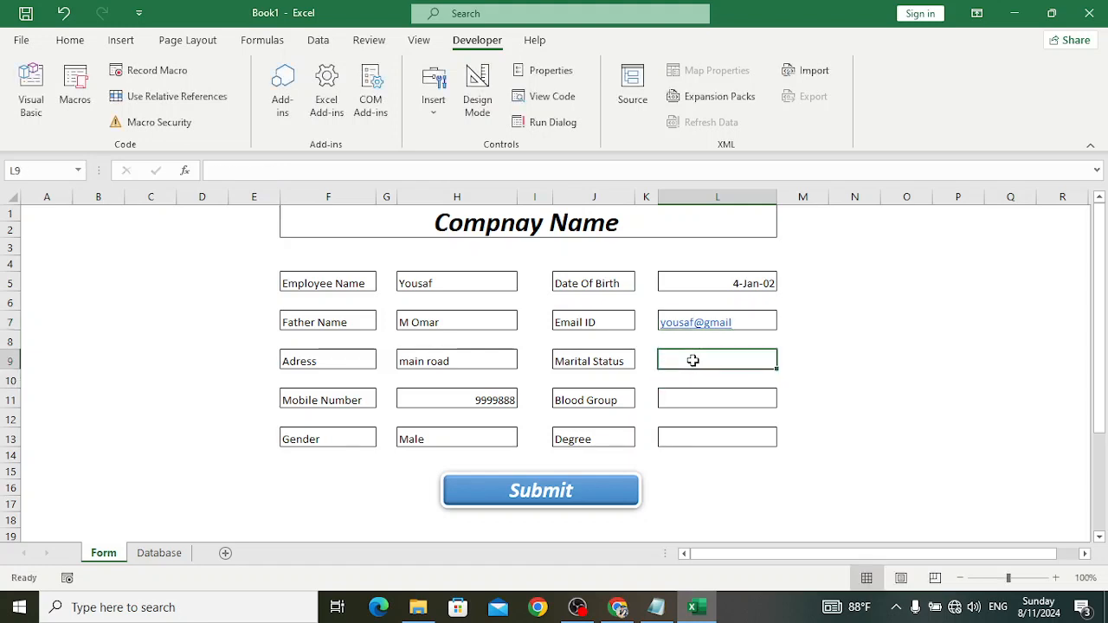
pyautogui.write('Single')
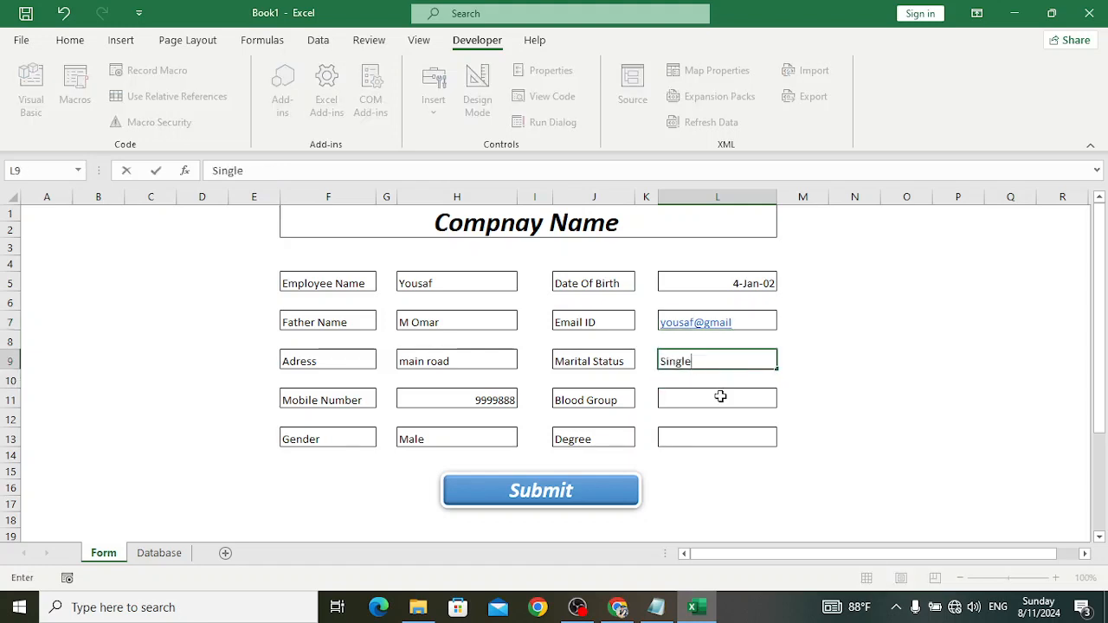
pyautogui.click(720, 398)
pyautogui.write('B+')
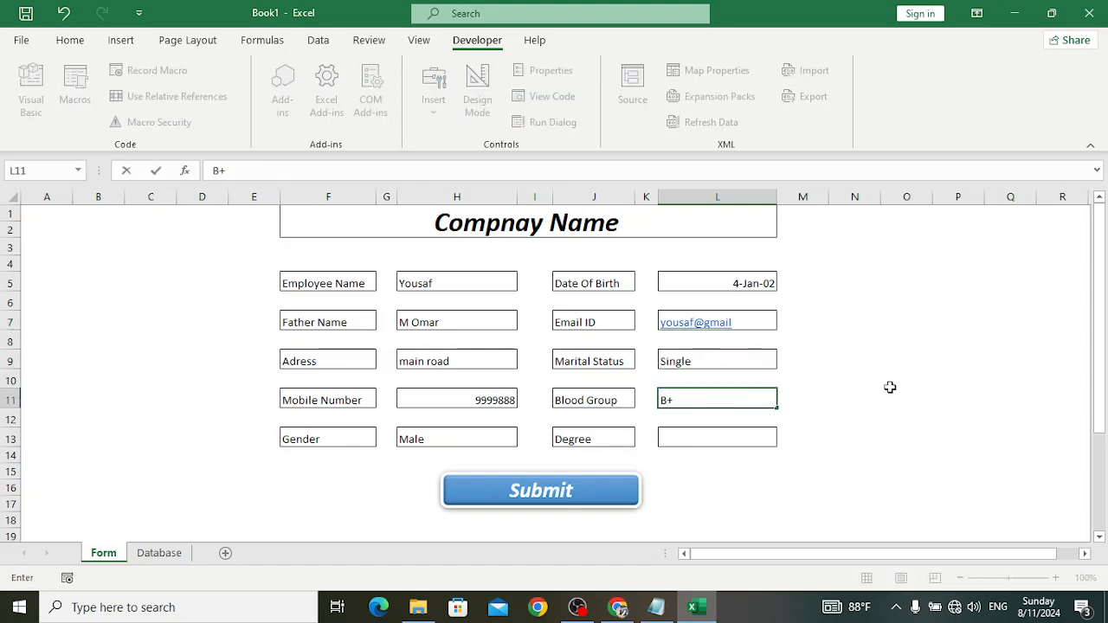
pyautogui.click(699, 438)
pyautogui.write('B')
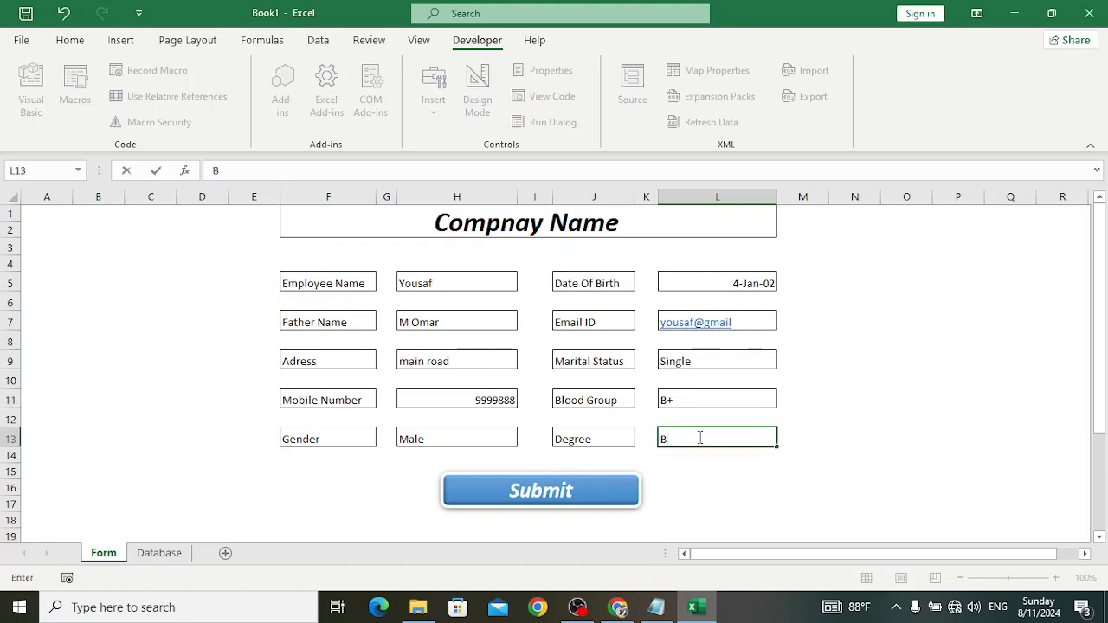
pyautogui.write('achelor')
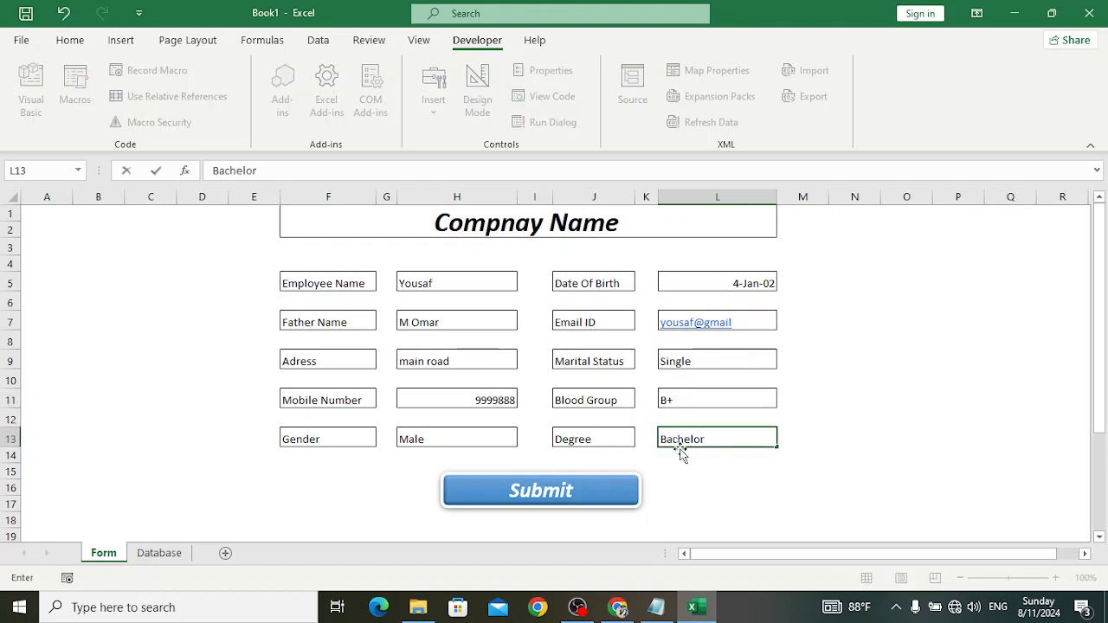
pyautogui.click(571, 491)
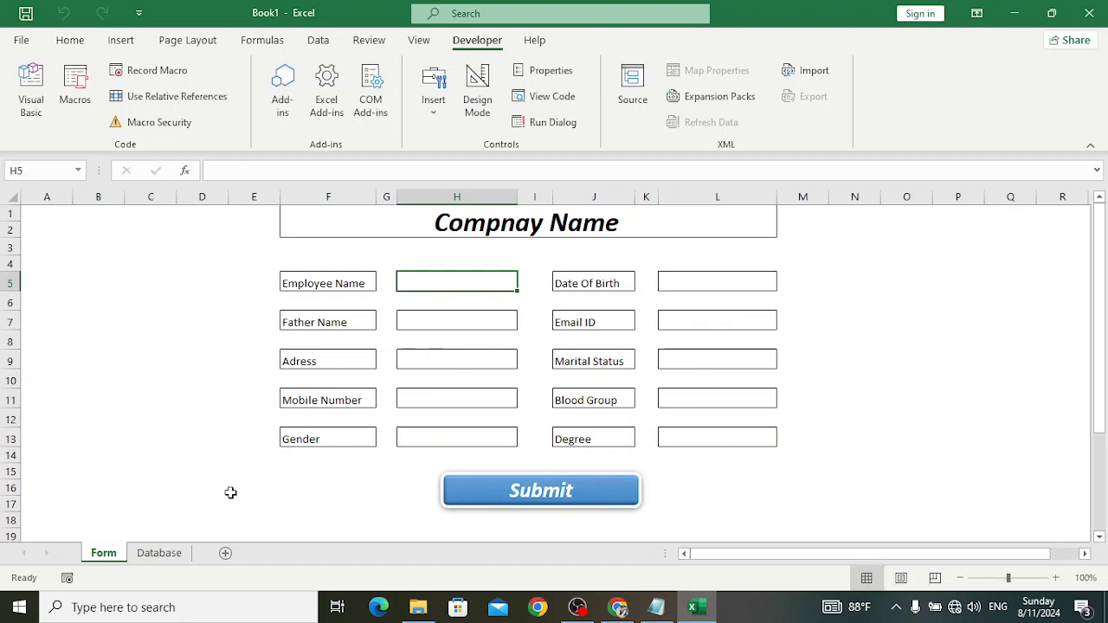
pyautogui.click(158, 553)
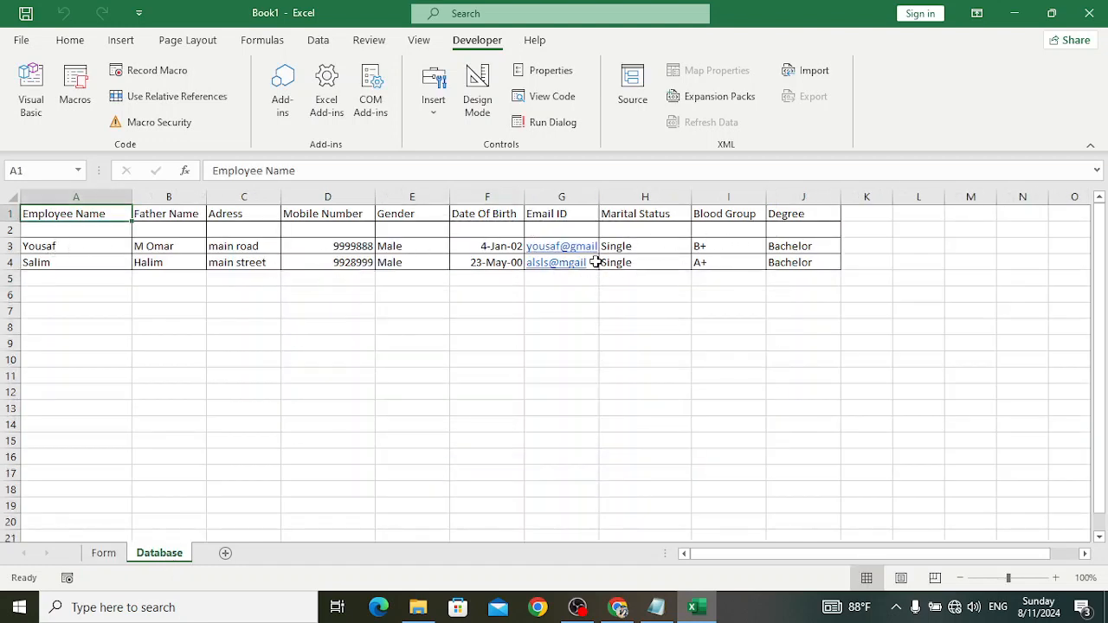
pyautogui.click(104, 554)
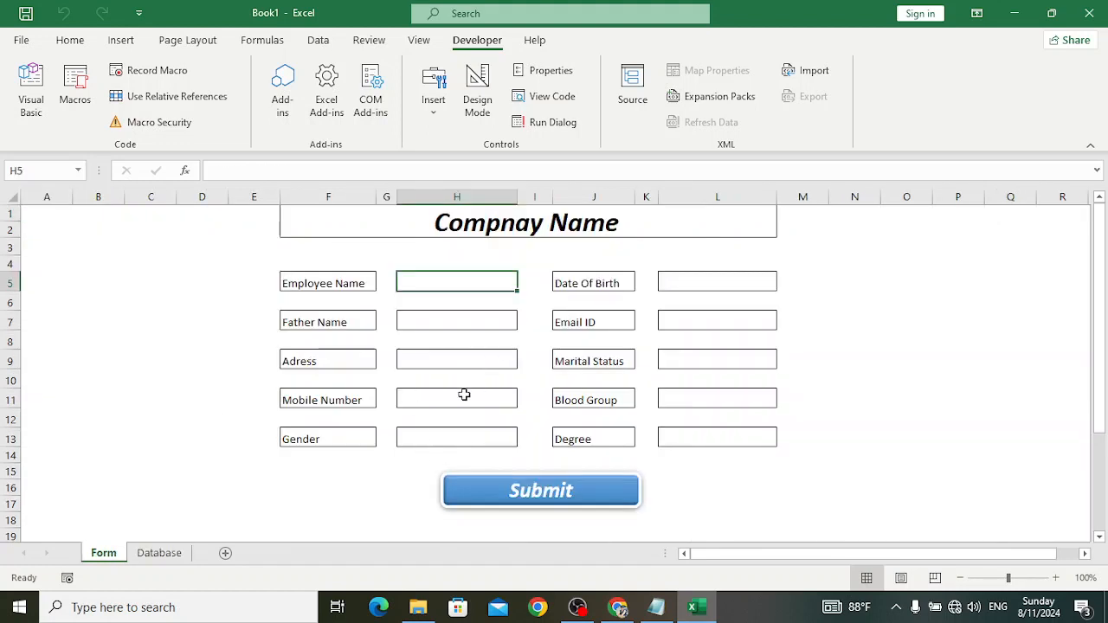
pyautogui.click(780, 609)
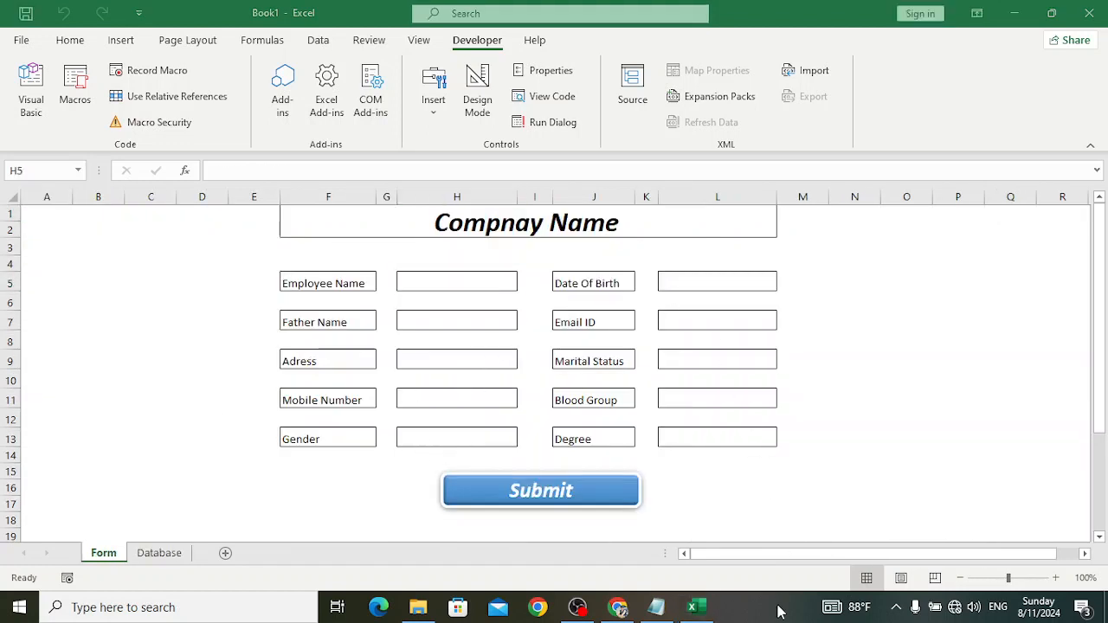